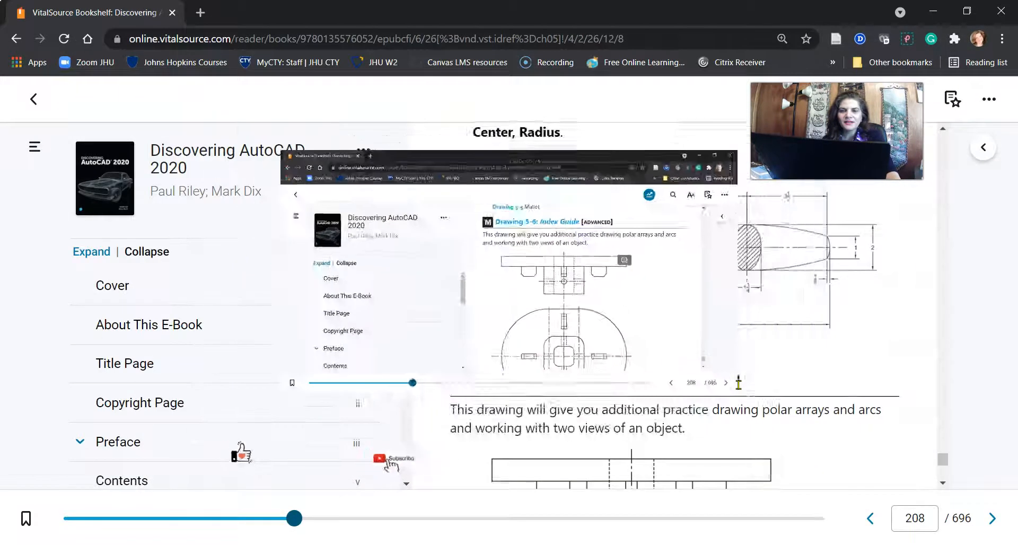
Read the drawing suggestions for Drawing 5-6 Index Guide, switch to AutoCAD and examine the reference image's dimensions.
scroll(739, 377, "down", 8)
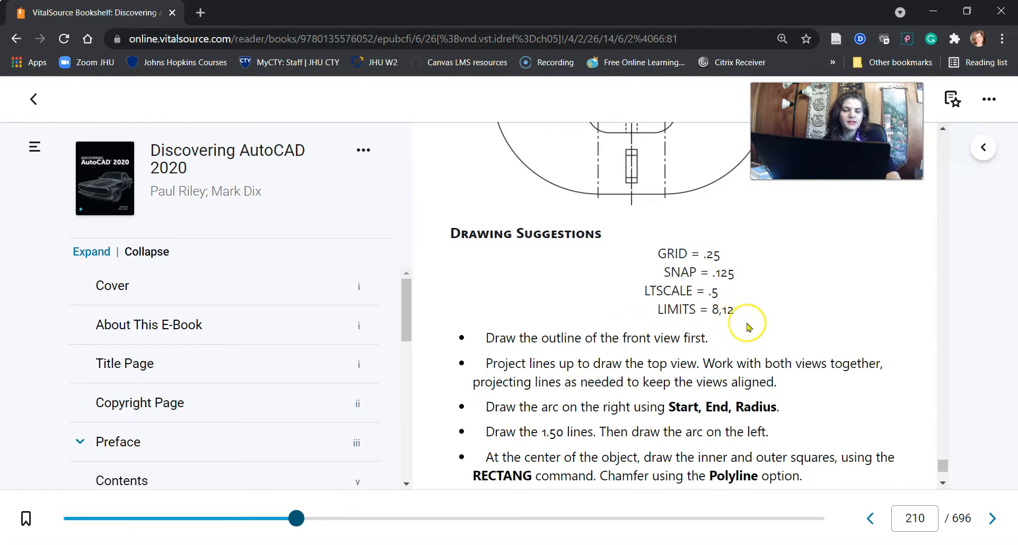
scroll(748, 328, "down", 3)
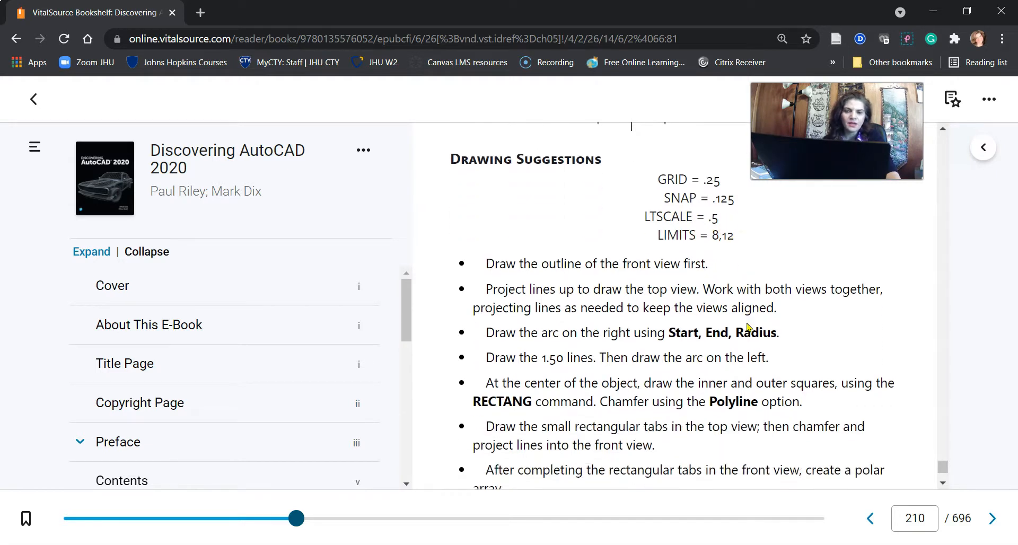
scroll(640, 346, "down", 5)
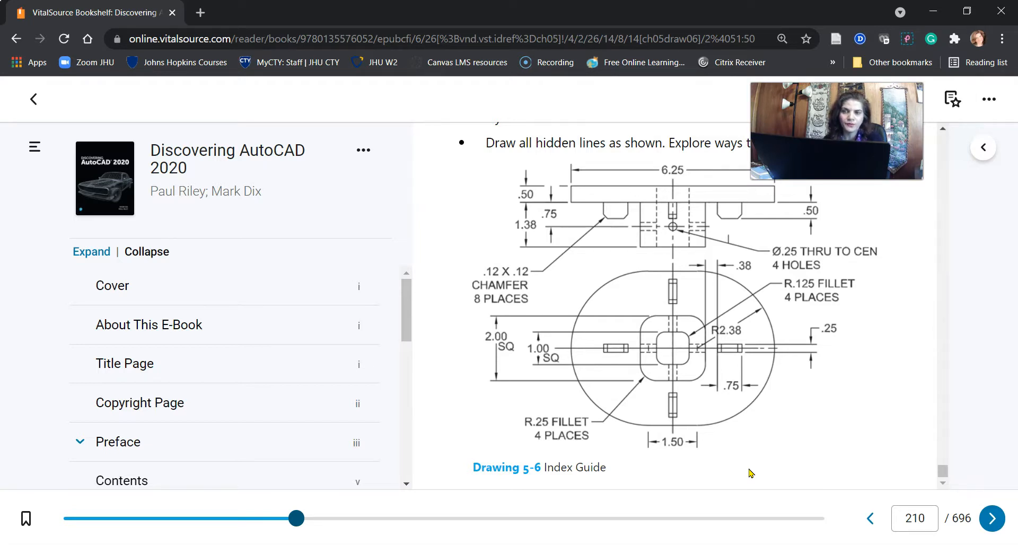
left_click(747, 473)
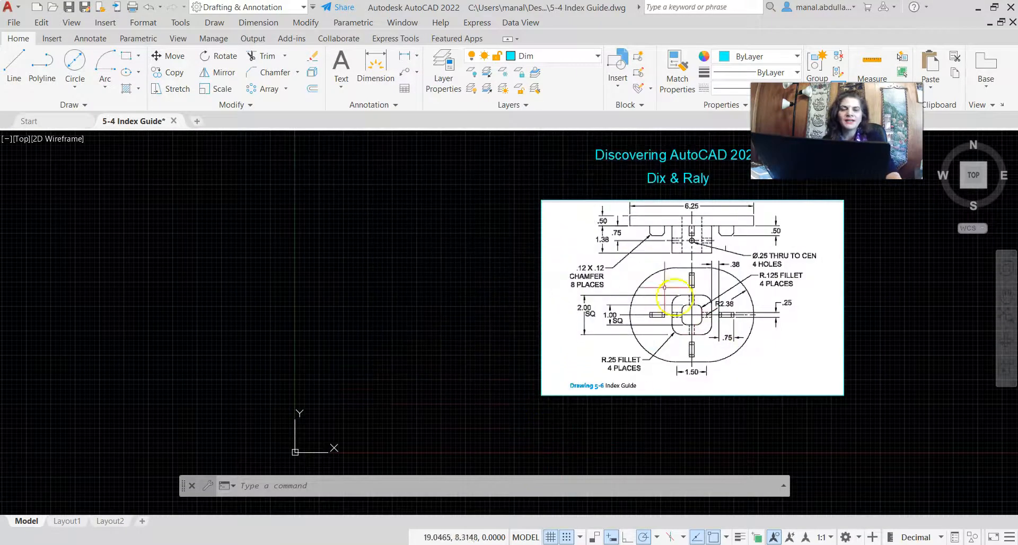
scroll(729, 291, "up", 4)
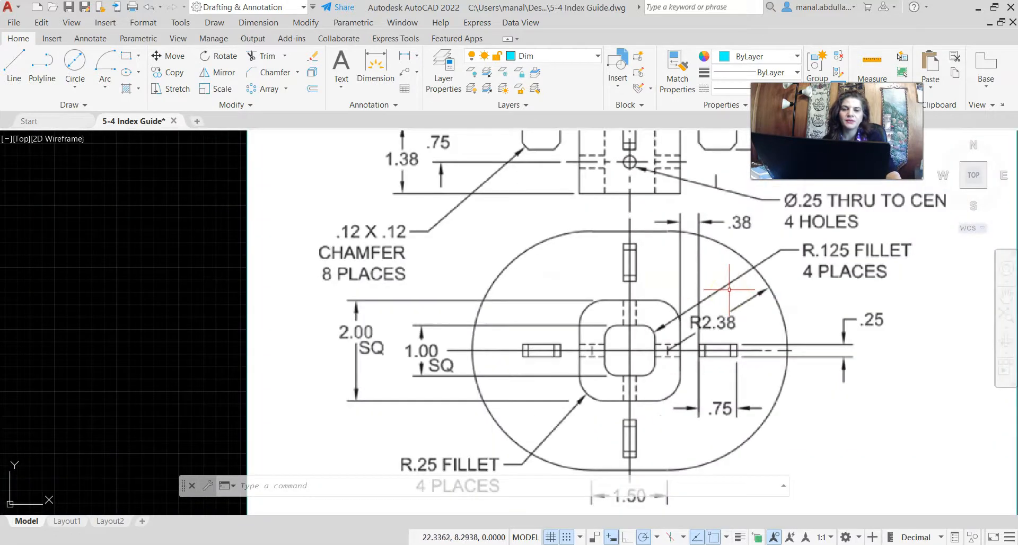
scroll(729, 291, "down", 2)
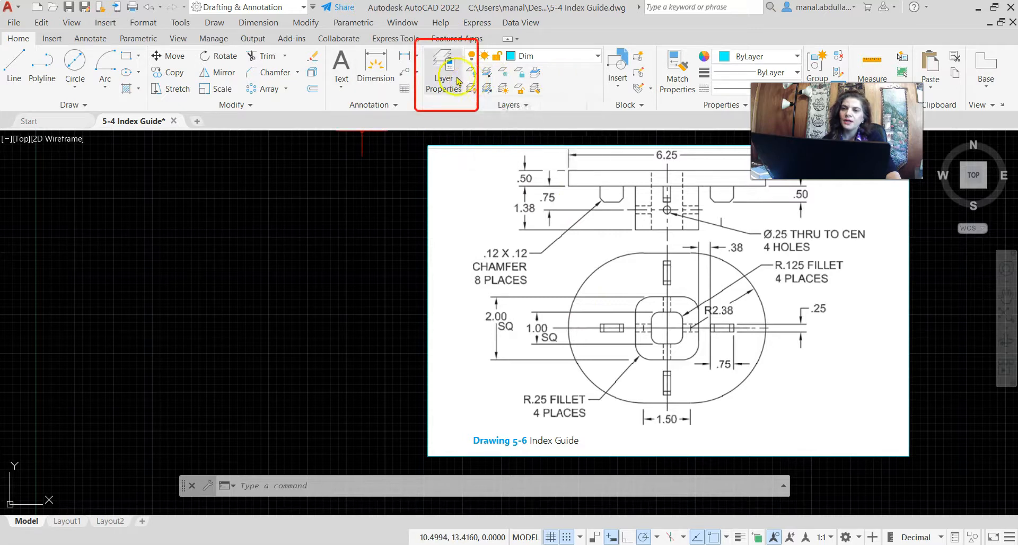
Review the names, colors and linetypes of the drawing's layers, including the linetype choices for the Construction layer.
left_click(452, 58)
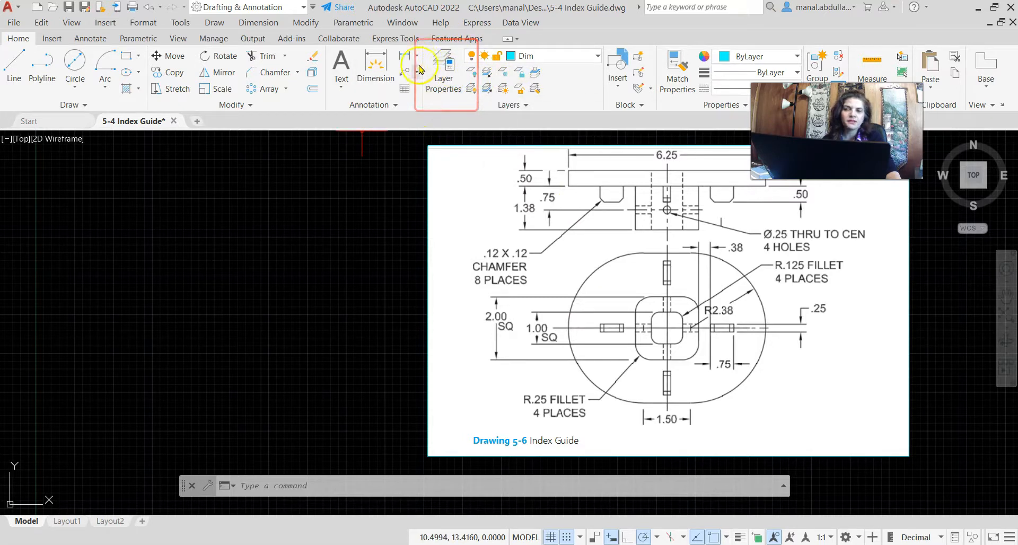
left_click(450, 80)
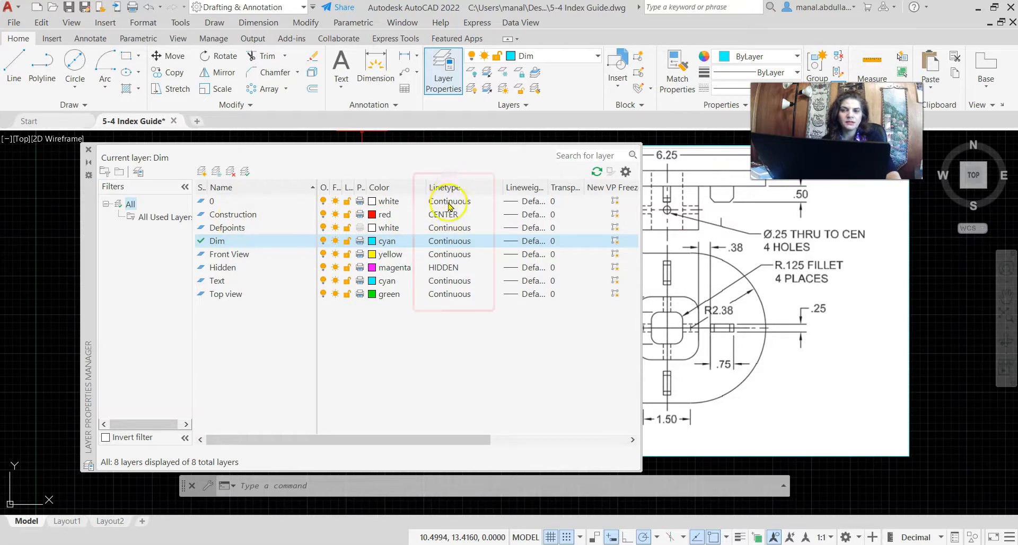
left_click(447, 217)
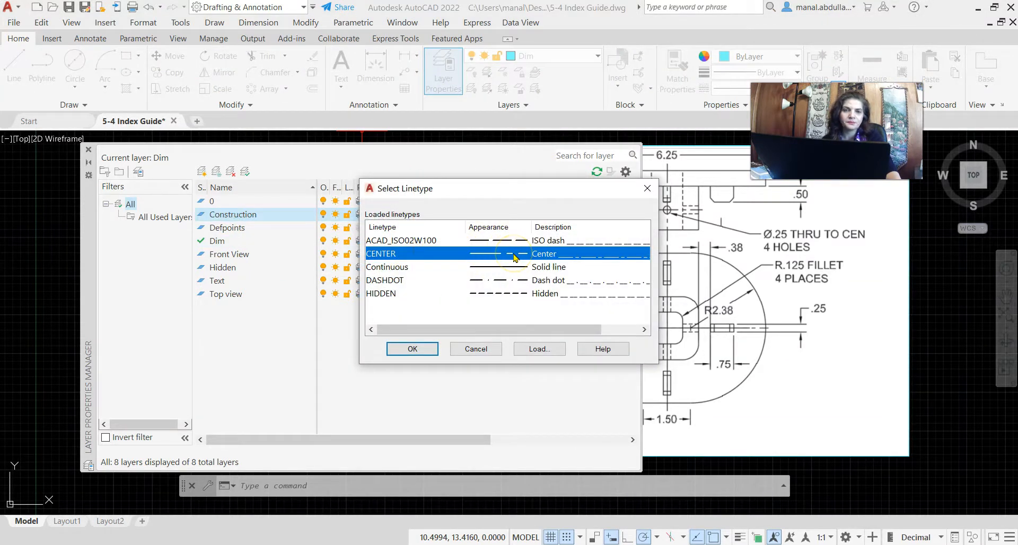
left_click(648, 189)
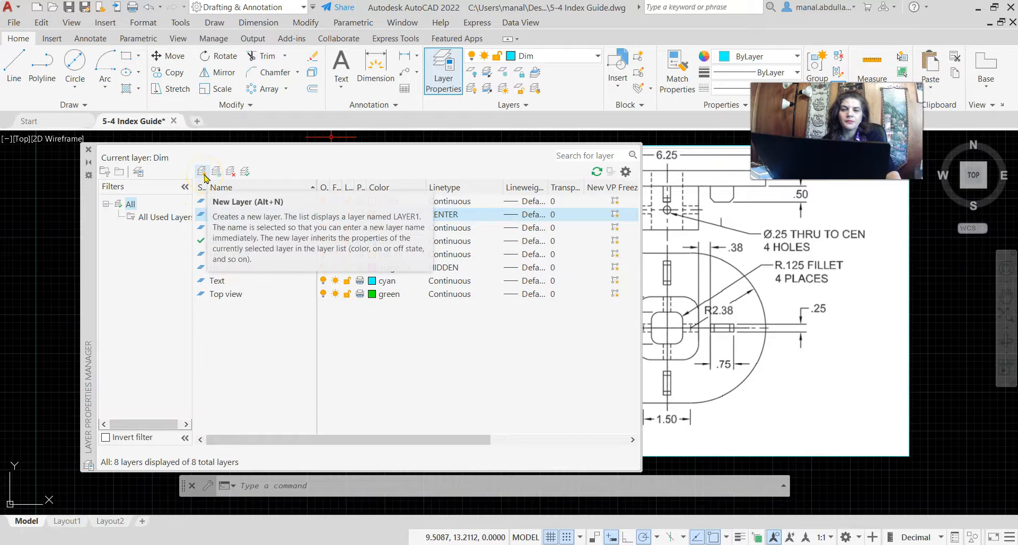
left_click(237, 347)
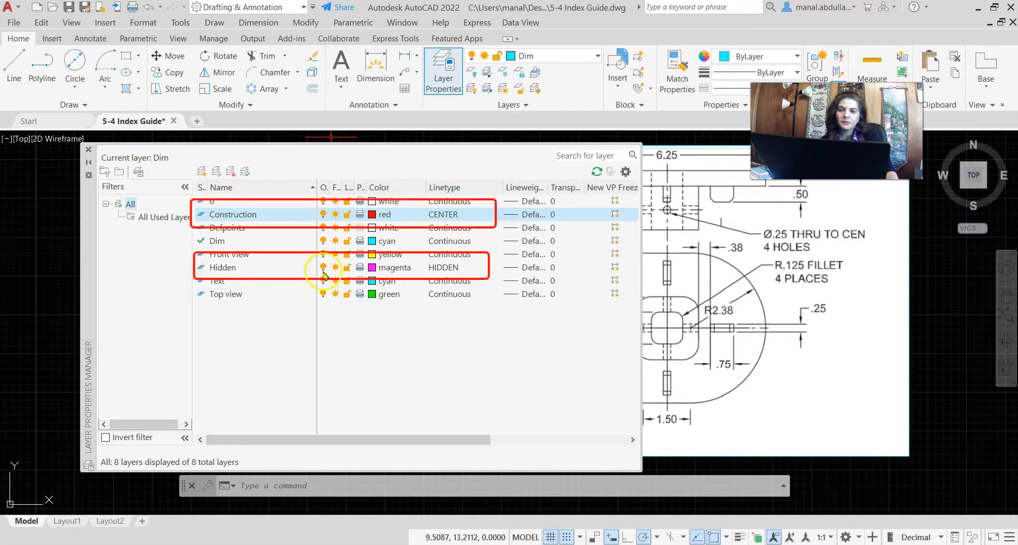
left_click(89, 152)
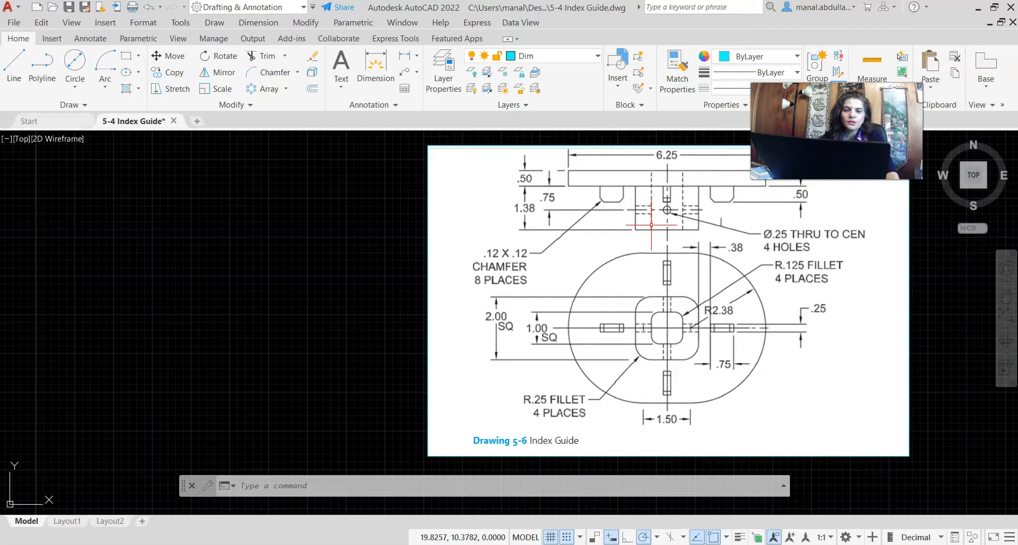
left_click(443, 69)
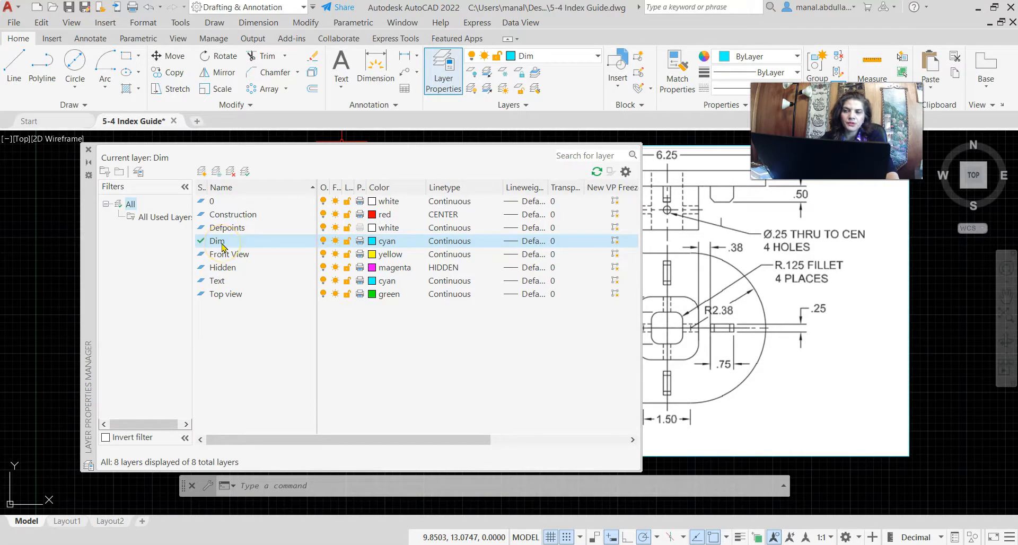
left_click(90, 151)
Make the Construction layer current.
left_click(593, 55)
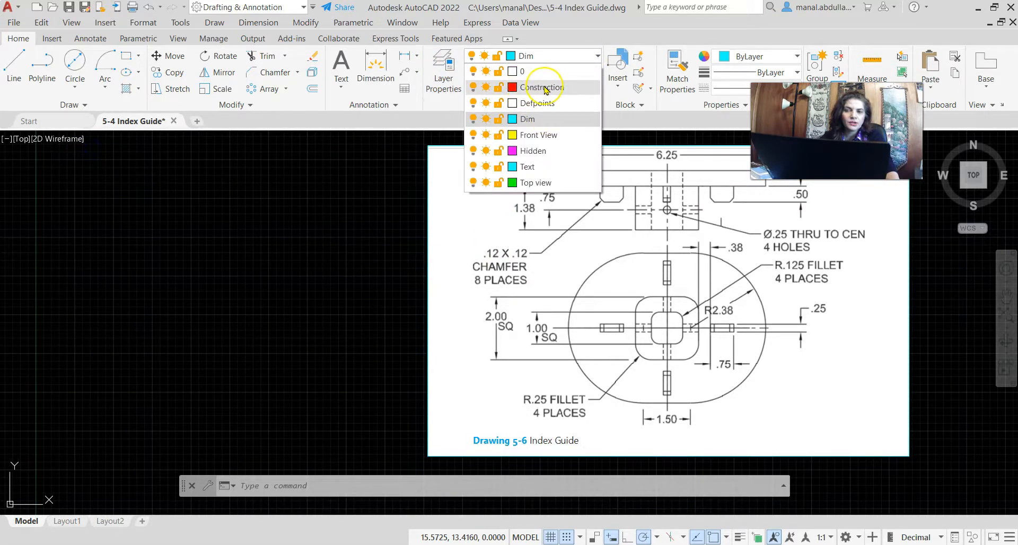
left_click(545, 88)
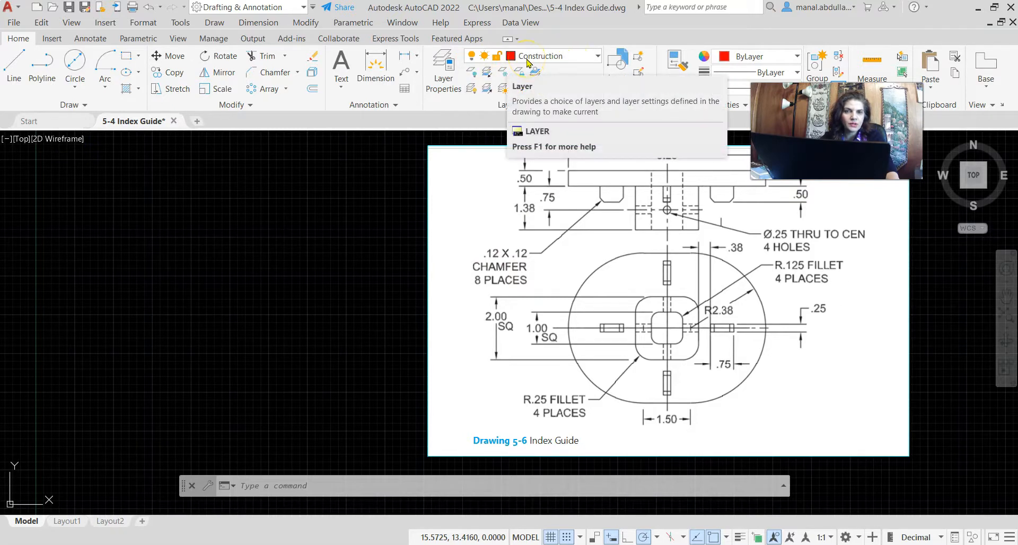
Check the snap and grid spacing in the drafting settings and the Snap mode toggle.
left_click(582, 537)
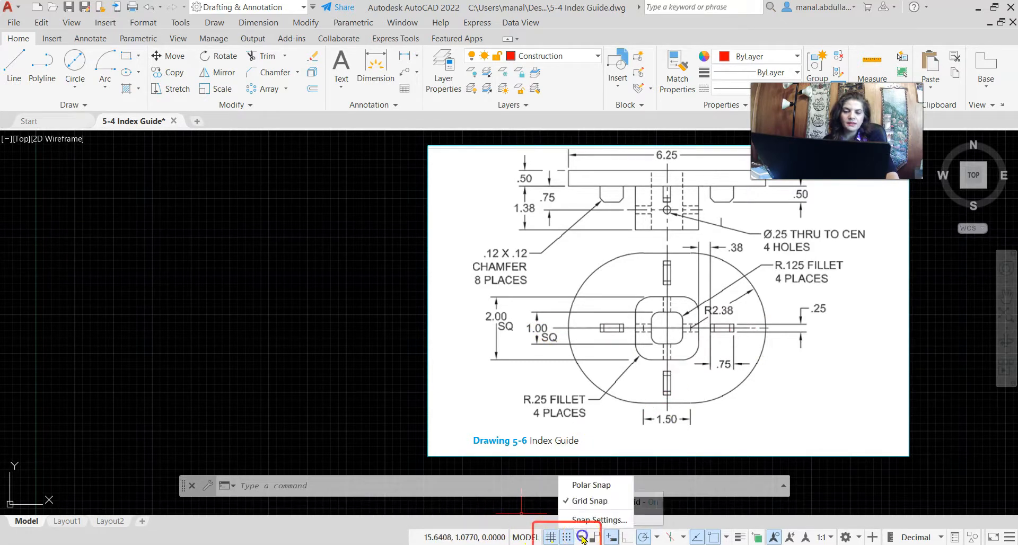
left_click(599, 519)
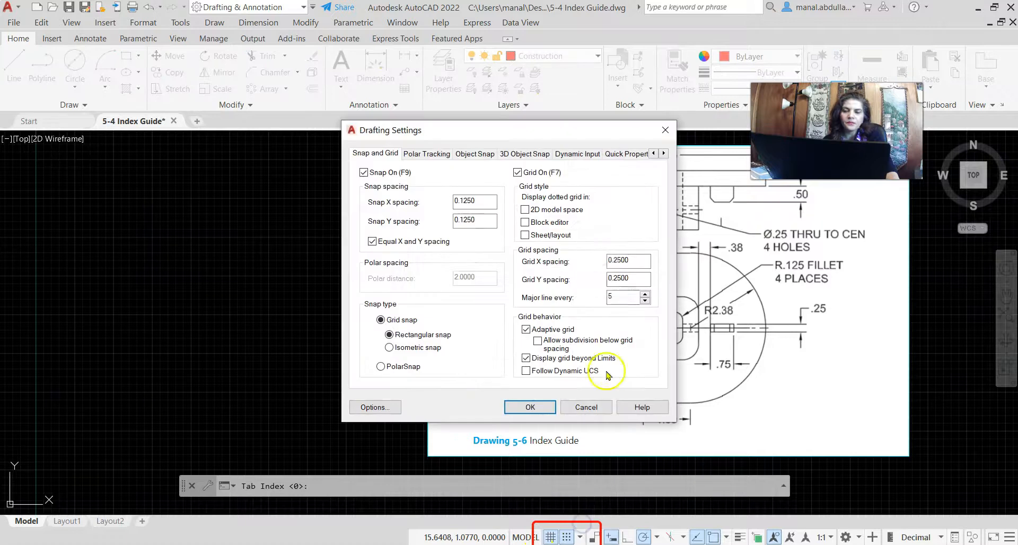
left_click(479, 205)
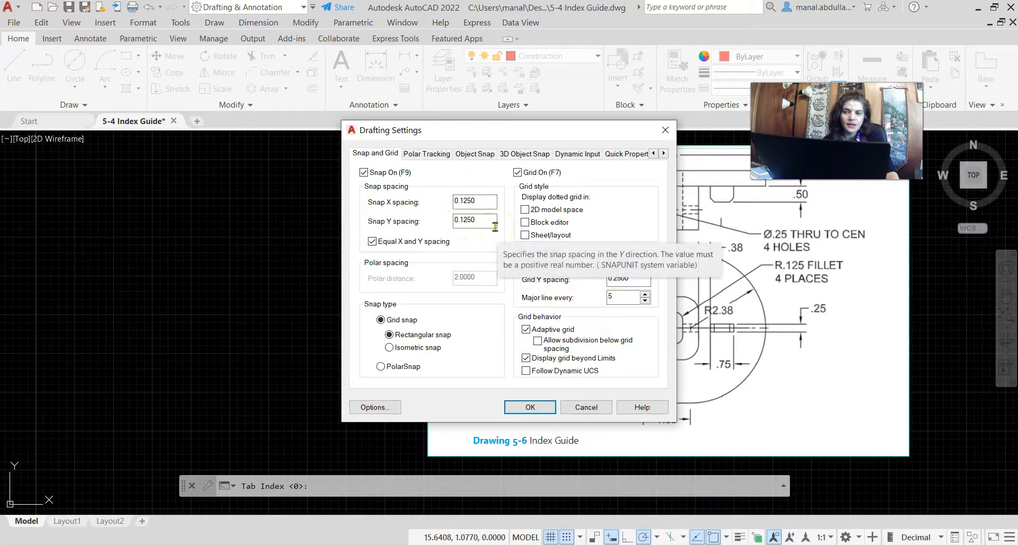
left_click(639, 265)
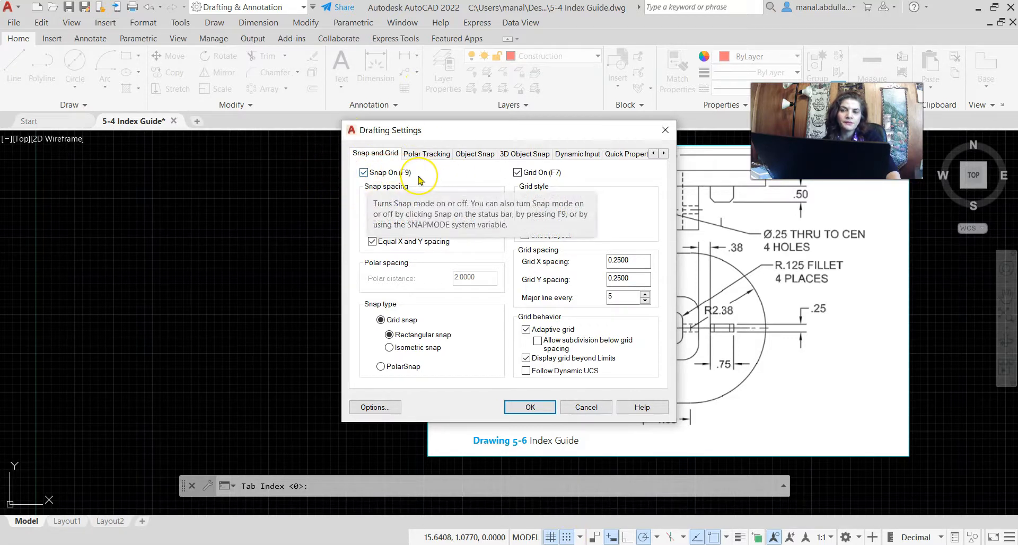
left_click(666, 130)
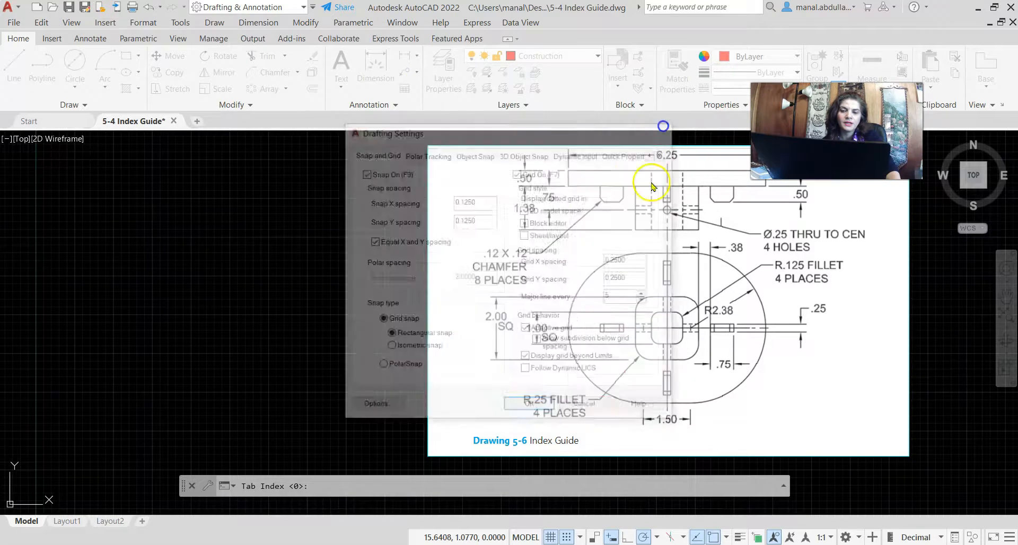
left_click(566, 537)
left_click(567, 537)
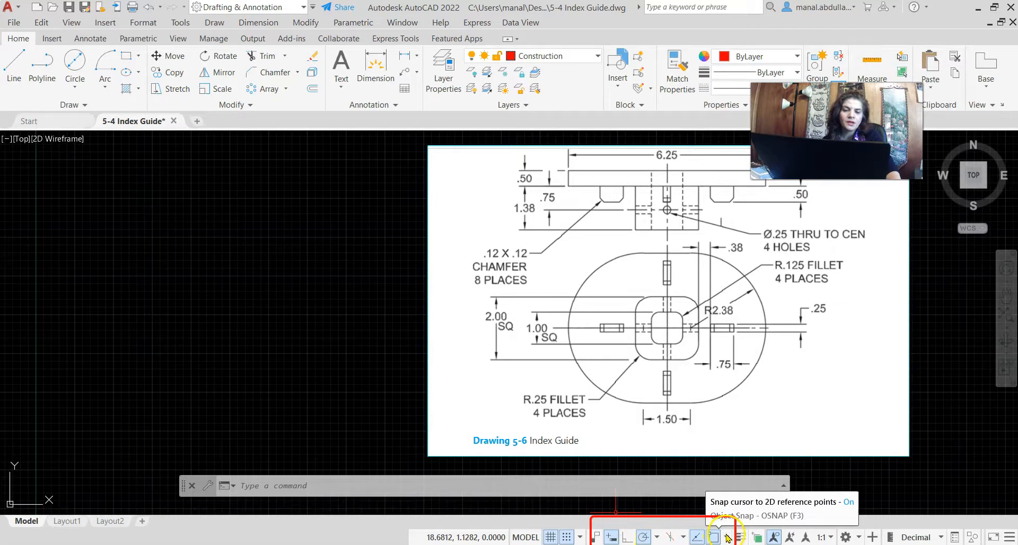
Set polar tracking to 90-degree increments and turn off the Node object snap.
left_click(658, 538)
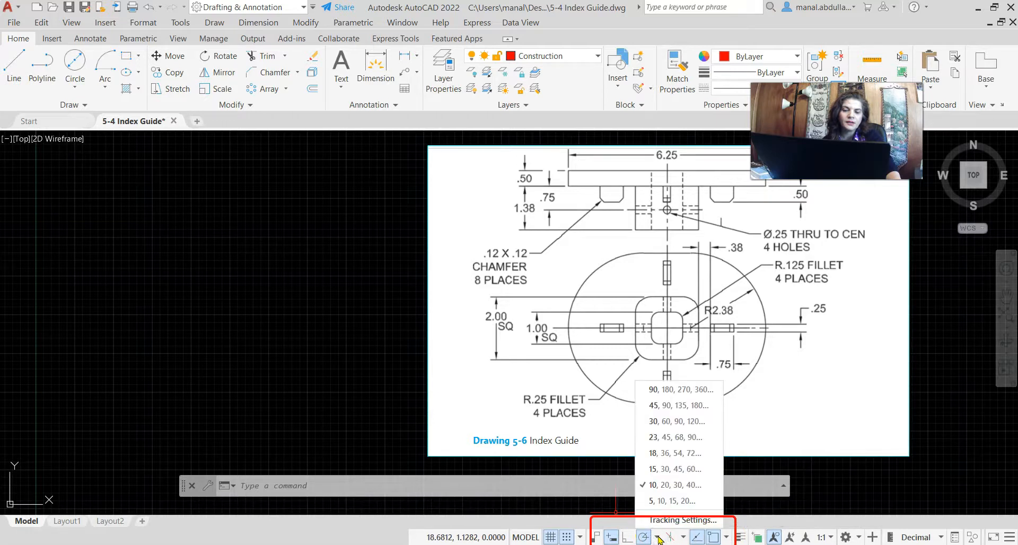
left_click(641, 396)
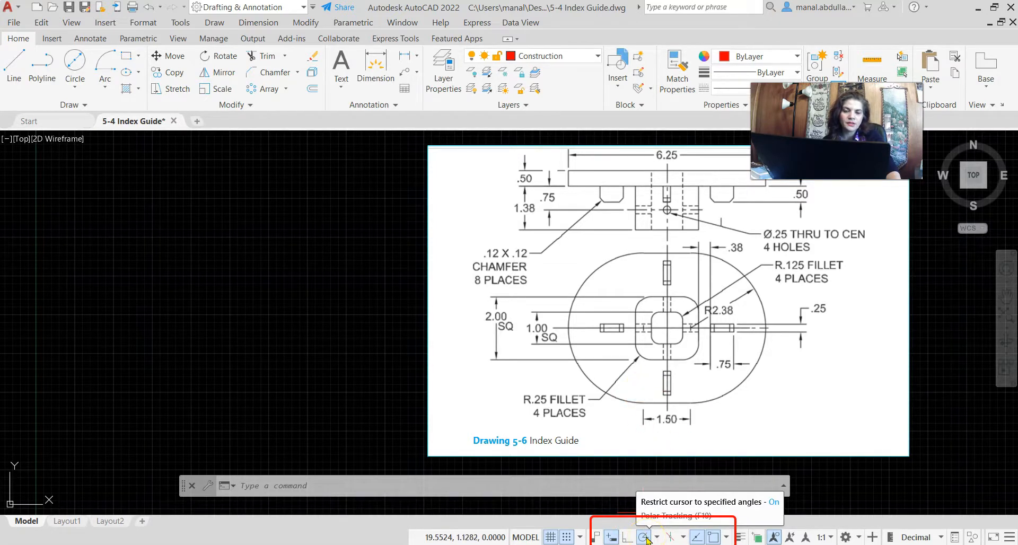
left_click(713, 539)
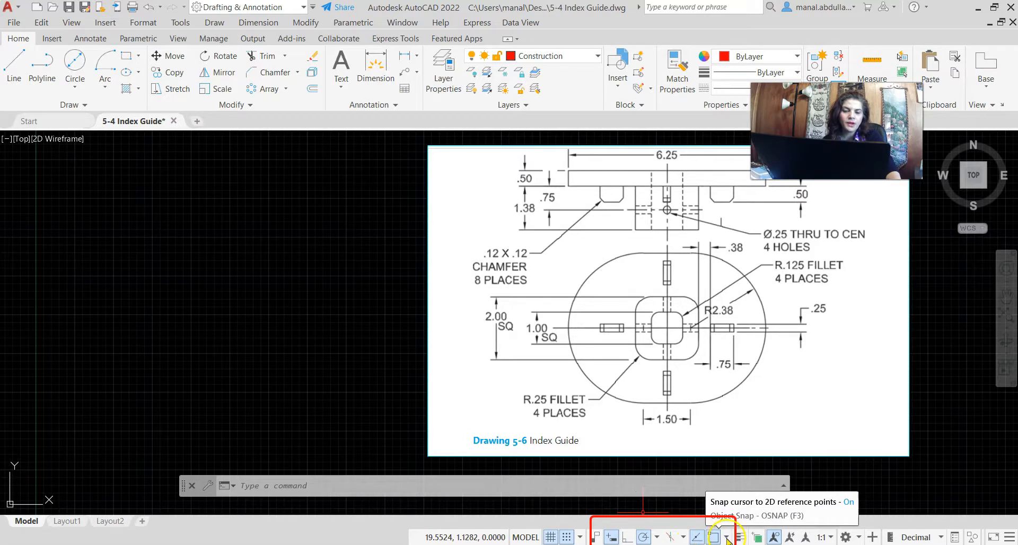
left_click(726, 538)
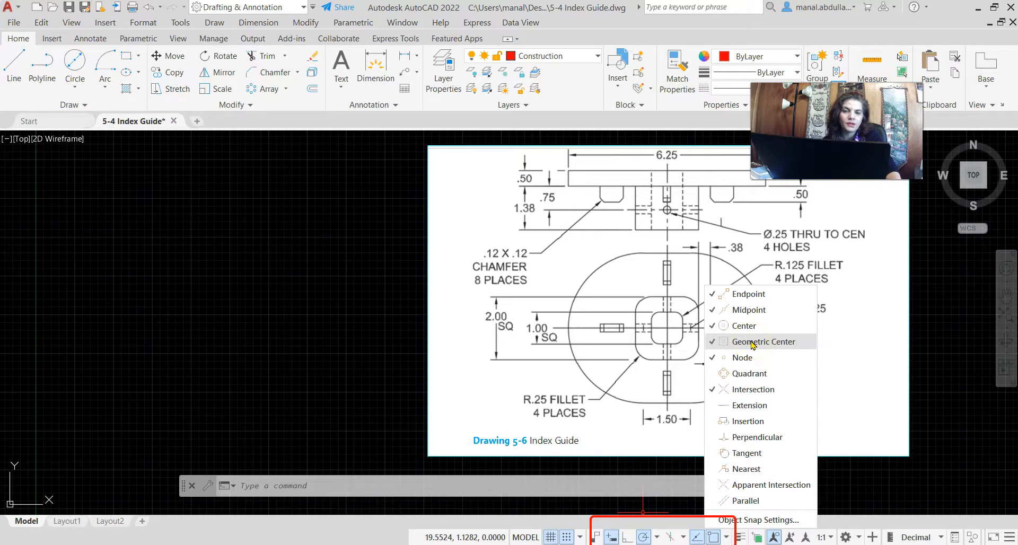
left_click(714, 359)
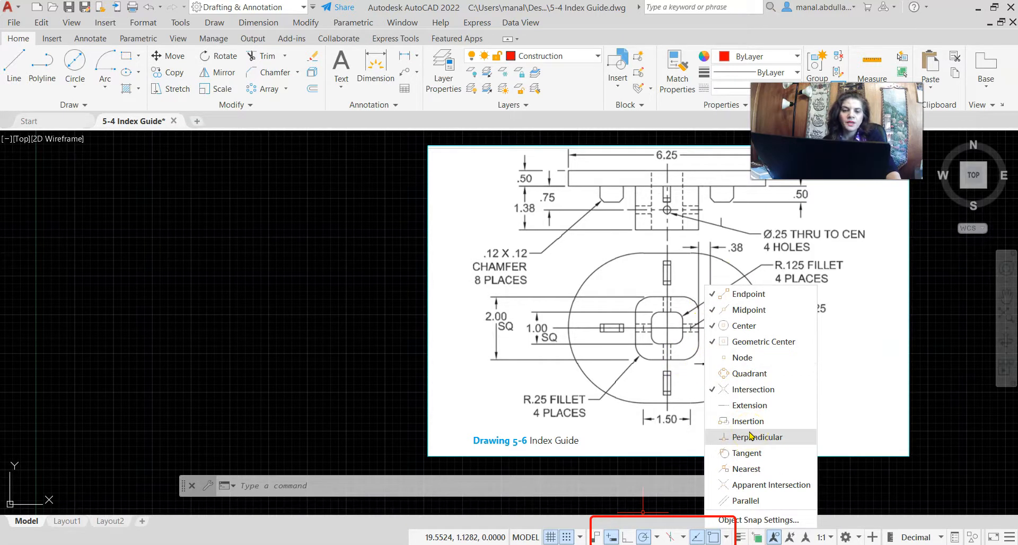
left_click(719, 393)
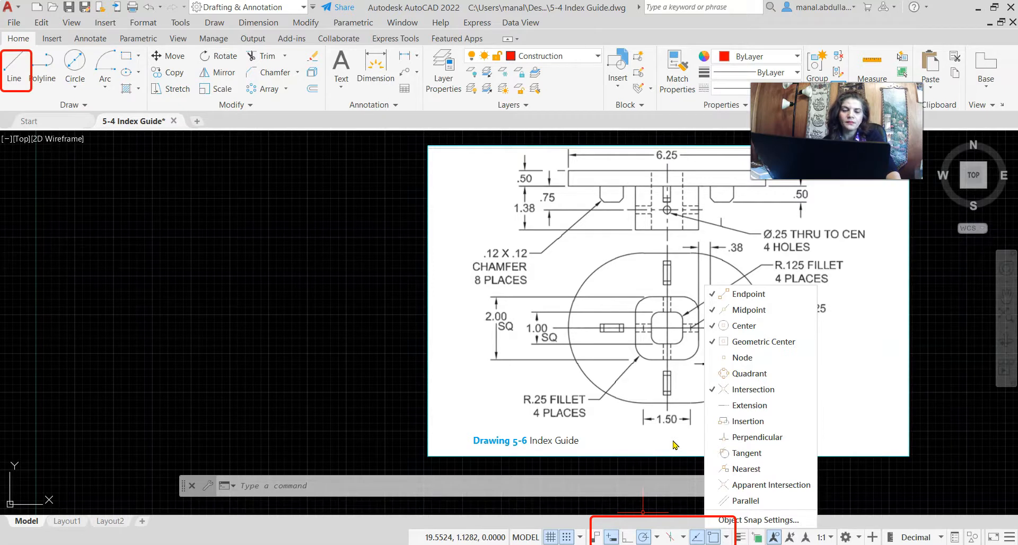
left_click(674, 443)
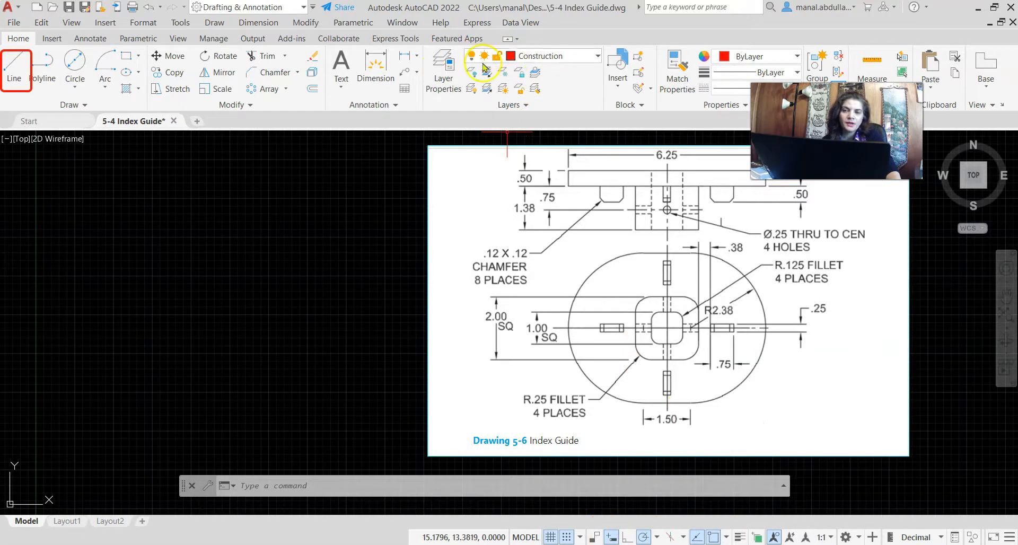
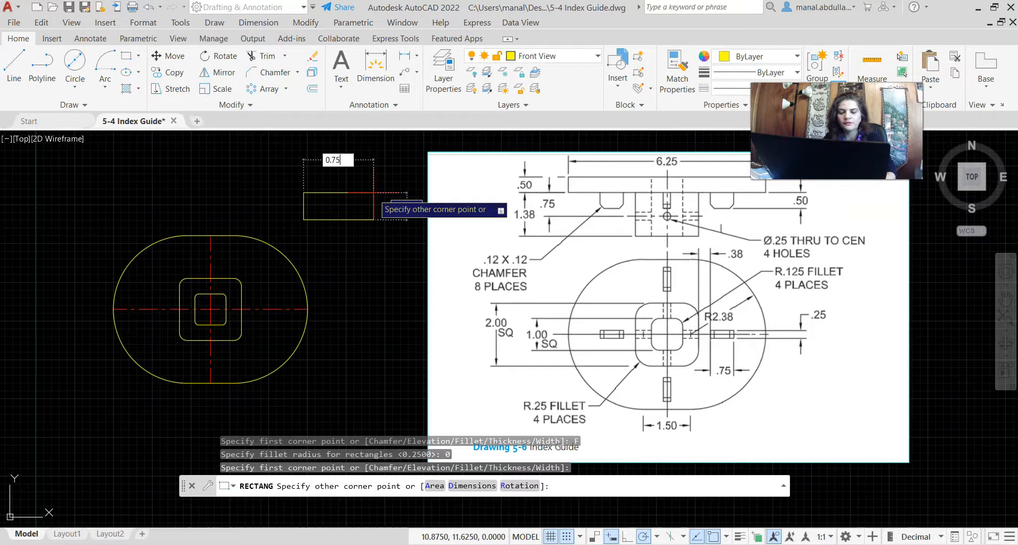
Draw a 0.75 by 0.25 rectangle in the empty area above and beside the rounded front view outline.
key("Tab")
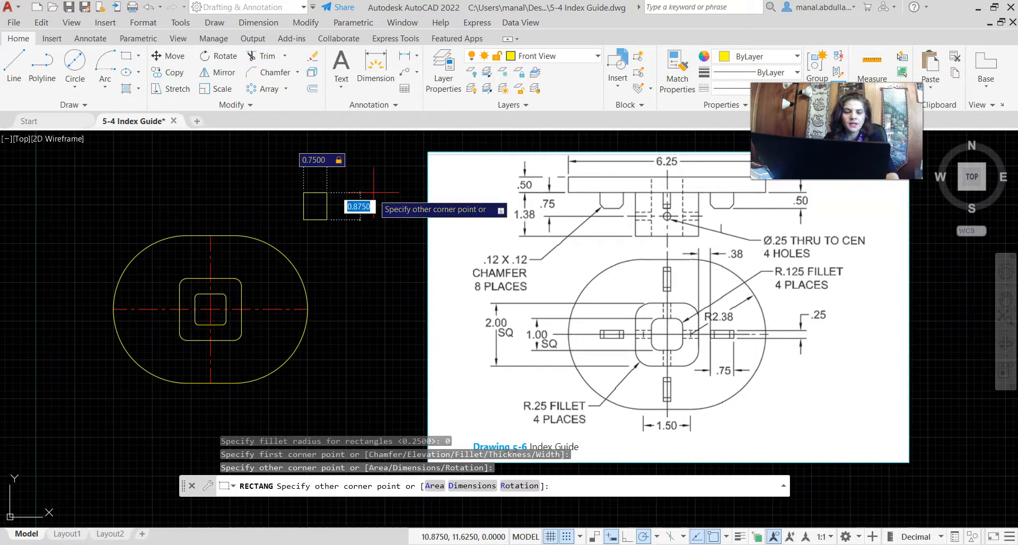
type("0.25")
key("Return")
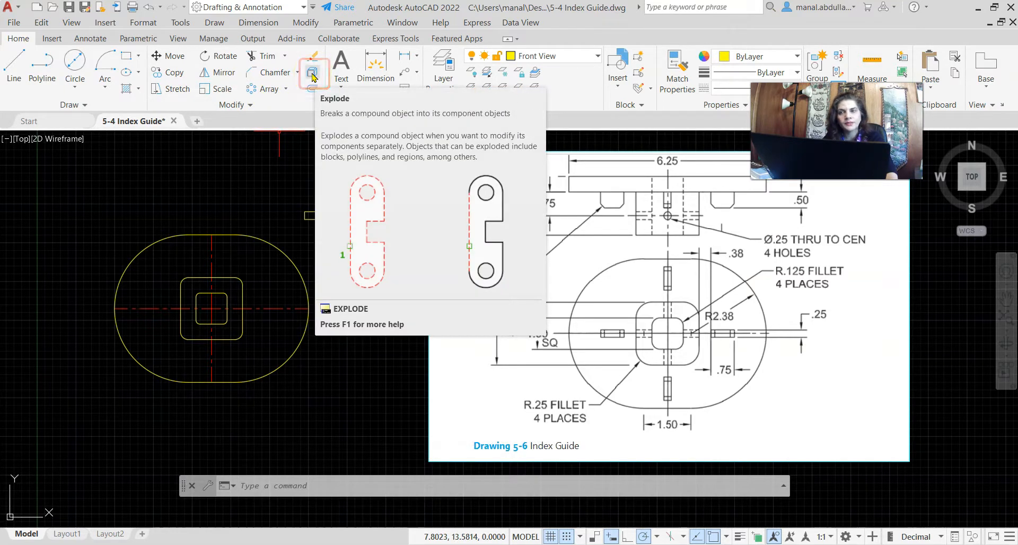
Explode the small 0.75 by 0.25 rectangle into separate lines.
left_click(313, 78)
left_click(331, 204)
left_click(302, 228)
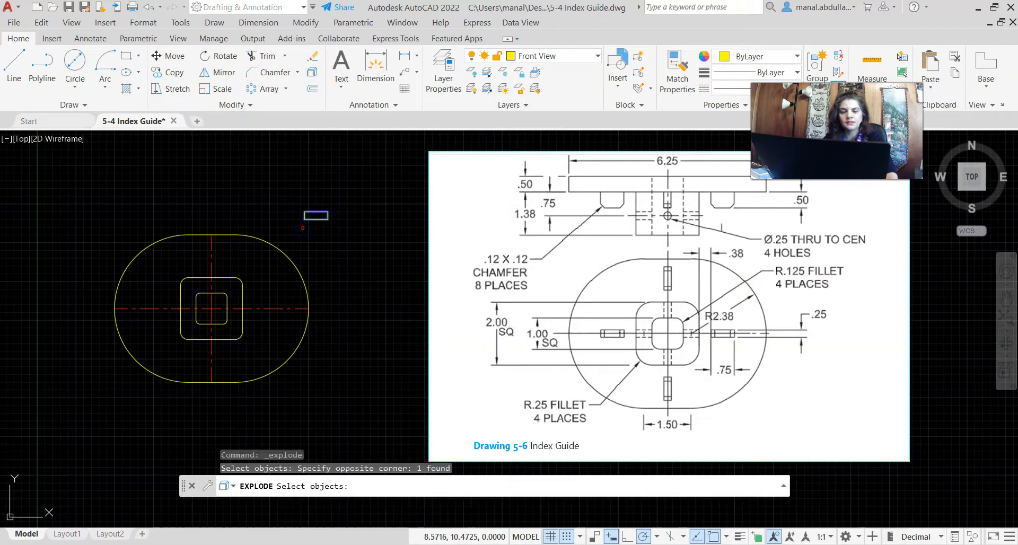
key("Return")
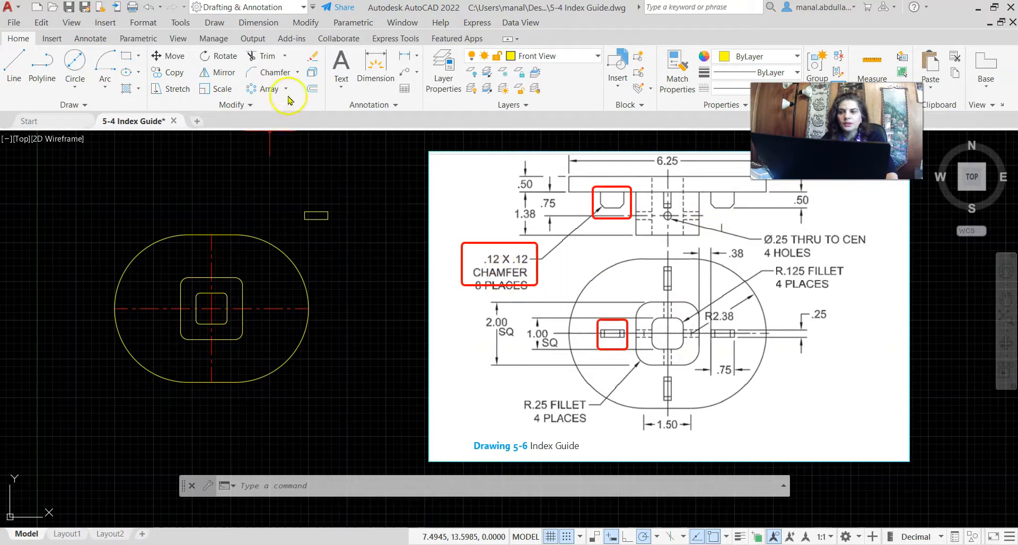
Offset both short edges of the small 0.75 by 0.25 rectangle inward by 0.12 to form the chamfer lines.
scroll(325, 227, "up", 4)
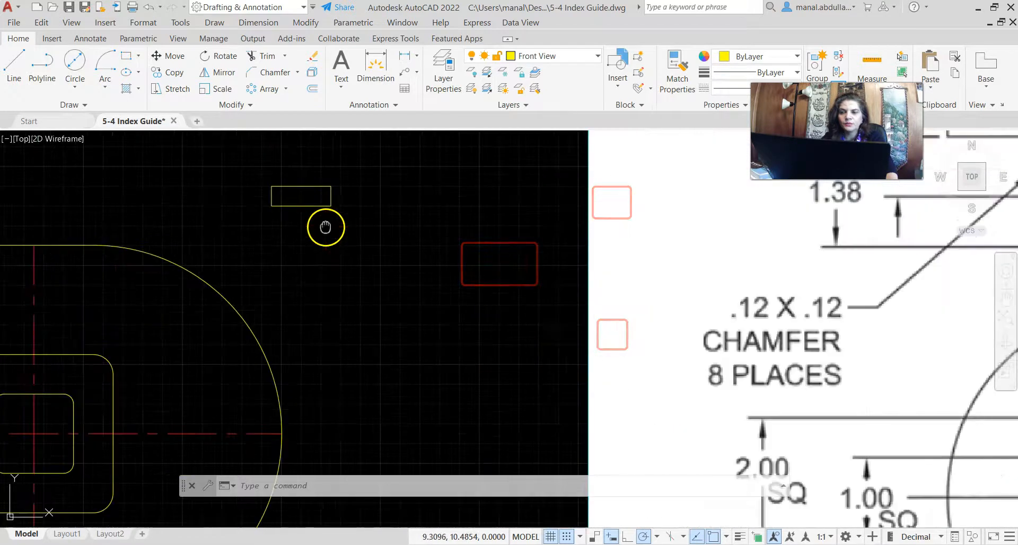
middle_click_drag(325, 227, 379, 348)
scroll(379, 348, "up", 2)
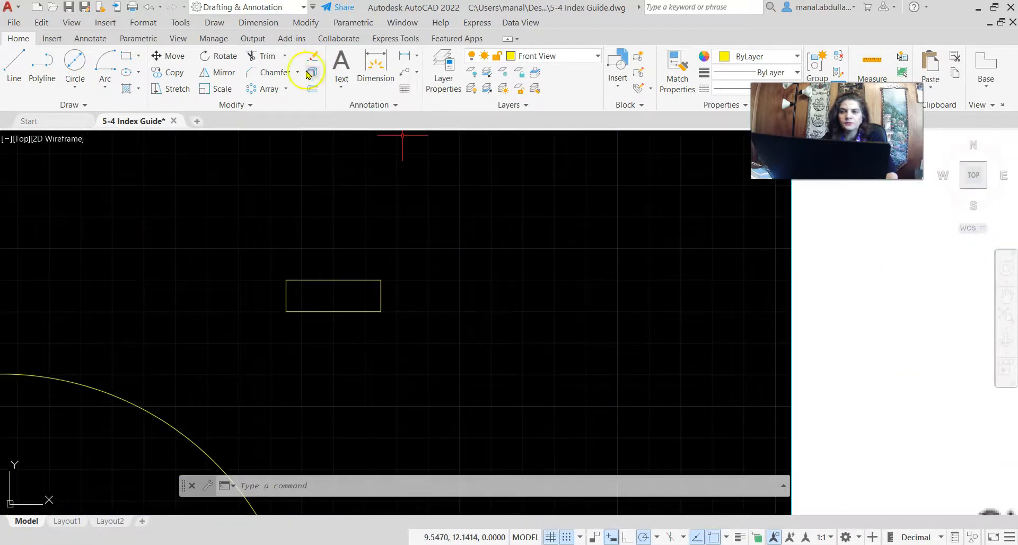
left_click(312, 89)
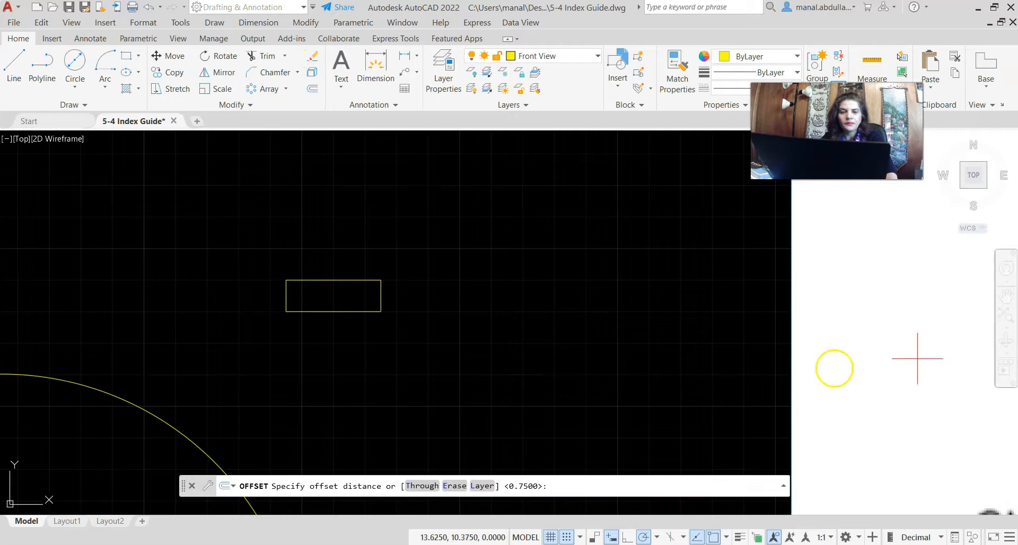
scroll(767, 326, "down", 6)
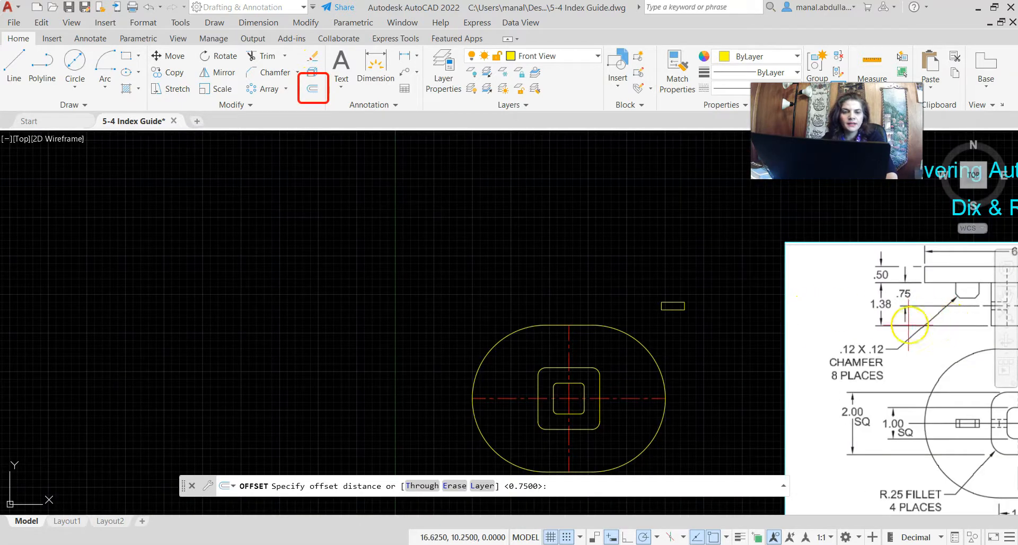
scroll(663, 314, "up", 4)
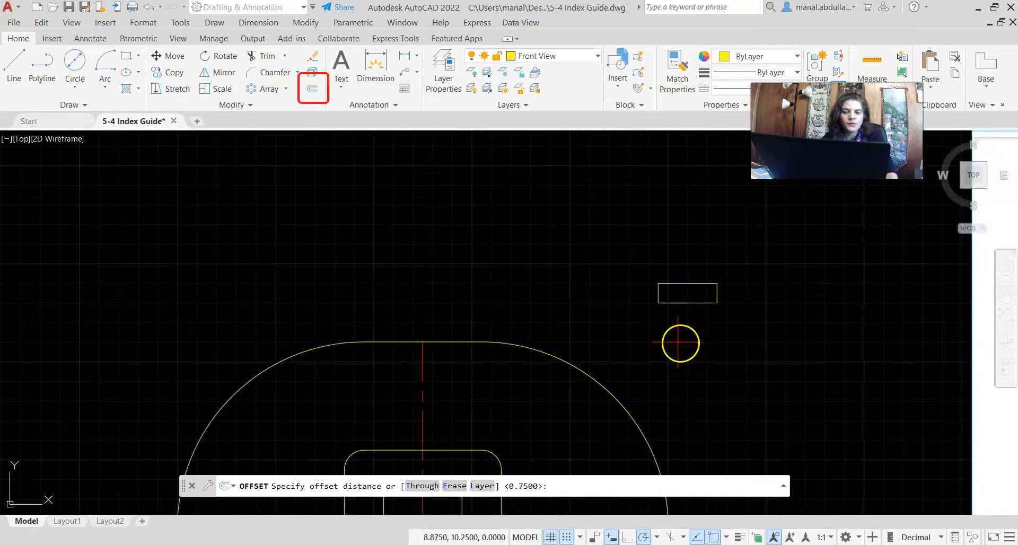
type("0.12")
key("Return")
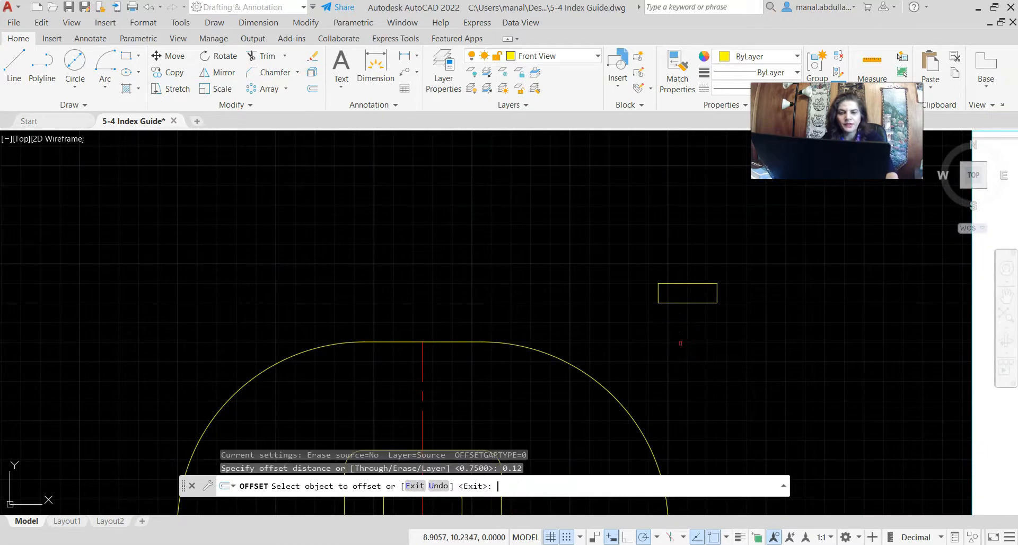
left_click(660, 295)
left_click(691, 297)
left_click(717, 293)
left_click(710, 294)
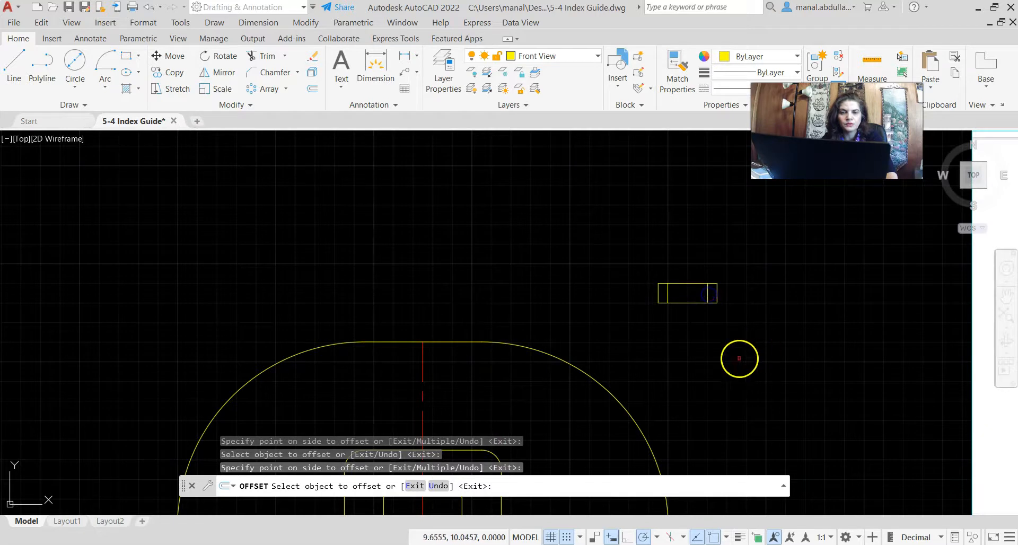
On the Construction layer, draw a short vertical line upward from a point 0.38 outside the midpoint of the outer square's right side.
scroll(735, 369, "down", 4)
middle_click_drag(731, 382, 509, 279)
scroll(596, 300, "down", 1)
scroll(599, 304, "up", 1)
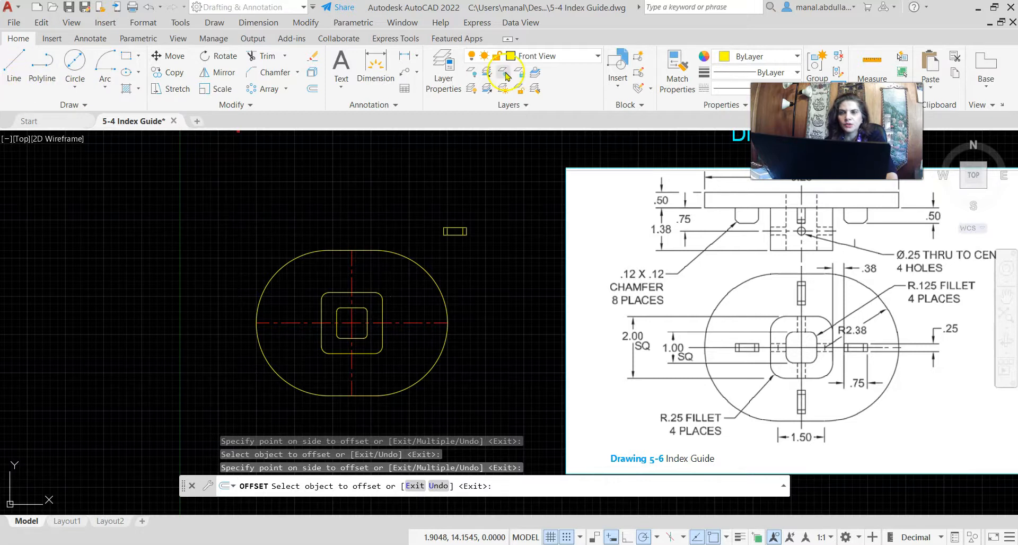
left_click(597, 58)
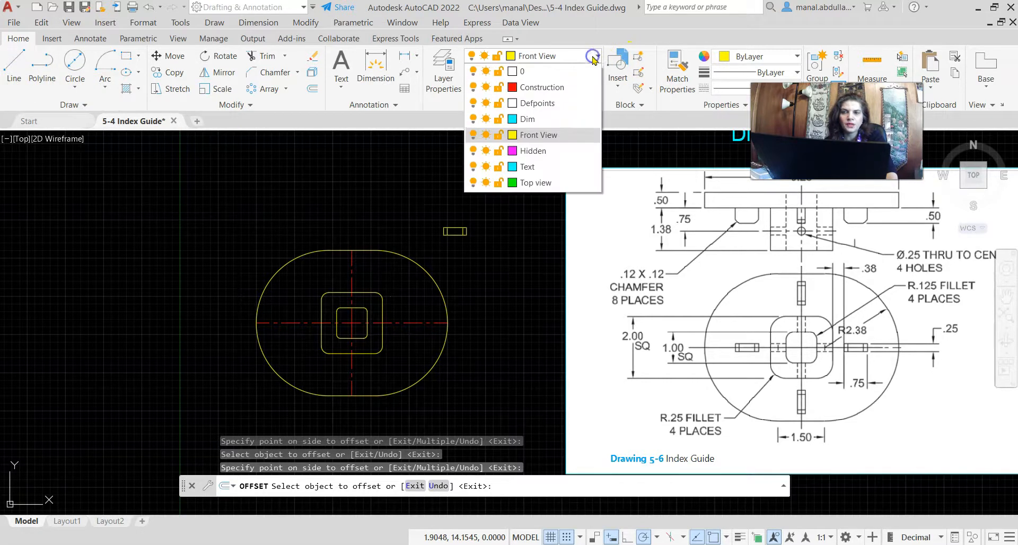
left_click(540, 81)
left_click(14, 79)
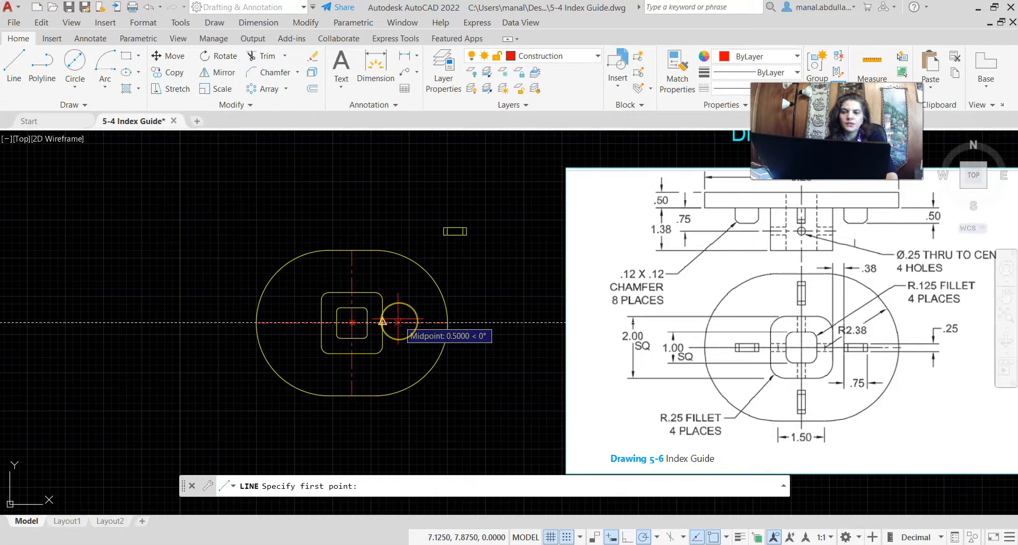
type(".38")
key("Return")
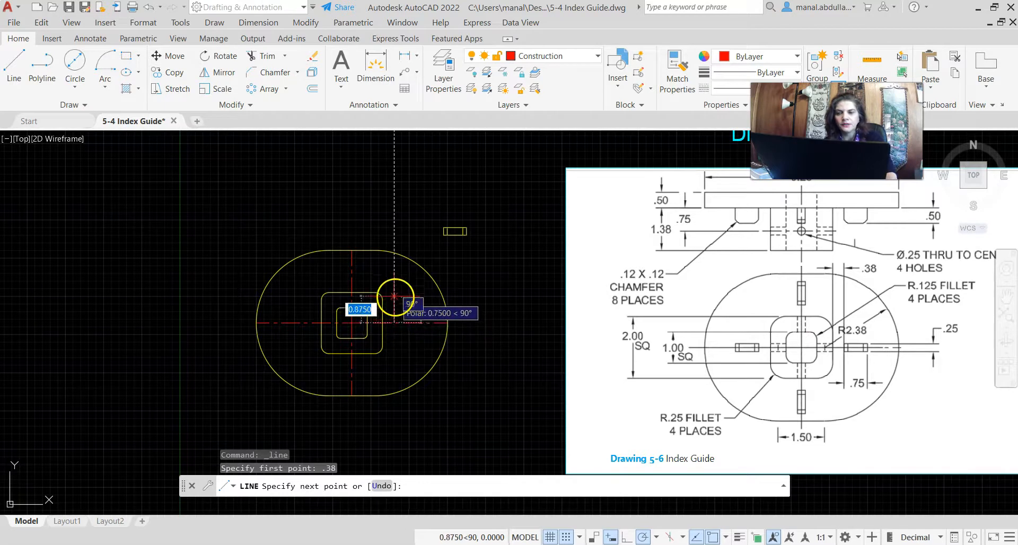
left_click(394, 284)
key("Return")
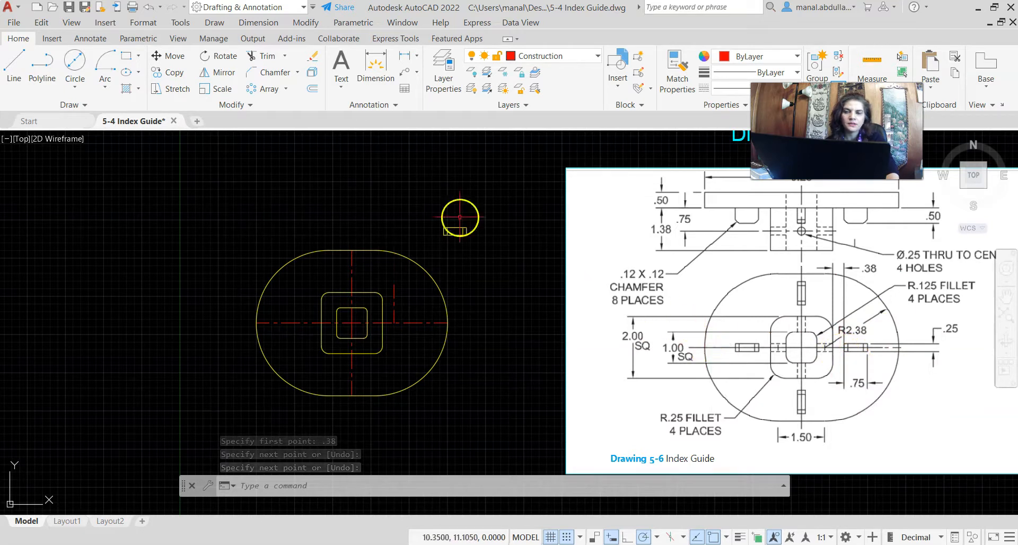
Move the small rectangle with its chamfer lines from its left edge's midpoint to the construction line's lower end on the horizontal centerline.
left_click(168, 56)
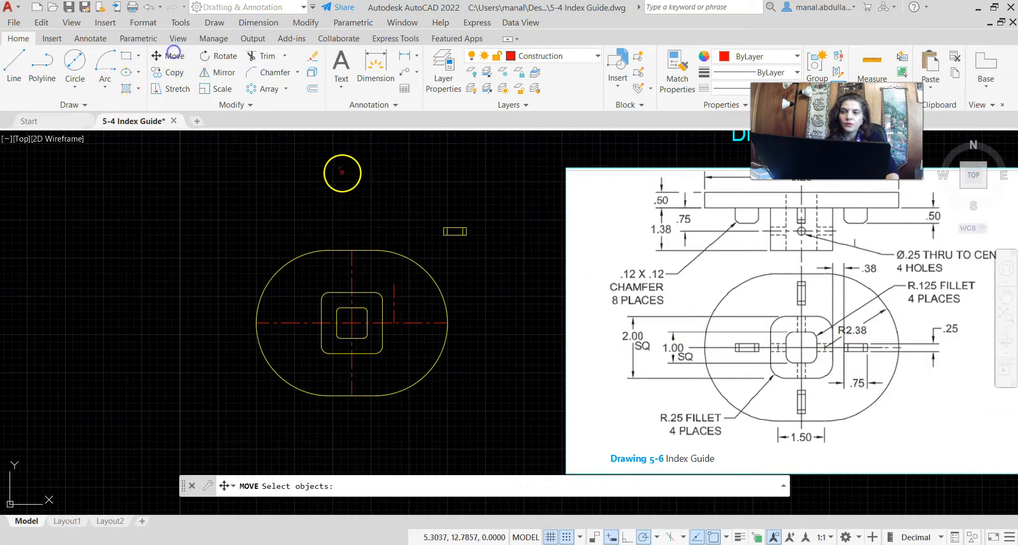
left_click(434, 249)
left_click(494, 191)
key("Return")
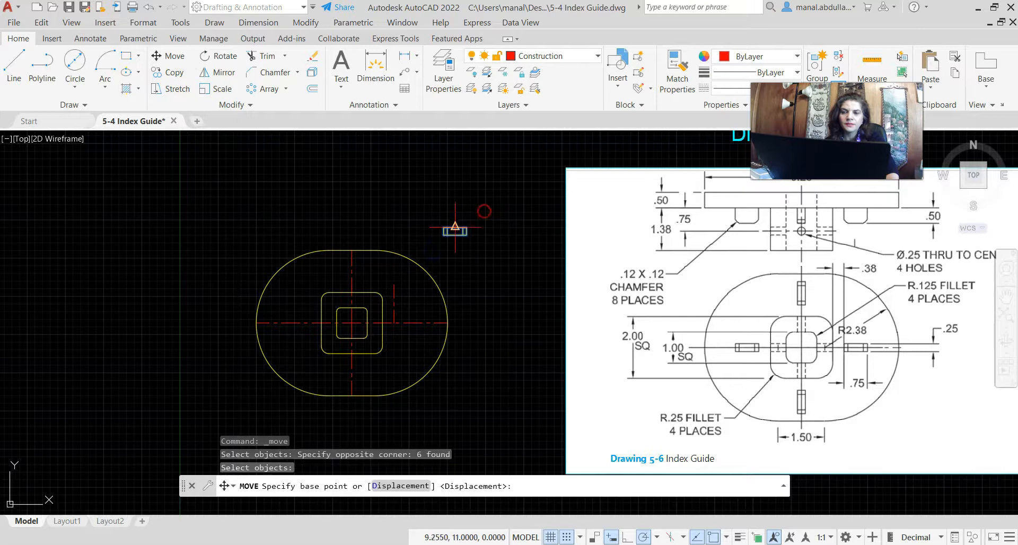
scroll(454, 230, "up", 4)
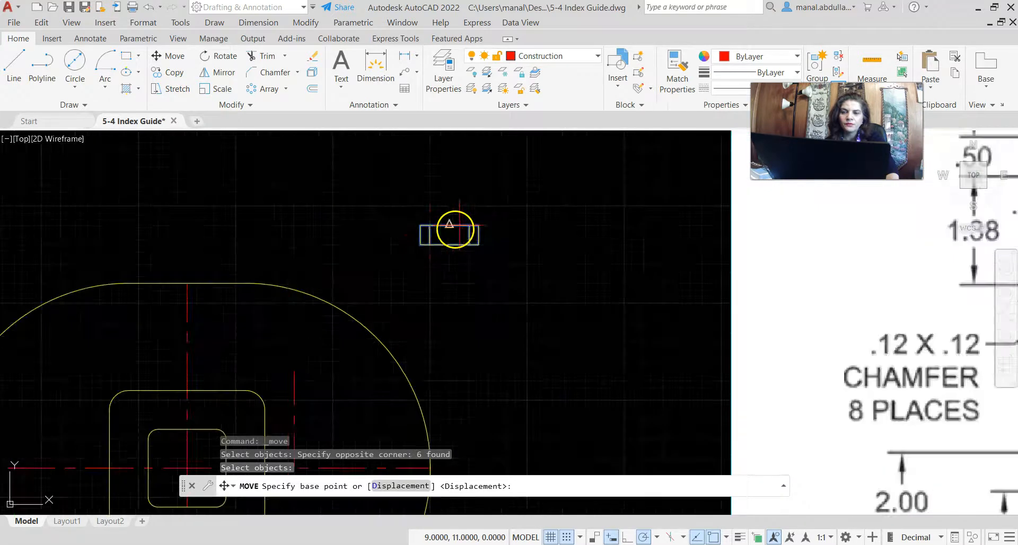
left_click(420, 234)
scroll(352, 393, "up", 2)
middle_click_drag(352, 393, 446, 220)
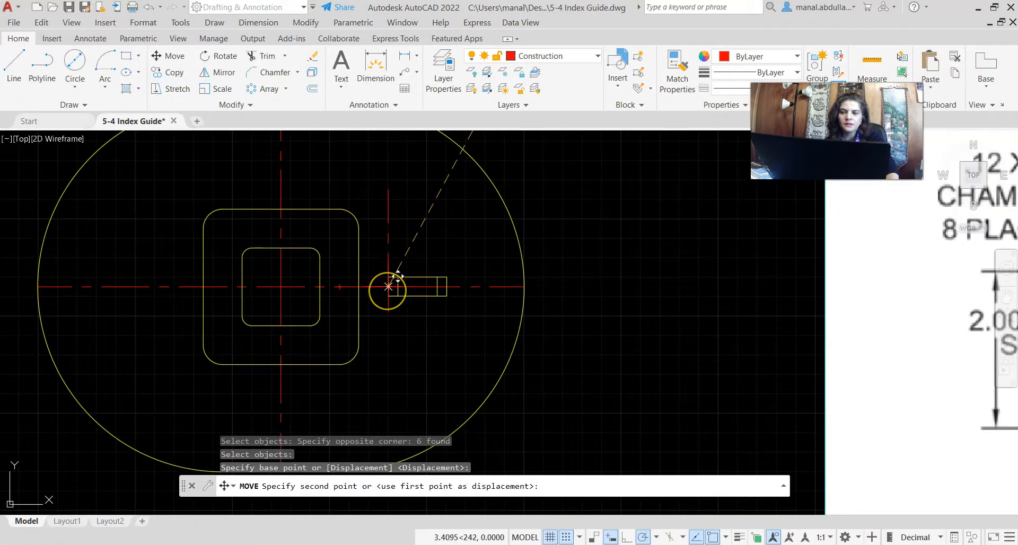
left_click(388, 289)
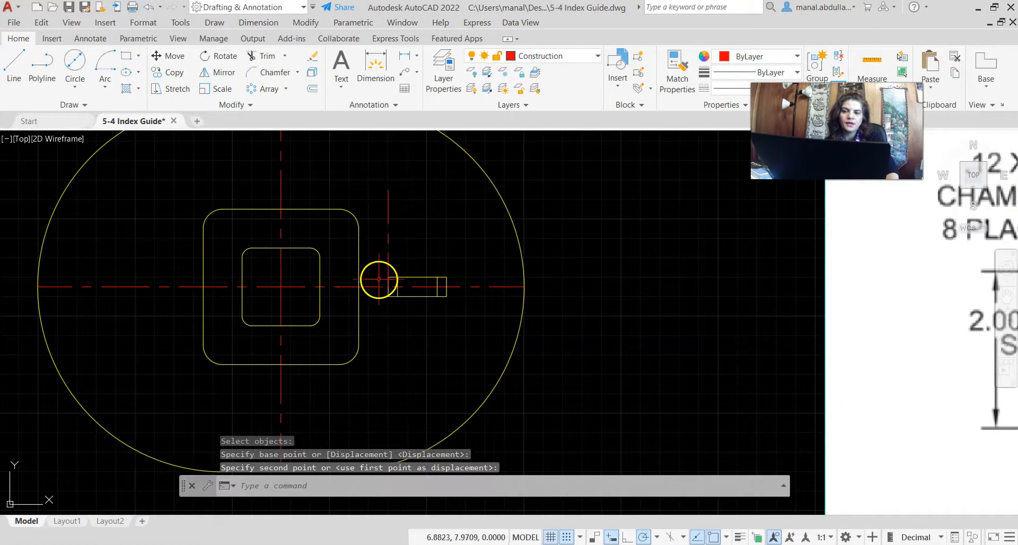
key("Escape")
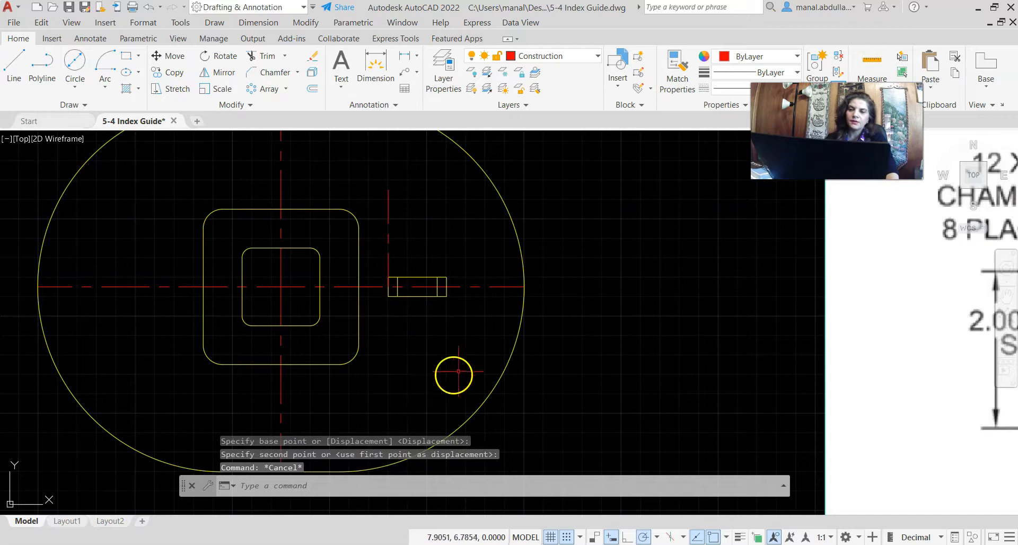
Delete the short vertical construction line above the moved rectangle.
scroll(478, 355, "down", 4)
mouse_move(827, 366)
middle_mouse_down()
mouse_move(716, 356)
mouse_move(701, 367)
middle_mouse_up()
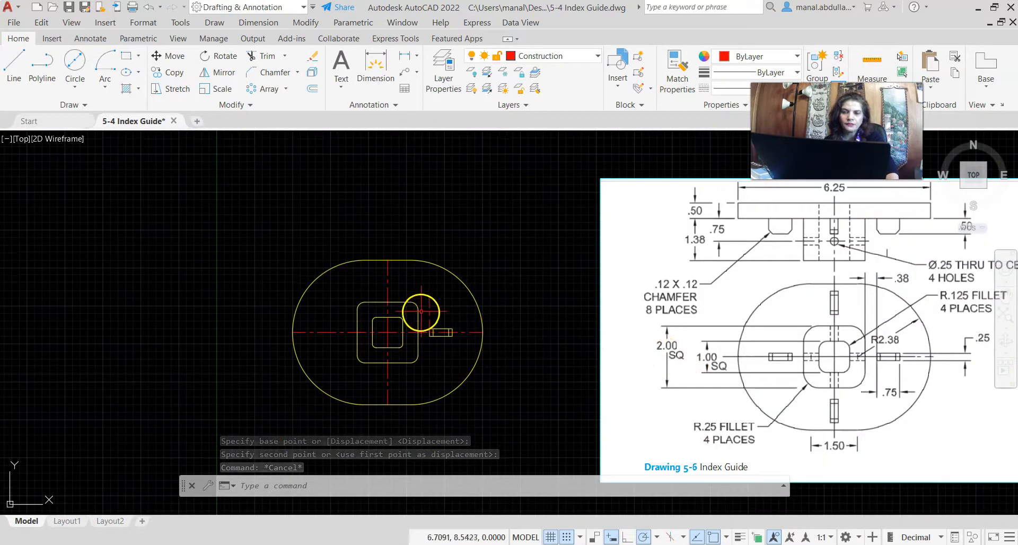
left_click(429, 313)
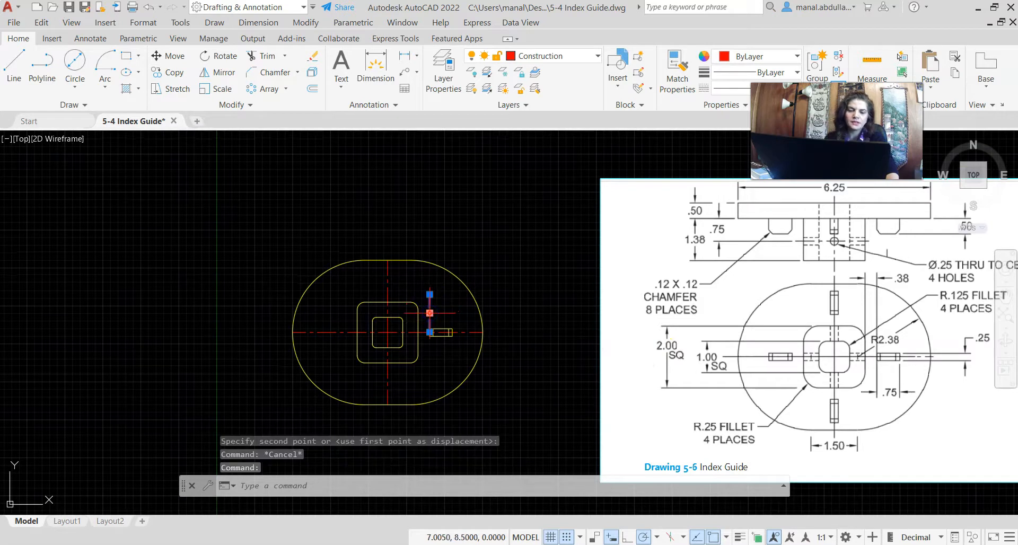
key("Delete")
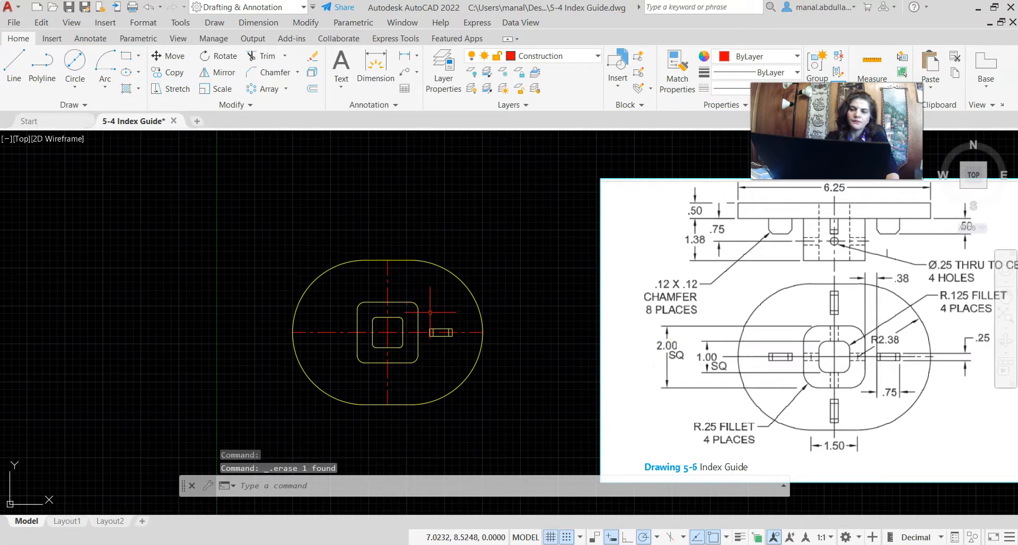
Start a polar array of the small rectangle and its chamfer lines, centered on the intersection of the two centerlines.
left_click(290, 91)
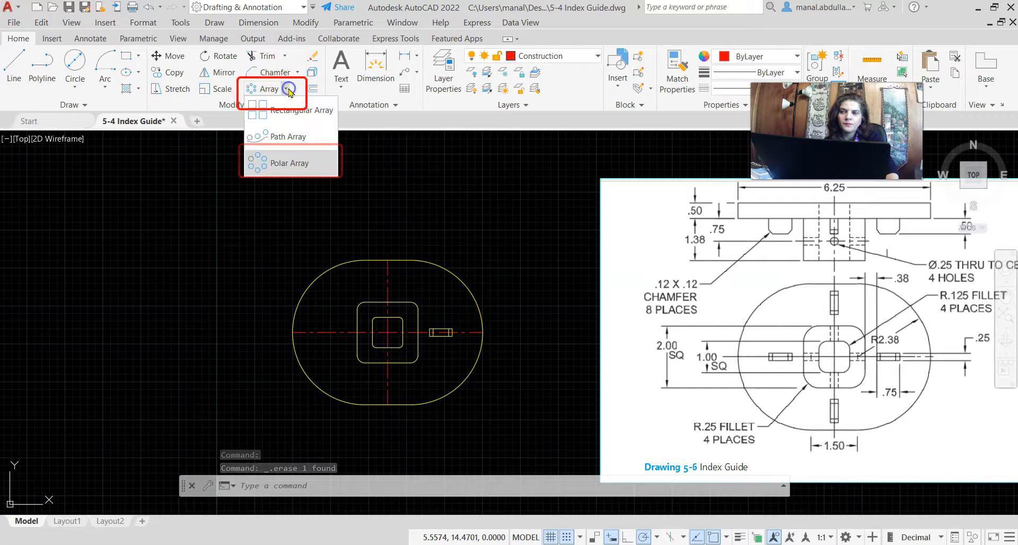
left_click(279, 163)
left_click(428, 345)
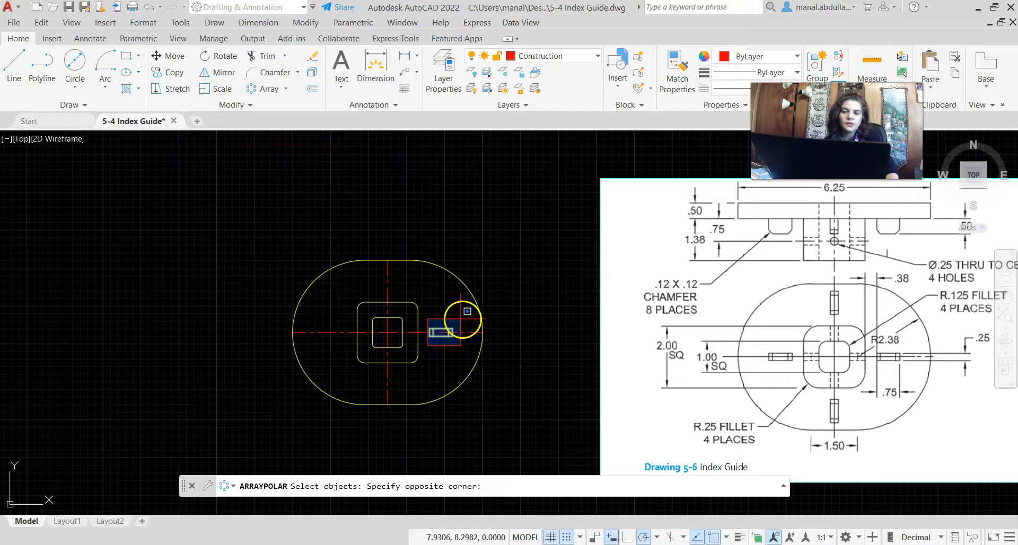
scroll(467, 311, "up", 4)
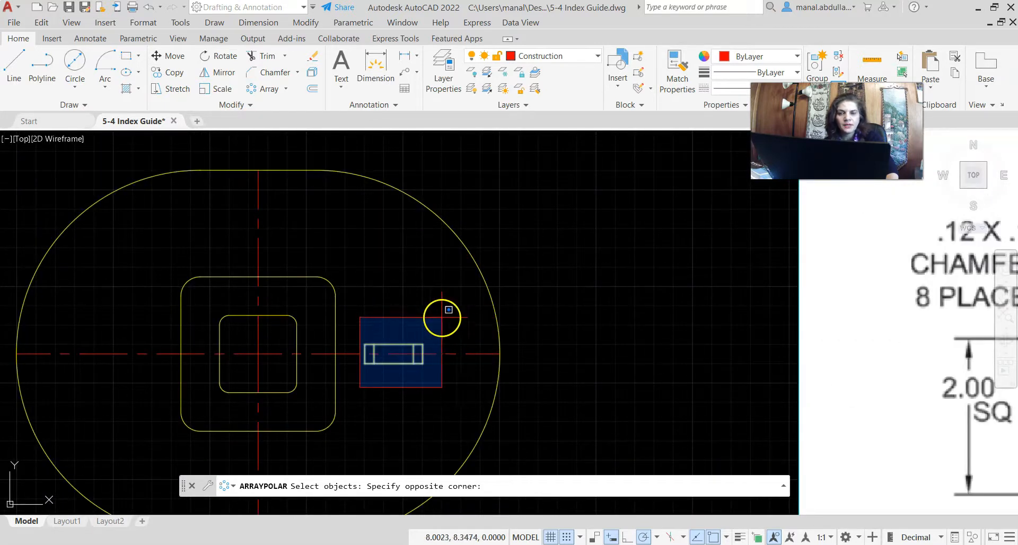
left_click(432, 321)
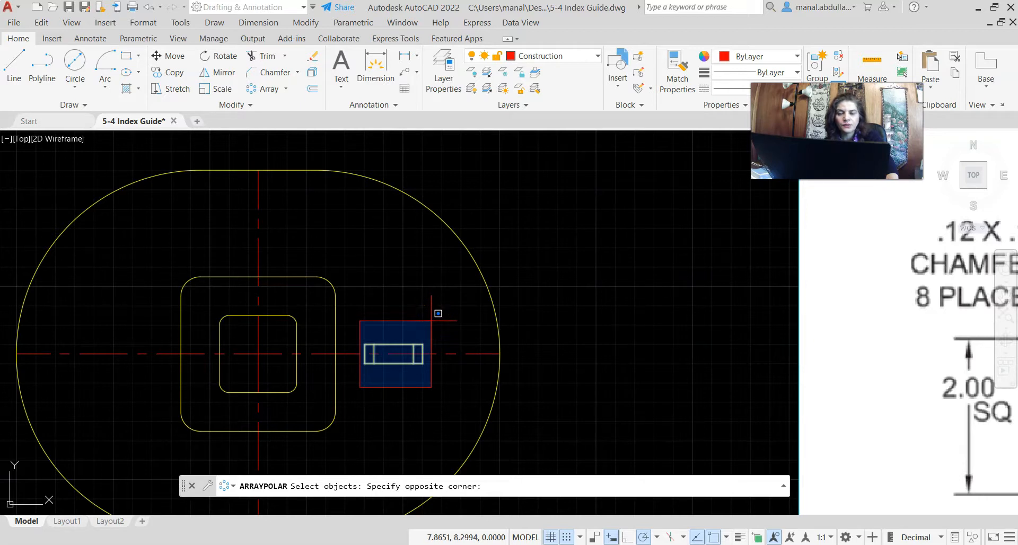
left_click(432, 320)
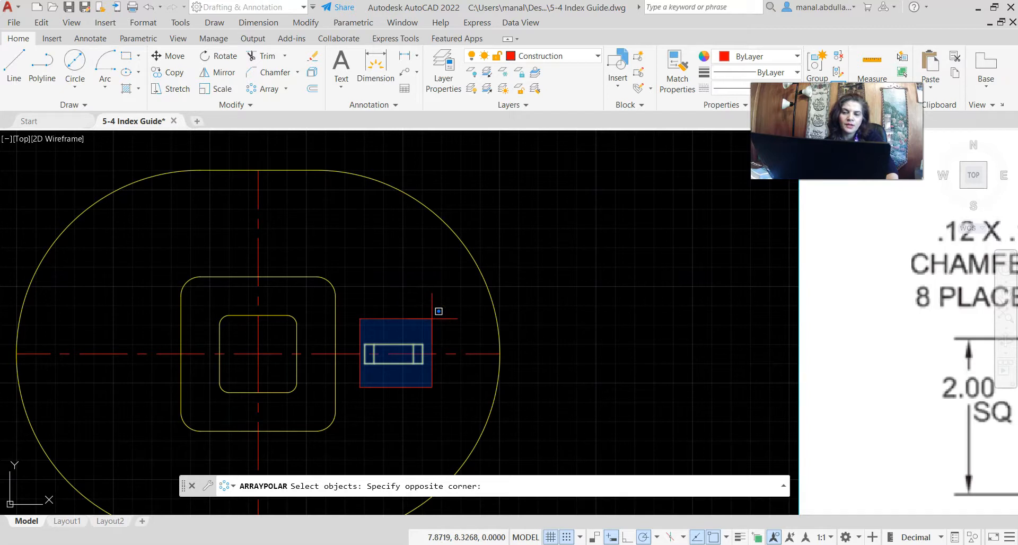
left_click(432, 319)
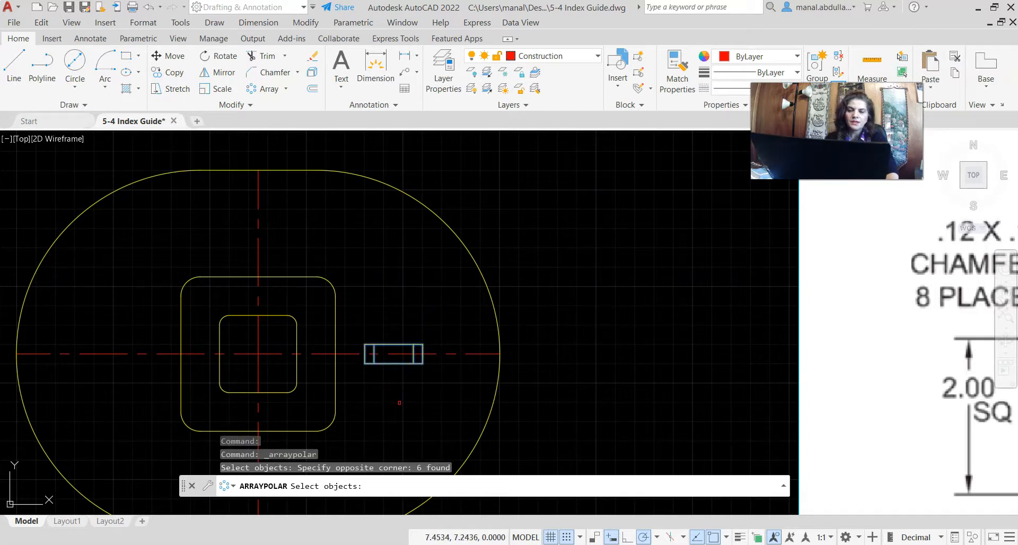
key("Return")
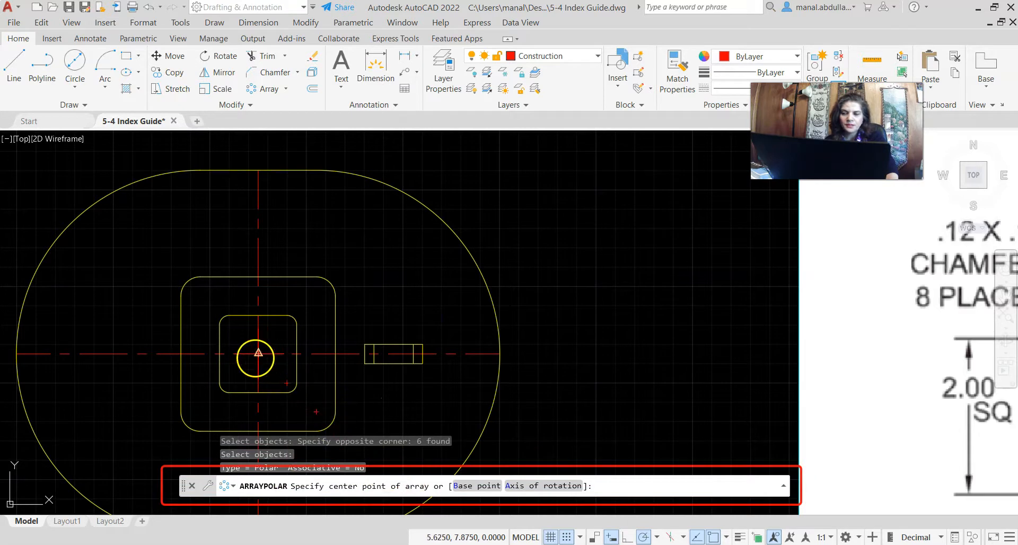
left_click(258, 353)
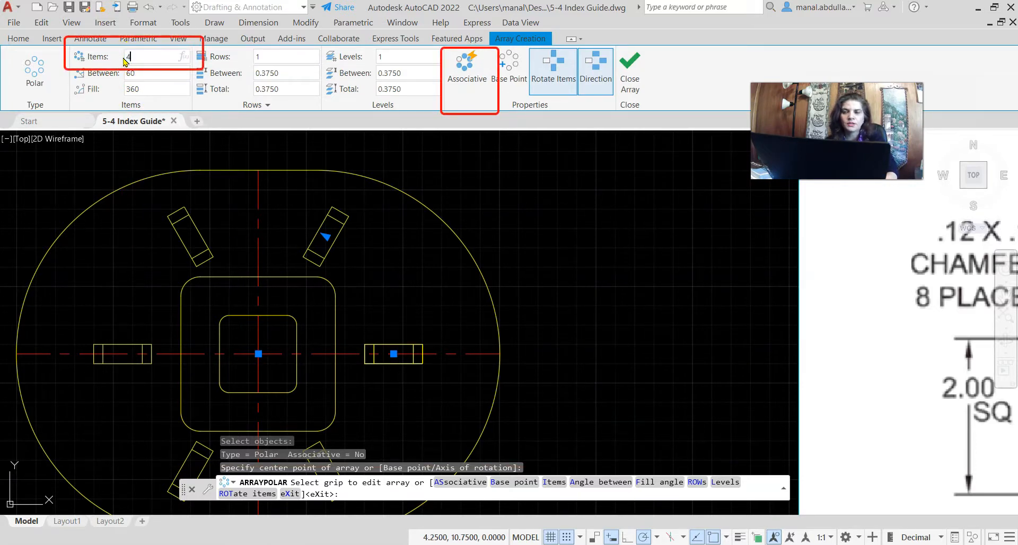
Set the polar array to 4 items over the full circle and finish it.
left_click(125, 62)
type("4")
key("Return")
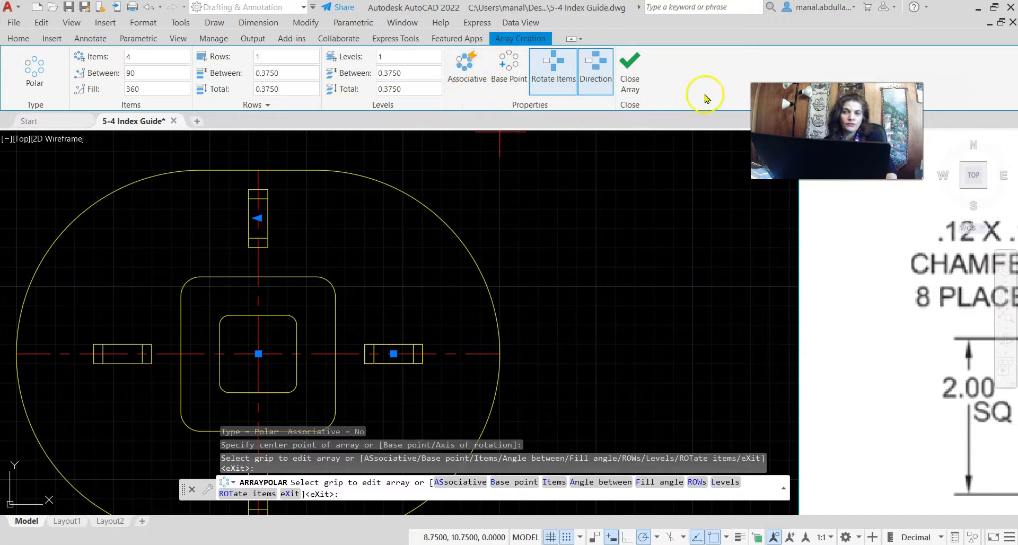
left_click(630, 71)
Examine the hidden hole lines between the two rounded squares in the reference drawing and compare them with the drawn view.
scroll(592, 253, "down", 6)
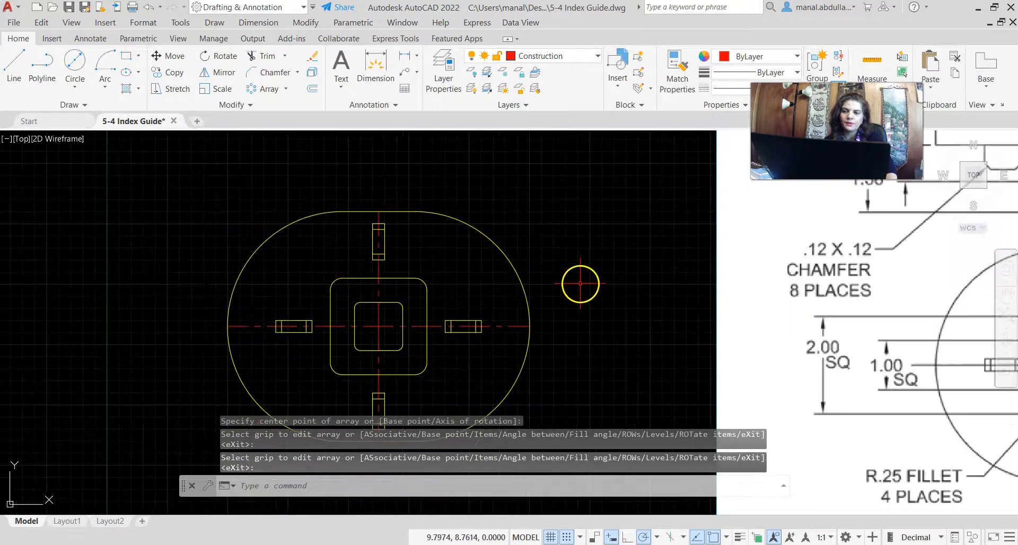
mouse_move(606, 309)
middle_mouse_down()
mouse_move(584, 263)
mouse_move(498, 300)
mouse_move(459, 302)
mouse_move(476, 314)
middle_mouse_up()
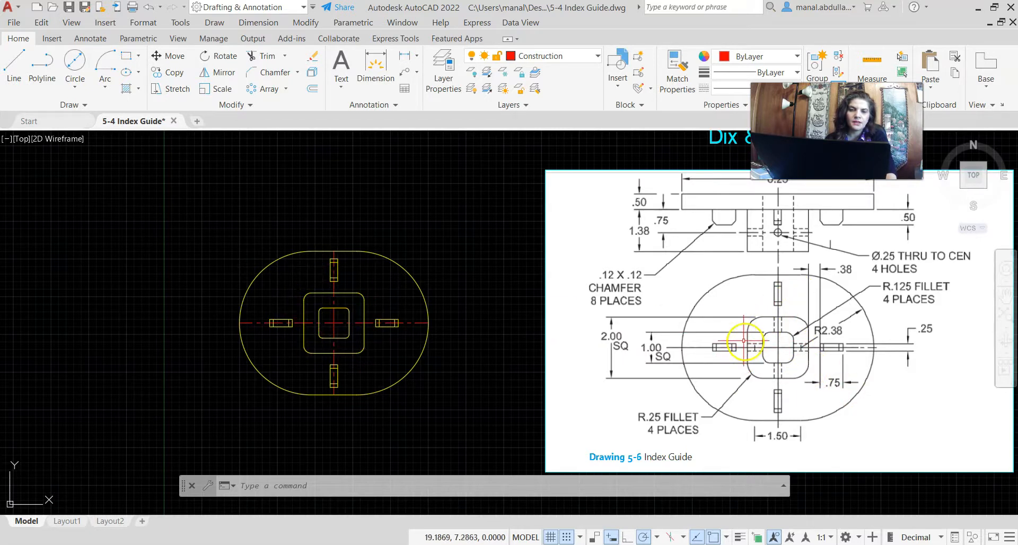
scroll(848, 354, "up", 3)
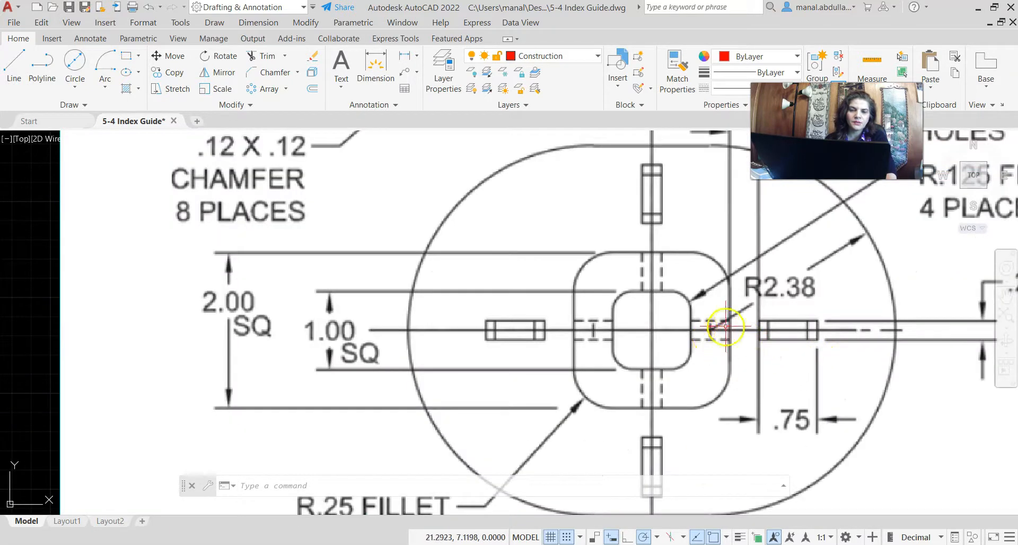
scroll(596, 330, "down", 2)
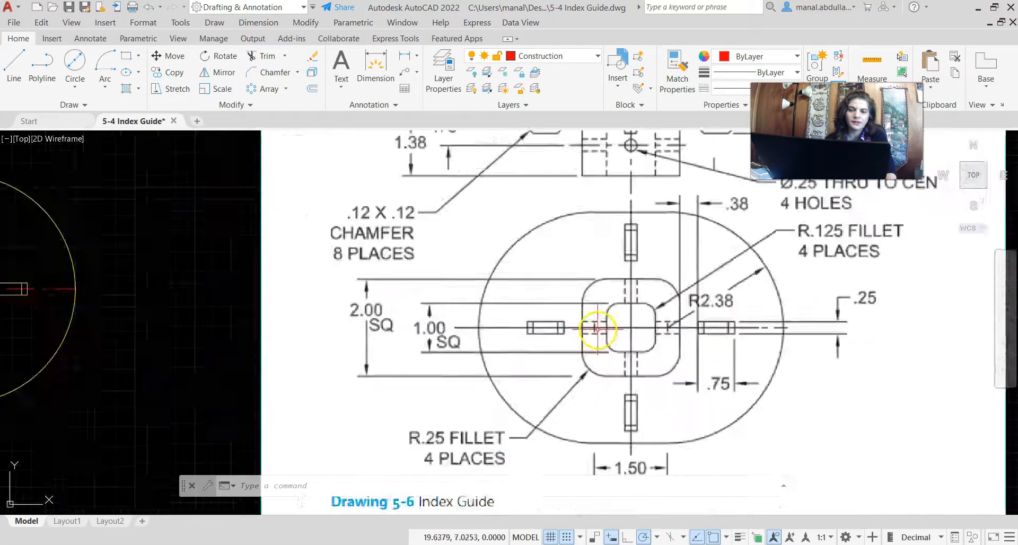
scroll(596, 330, "down", 3)
middle_click_drag(212, 334, 442, 337)
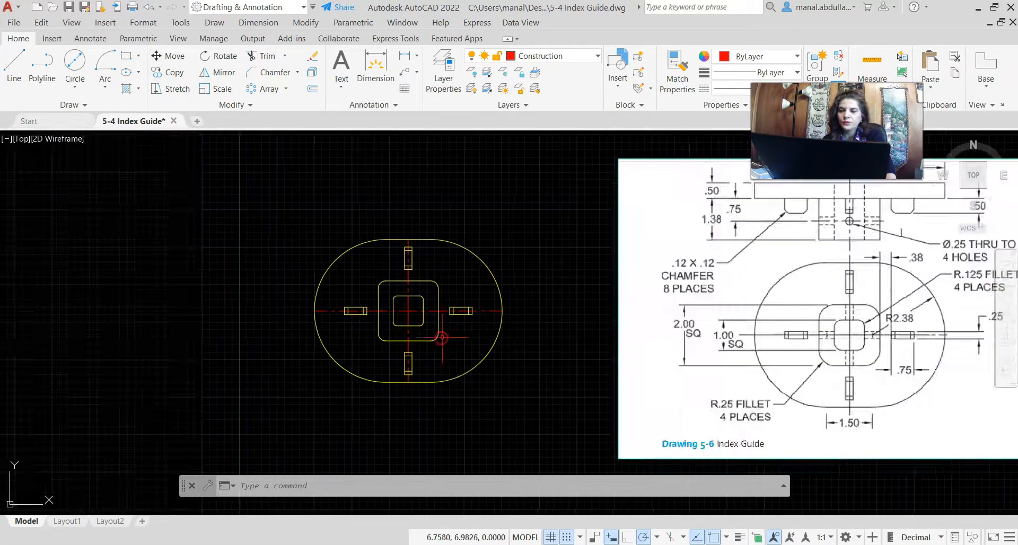
Make the Hidden layer current and, with the Line command active, turn on the Extension object snap.
scroll(442, 337, "up", 2)
left_click(591, 58)
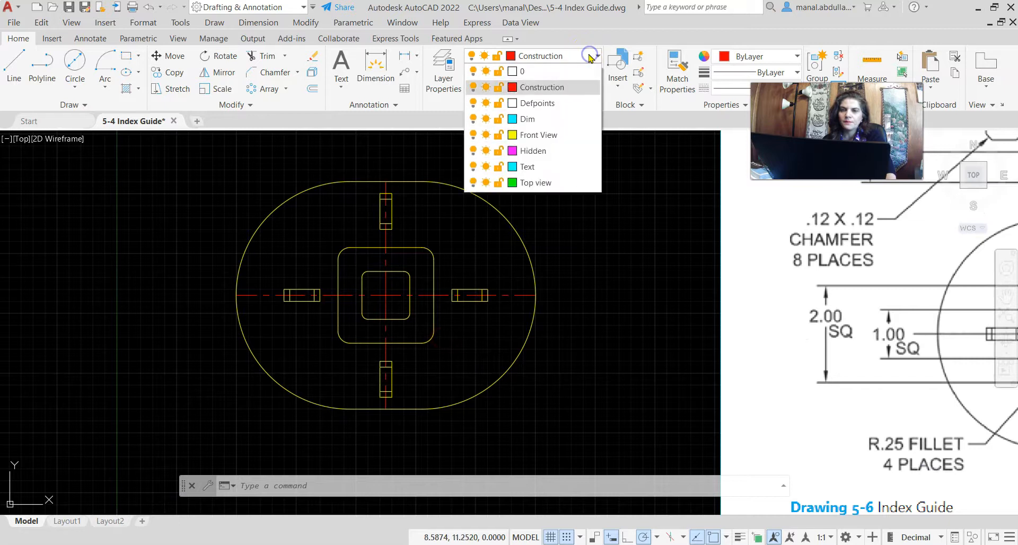
left_click(530, 152)
scroll(456, 342, "up", 2)
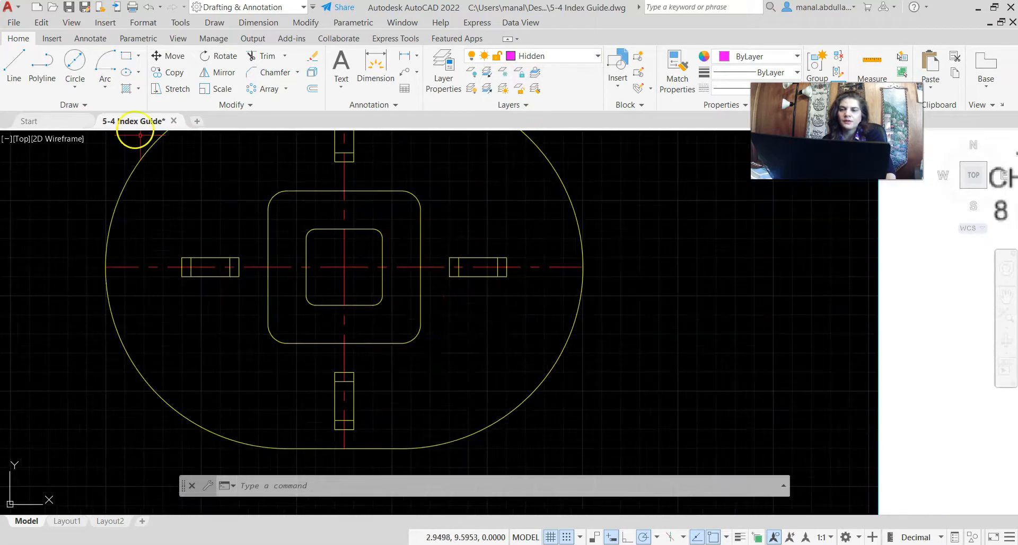
left_click(13, 75)
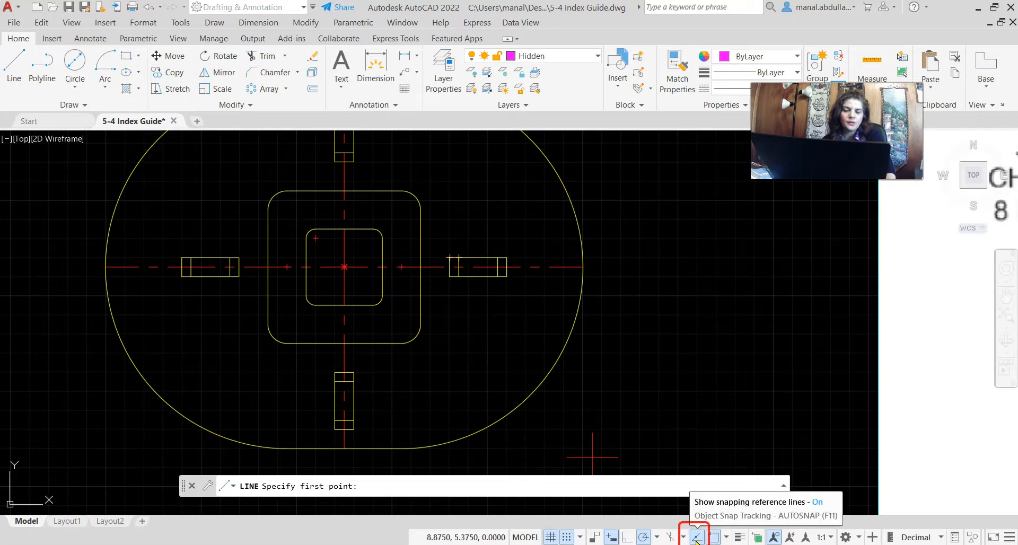
left_click(726, 538)
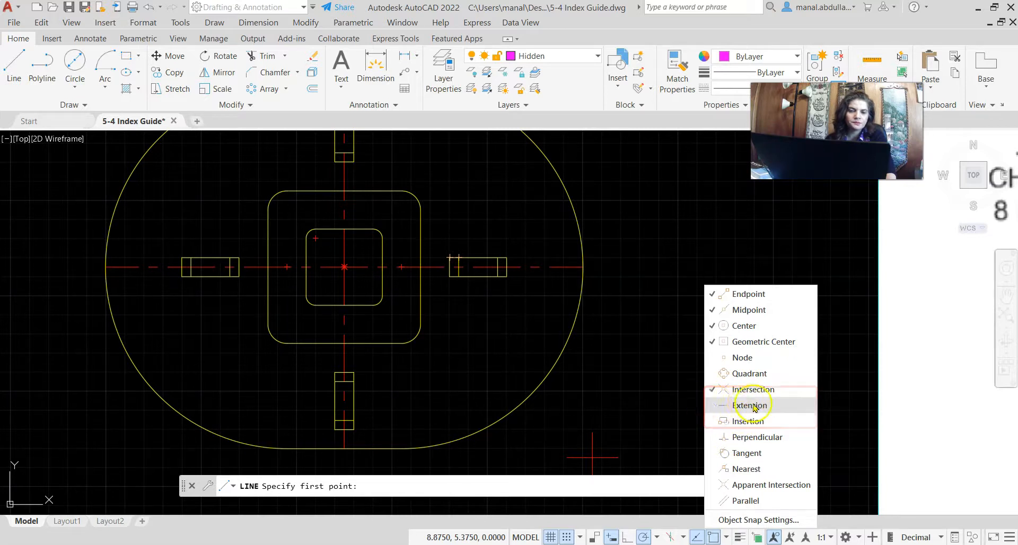
left_click(714, 407)
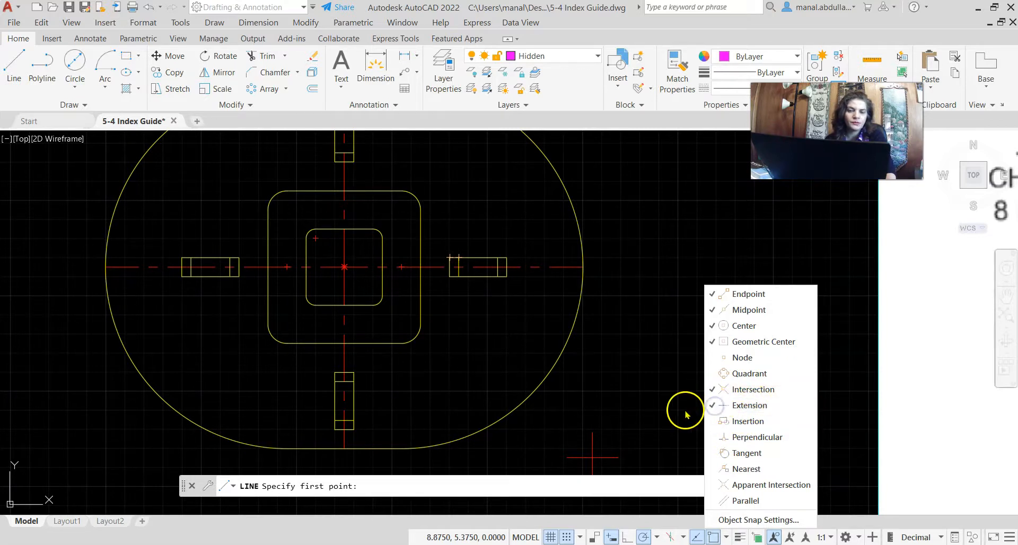
left_click(682, 410)
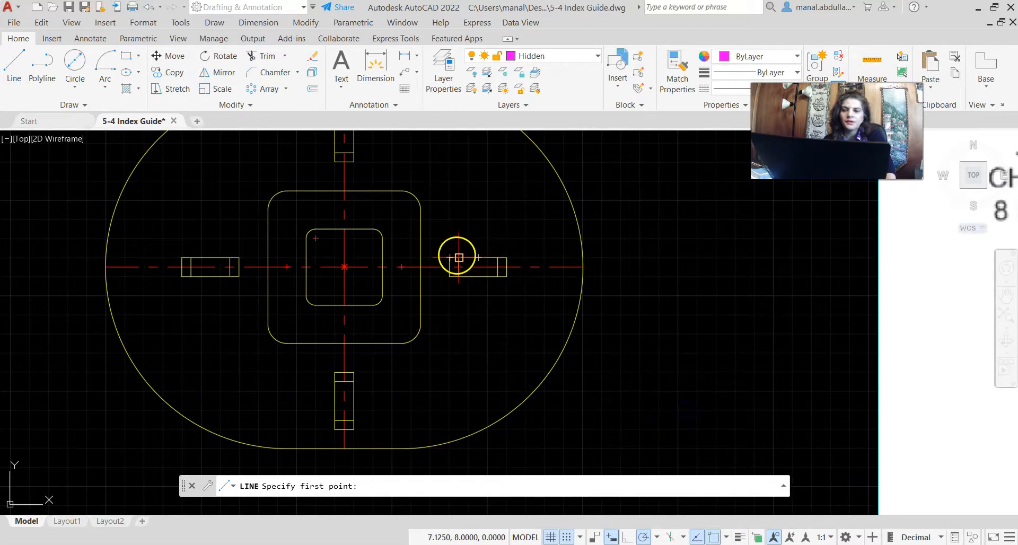
Draw two horizontal hidden lines between the rounded squares on the right side, aligned with the small right rectangle's upper and lower edges.
left_click(420, 258)
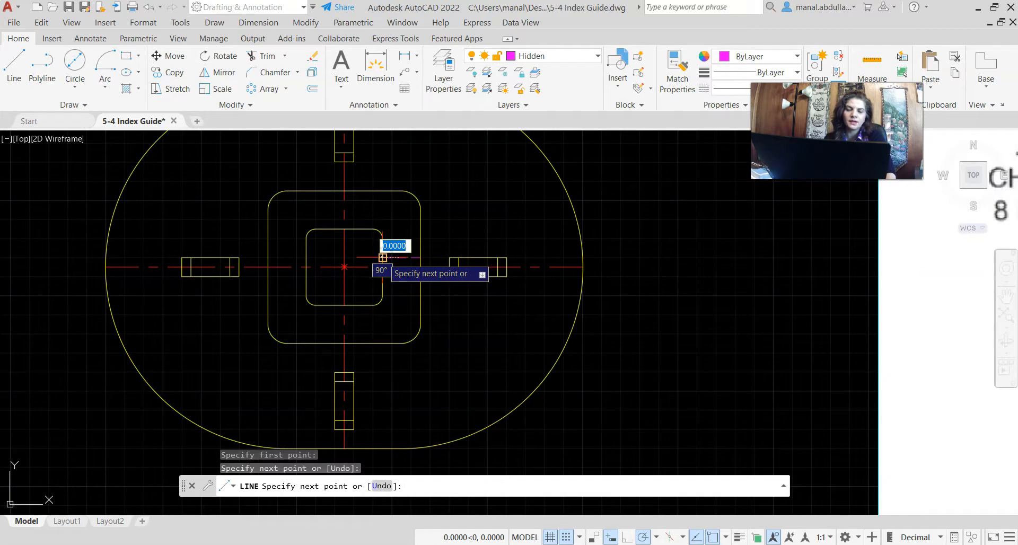
key("Return")
left_click(15, 80)
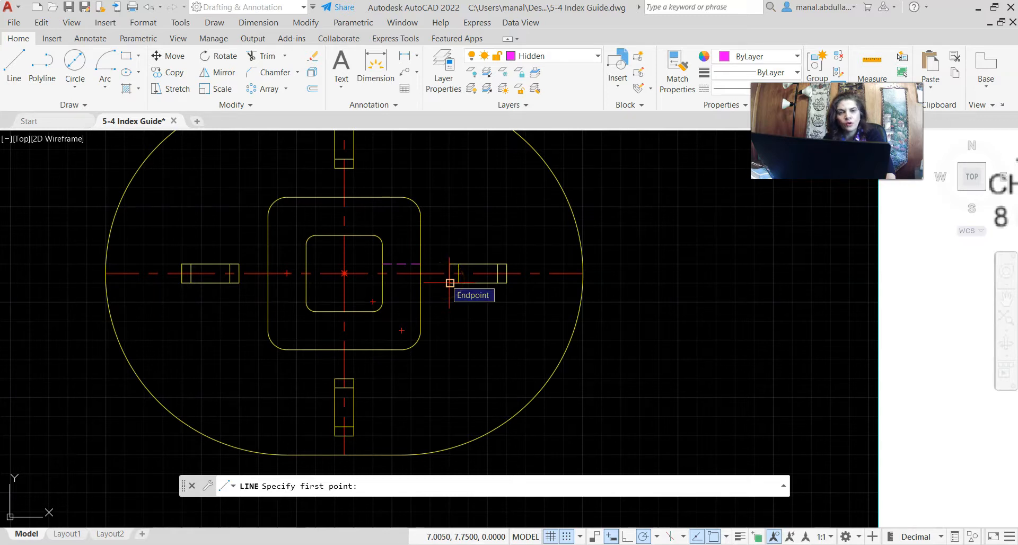
left_click(421, 283)
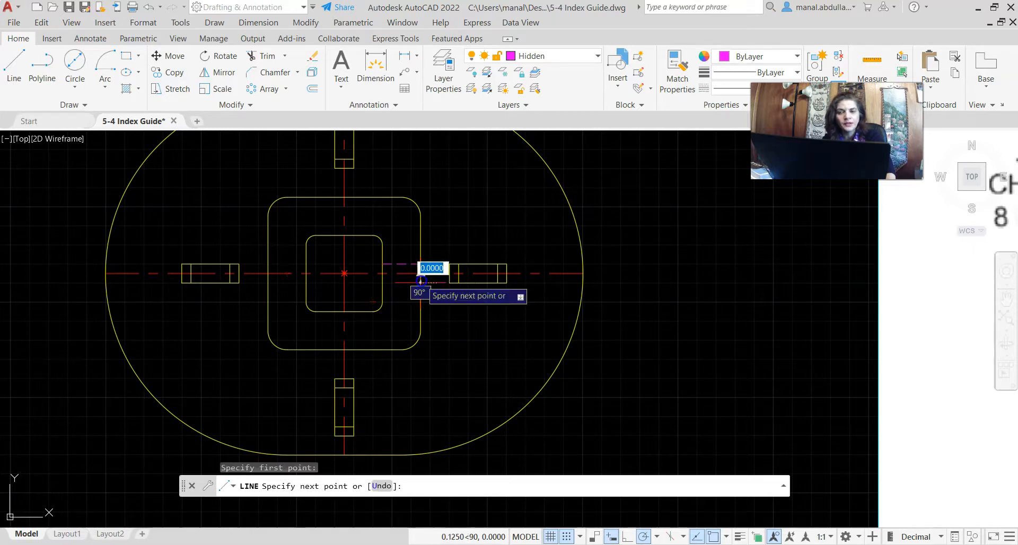
left_click(382, 283)
key("Return")
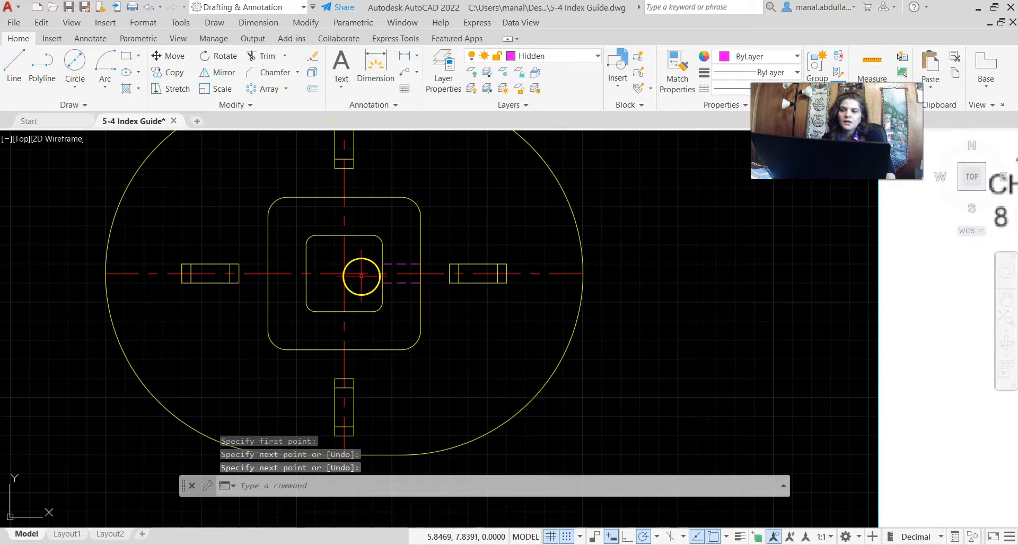
Polar-array the two hidden lines around the centerline intersection with 4 items over 360 degrees.
left_click(269, 88)
left_click(399, 265)
left_click(401, 283)
right_click(402, 311)
left_click(343, 274)
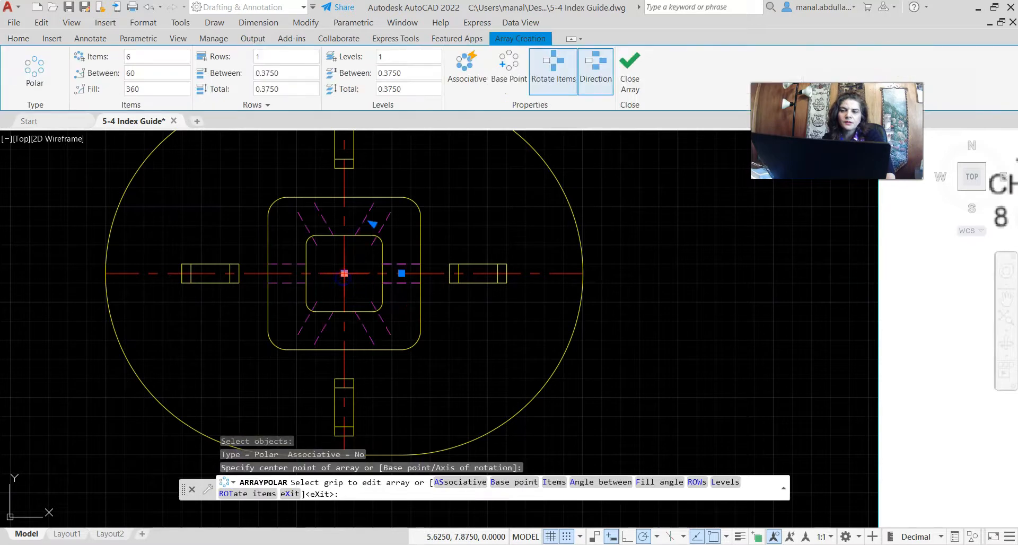
left_click(151, 58)
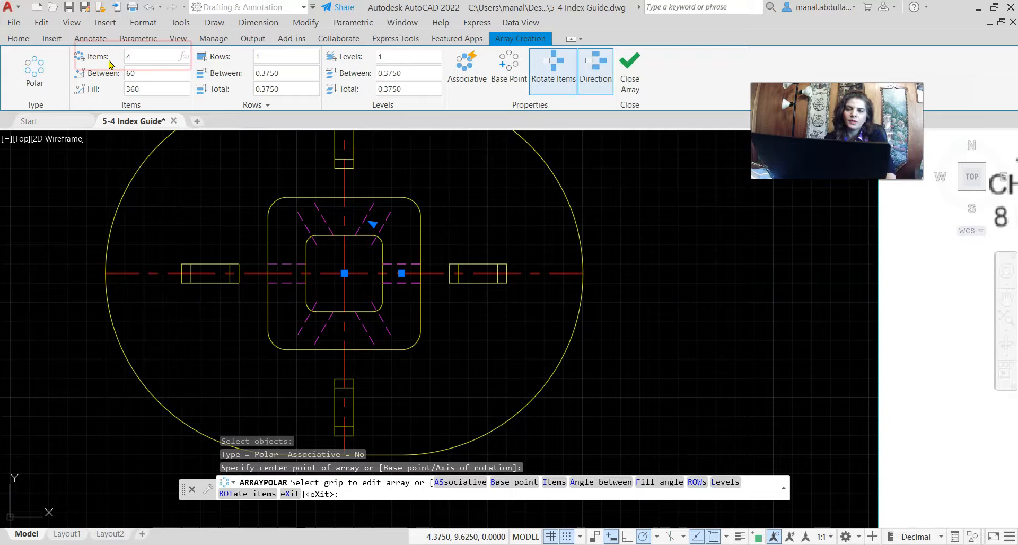
key("Return")
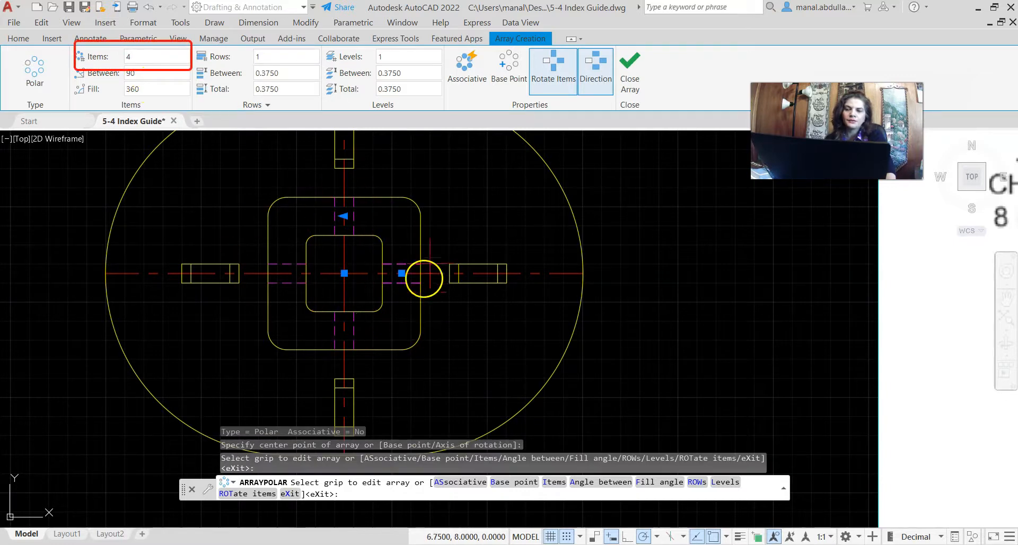
left_click(632, 79)
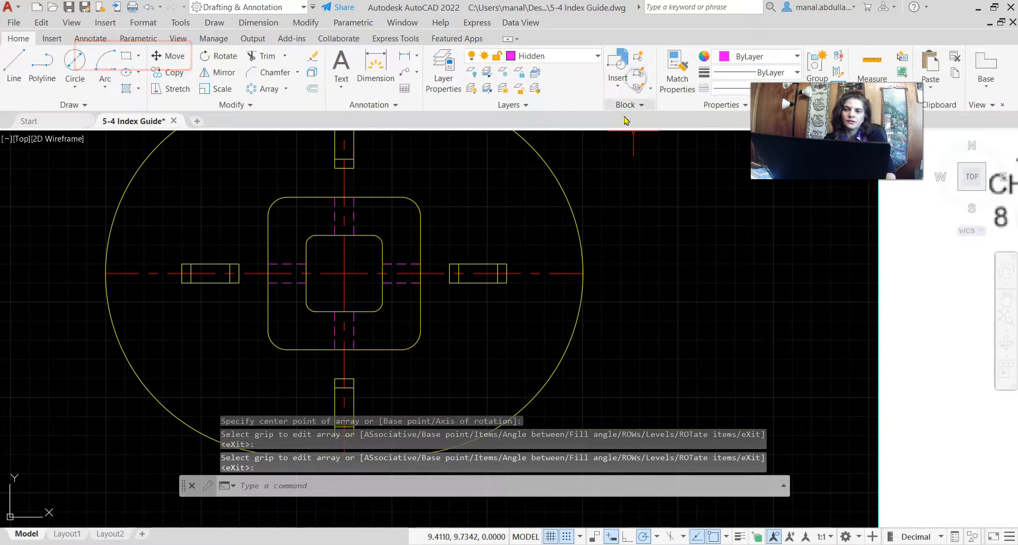
Draw a short vertical hidden line joining the midpoints of the two hidden lines on the right side of the inner square.
scroll(785, 369, "down", 4)
middle_click_drag(878, 370, 434, 348)
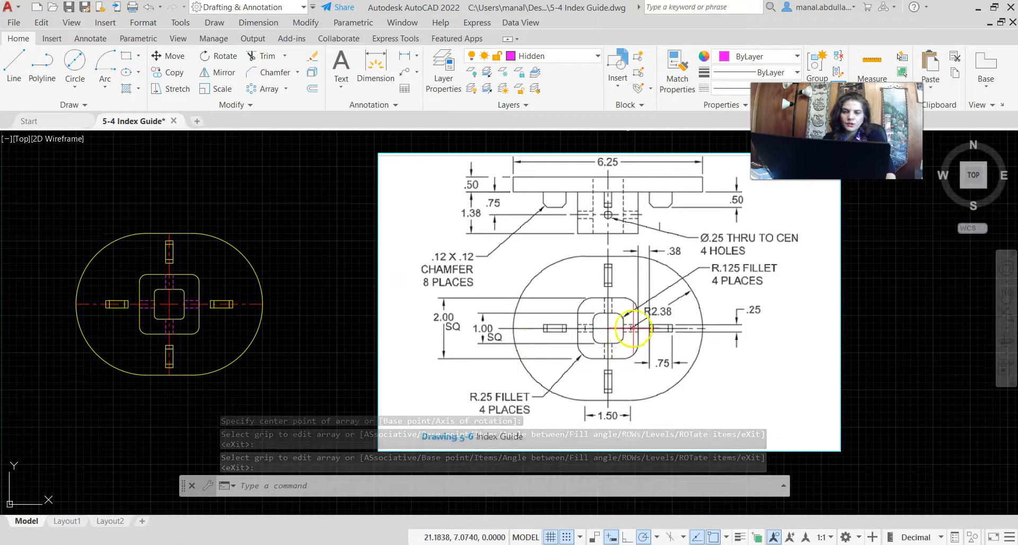
scroll(180, 337, "up", 2)
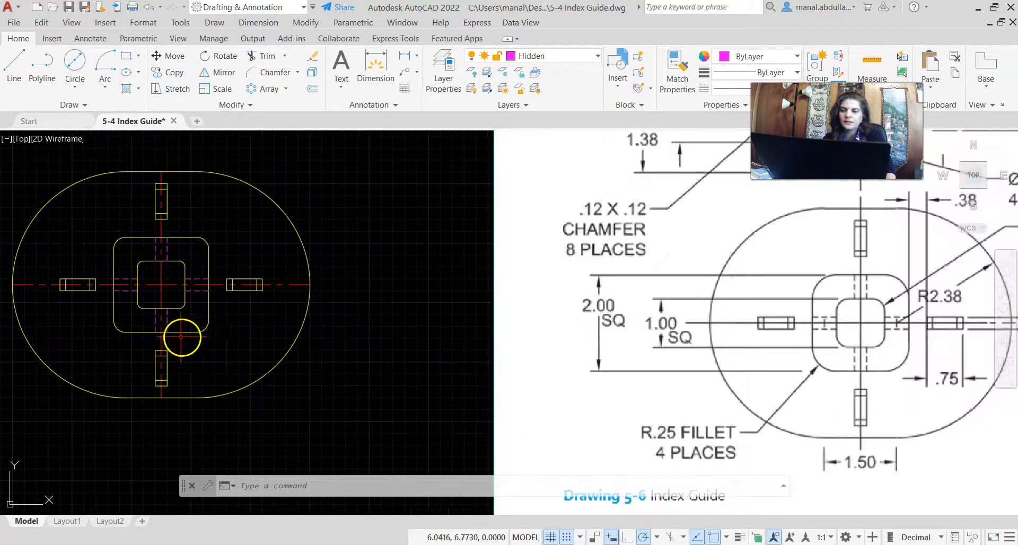
scroll(181, 338, "up", 2)
middle_click_drag(200, 336, 482, 382)
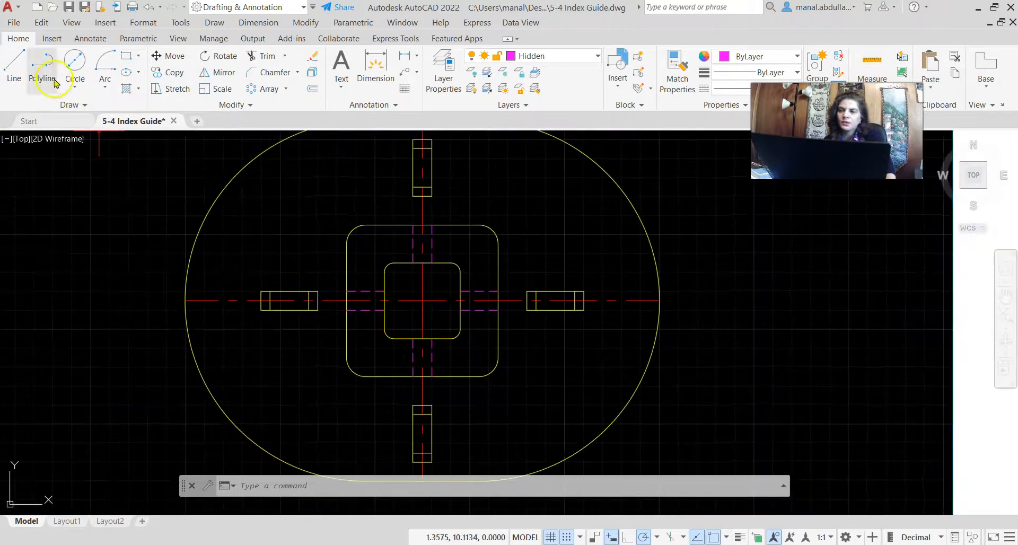
left_click(11, 68)
scroll(451, 342, "up", 2)
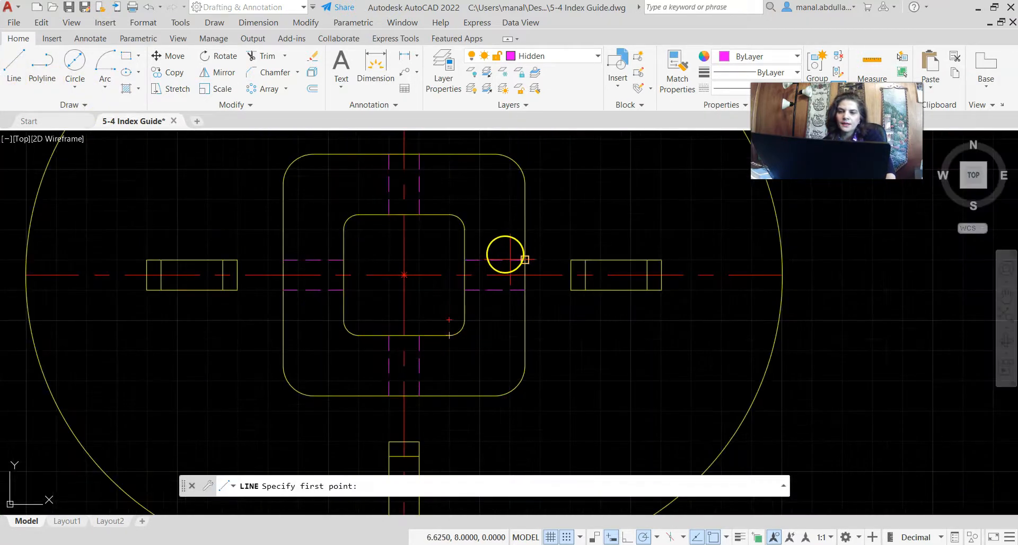
left_click(508, 257)
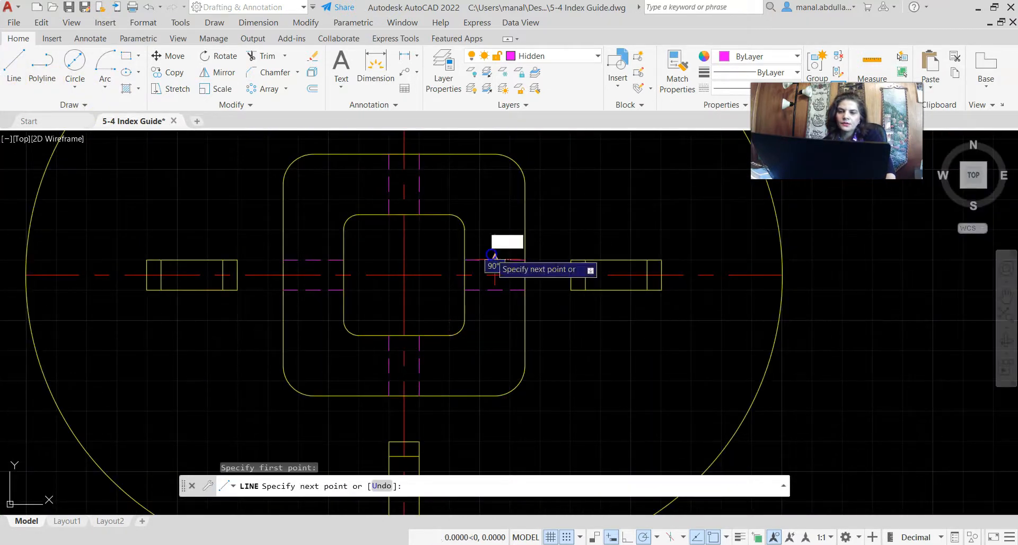
left_click(495, 290)
key("Return")
Draw a vertical hidden line between the midpoints of the hidden line pair on the left side of the inner square.
key("Return")
left_click(314, 260)
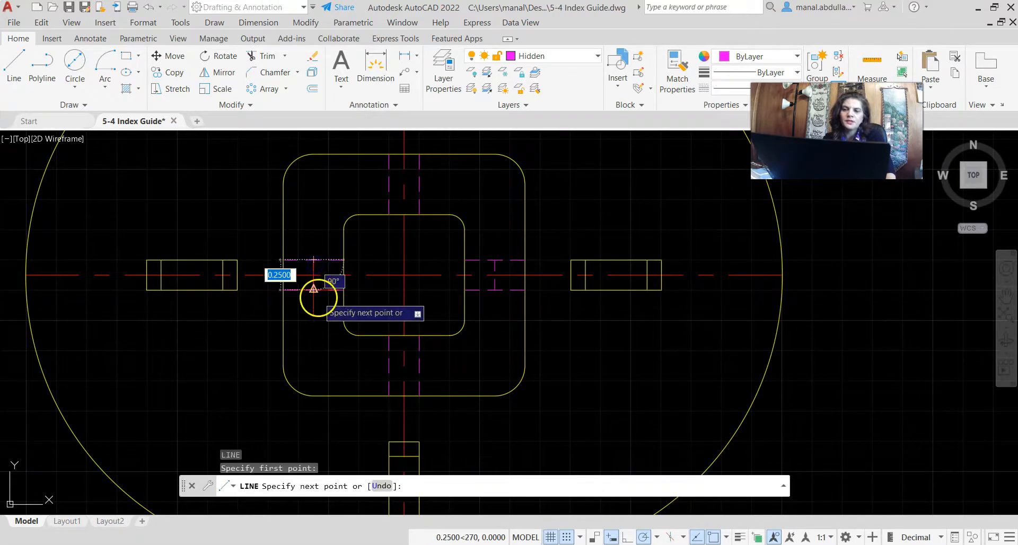
left_click(314, 290)
key("Return")
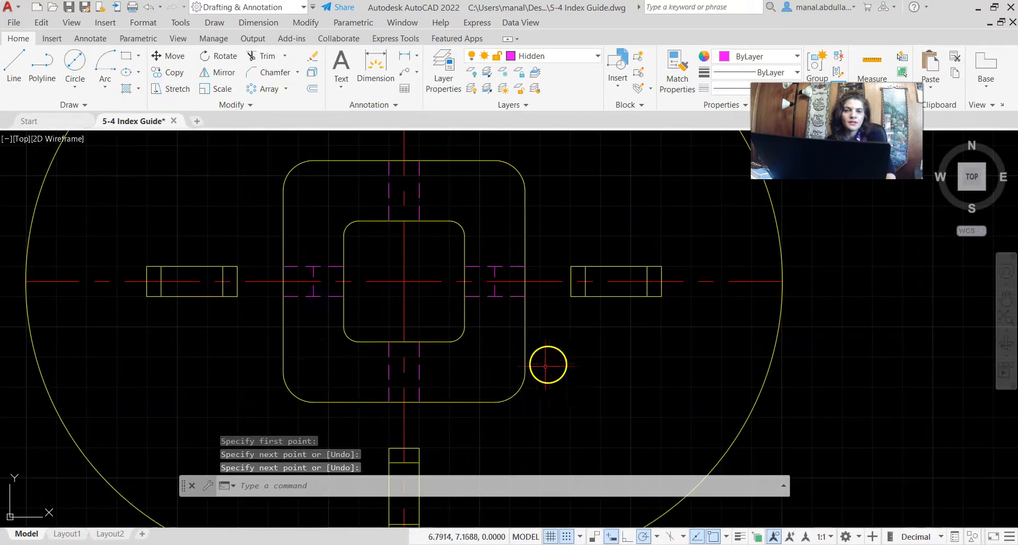
Make the Top view layer current.
scroll(554, 360, "down", 4)
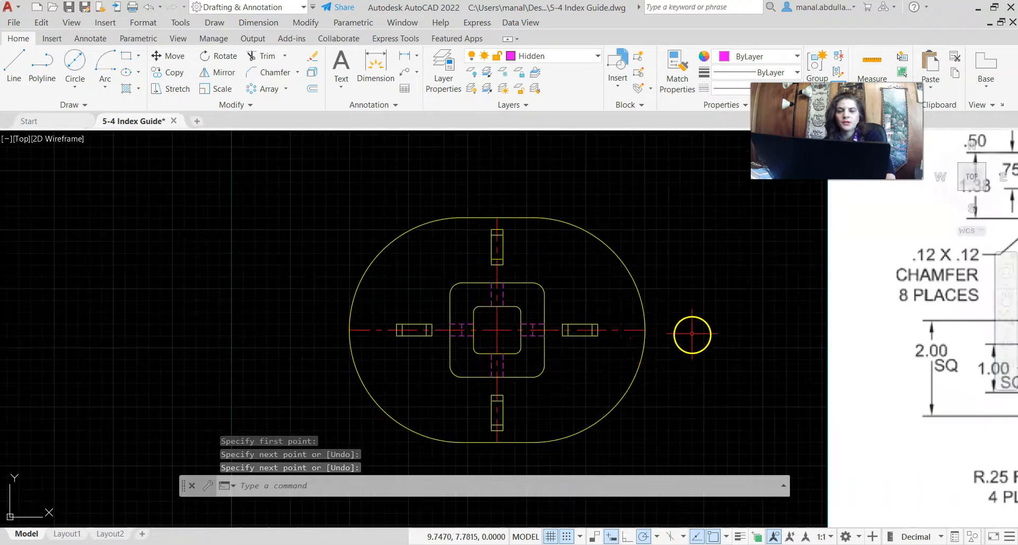
scroll(692, 334, "down", 2)
mouse_move(666, 304)
middle_mouse_down()
mouse_move(373, 360)
mouse_move(438, 337)
middle_mouse_up()
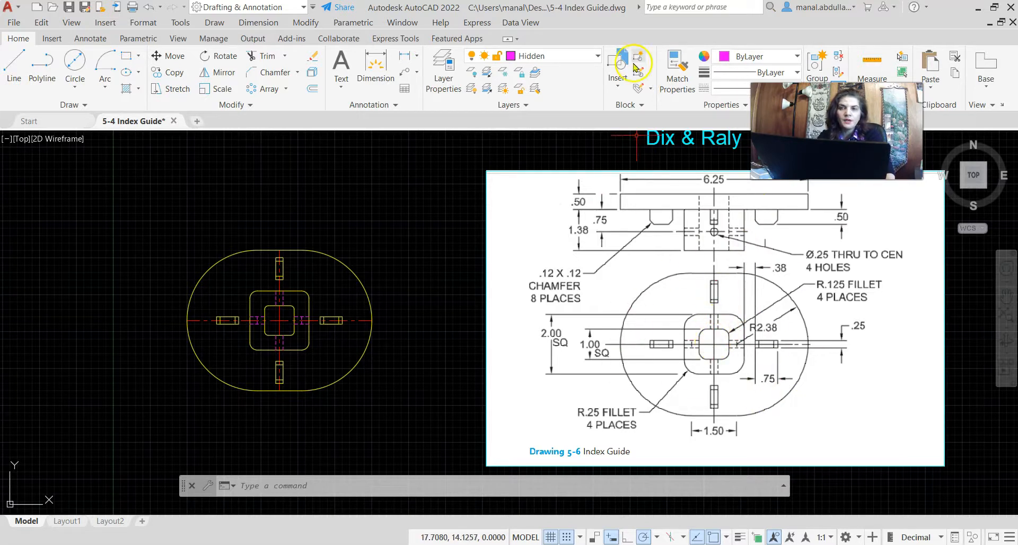
left_click(595, 61)
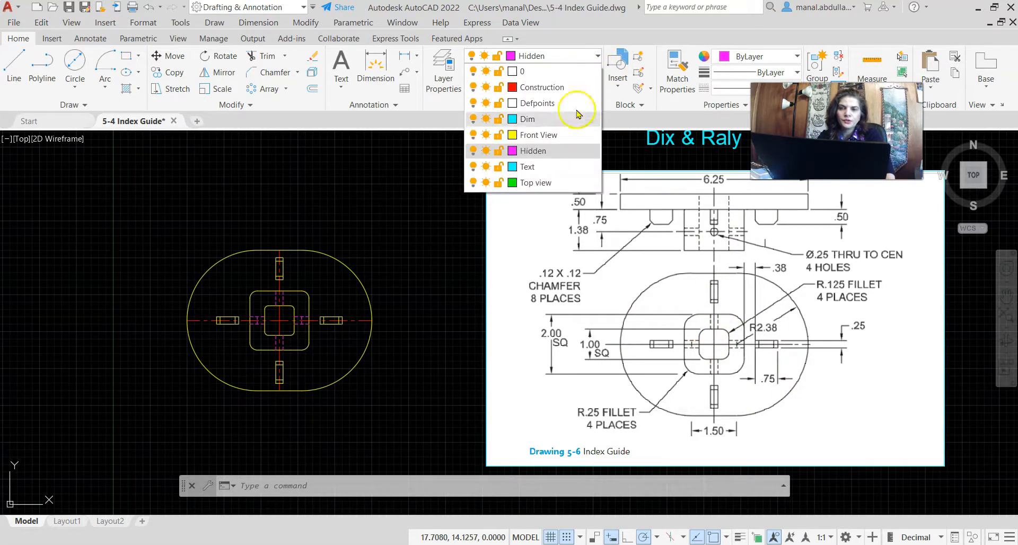
left_click(523, 183)
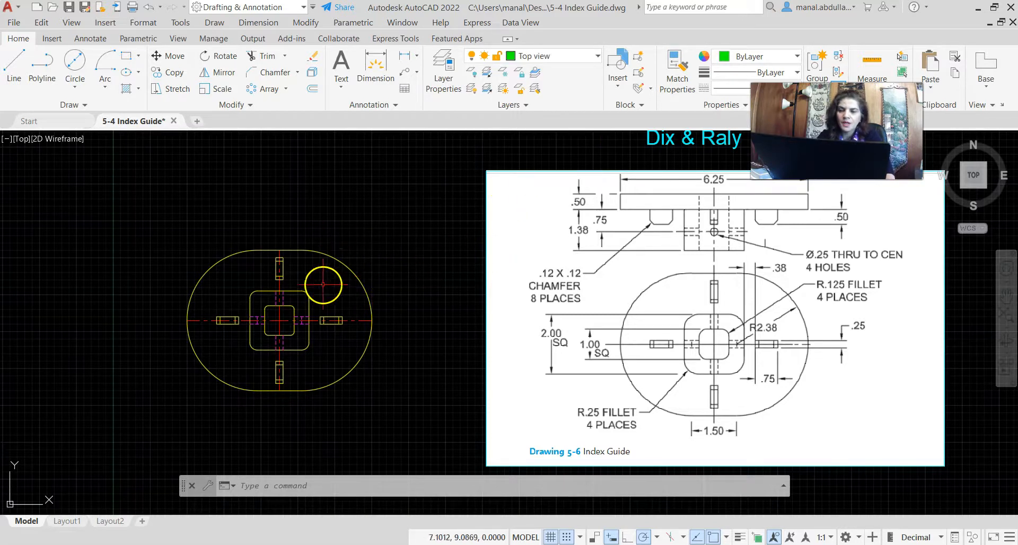
left_click(14, 67)
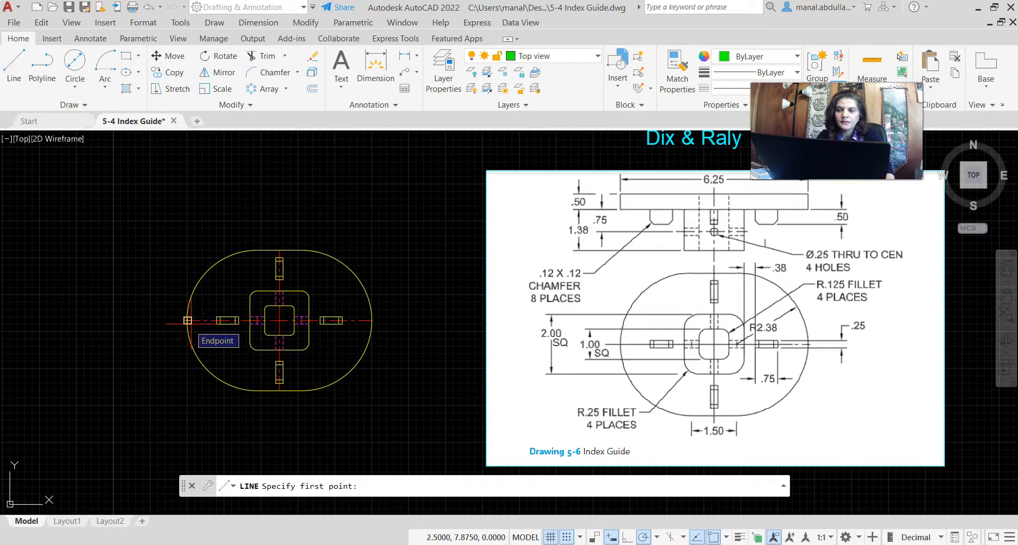
left_click(187, 320)
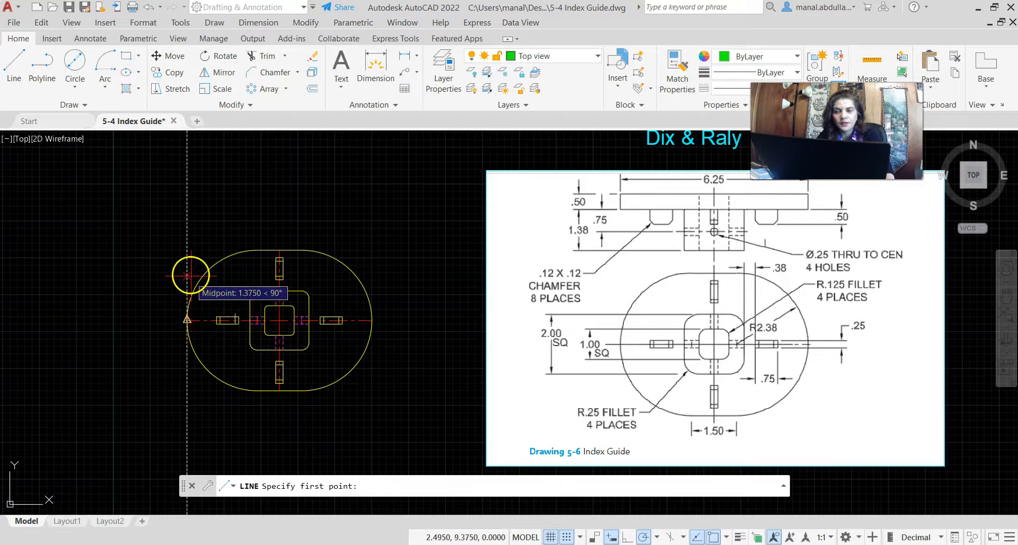
left_click(187, 168)
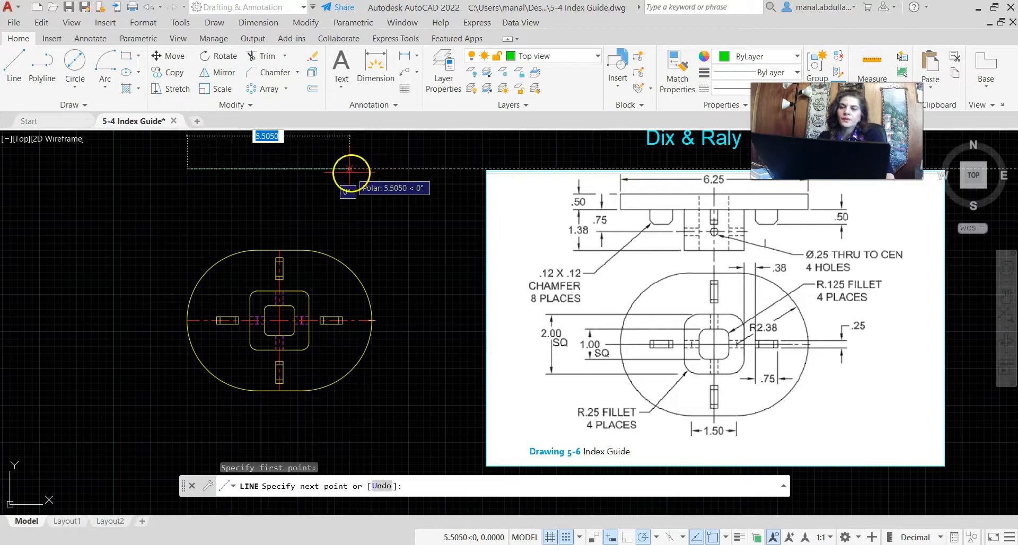
key("Escape")
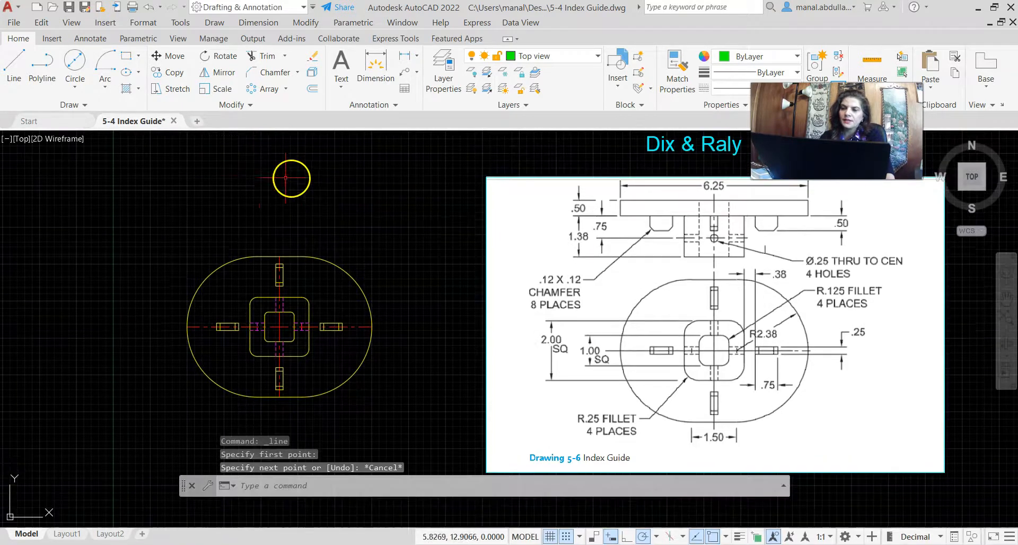
Turn off grid snap and polar tracking.
left_click(567, 536)
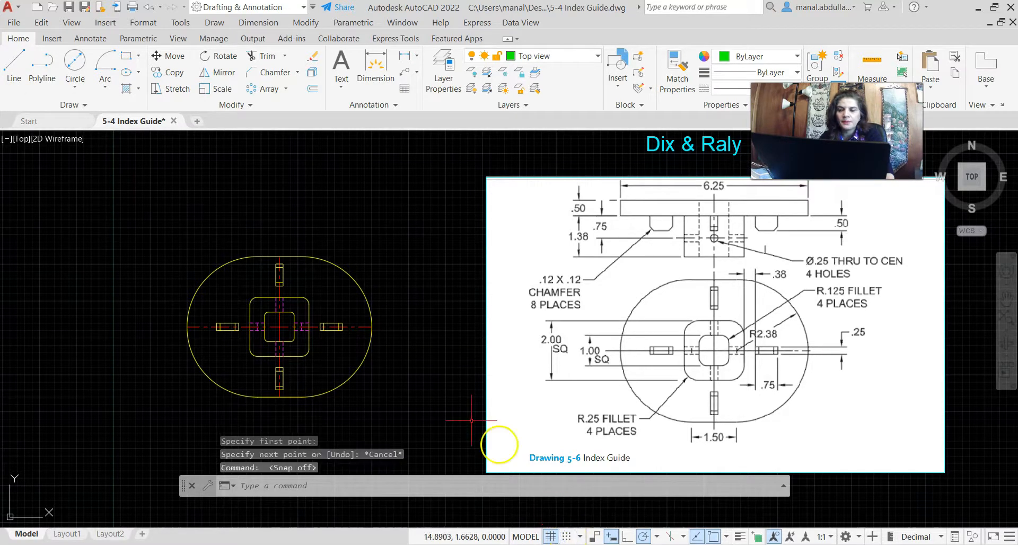
left_click(14, 65)
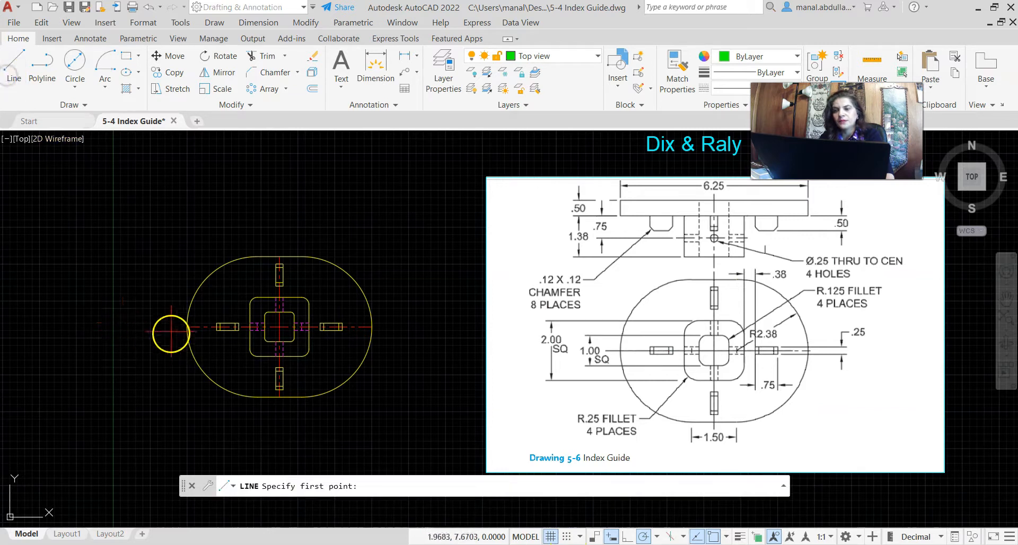
key("F10")
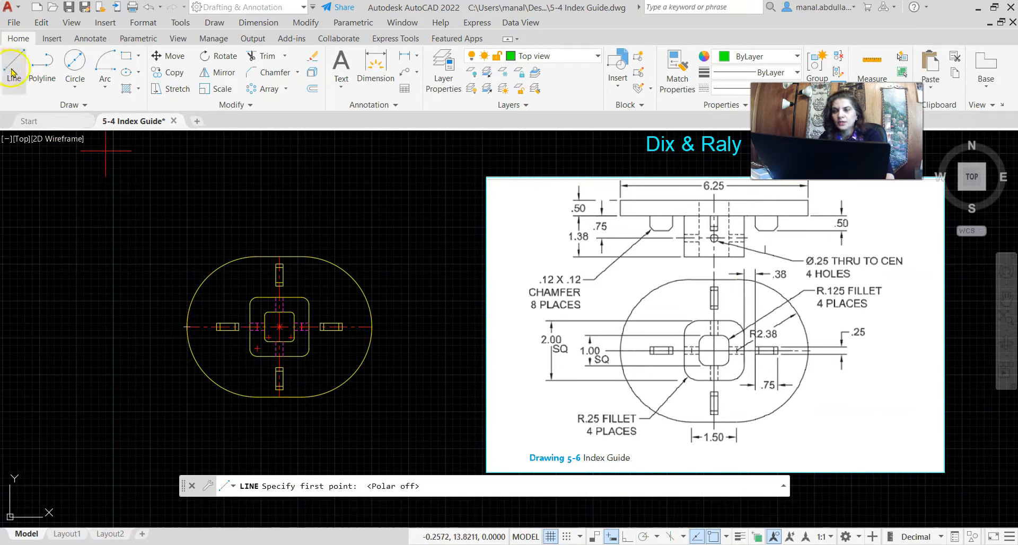
Draw a 6.25-long horizontal line above the finished view, starting directly above the left end of the outer outline.
left_click(13, 70)
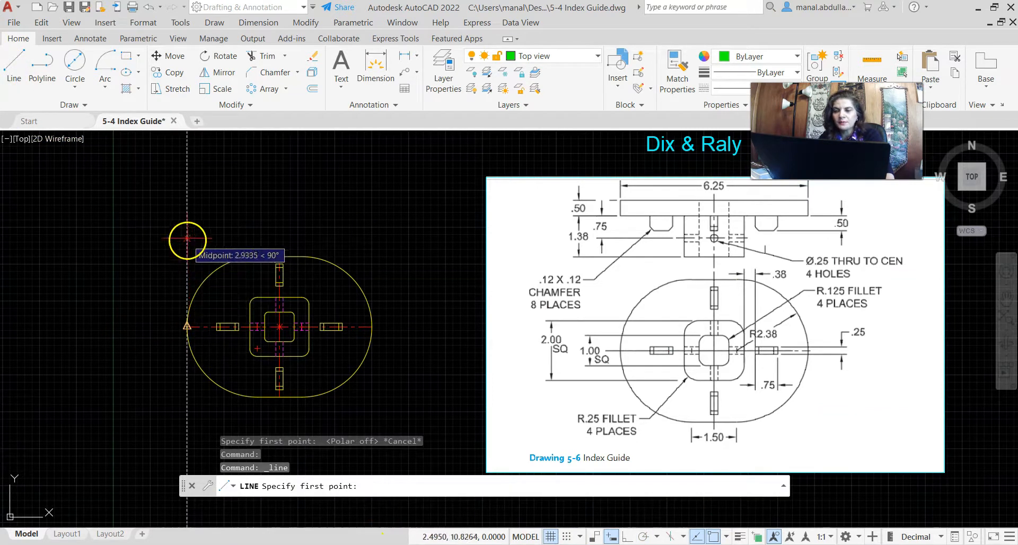
left_click(187, 198)
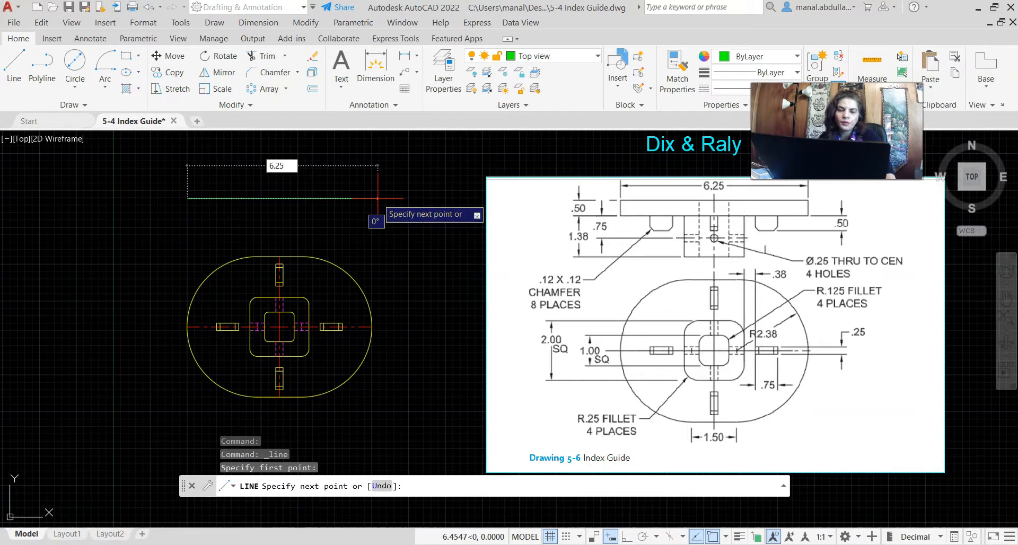
key("Return")
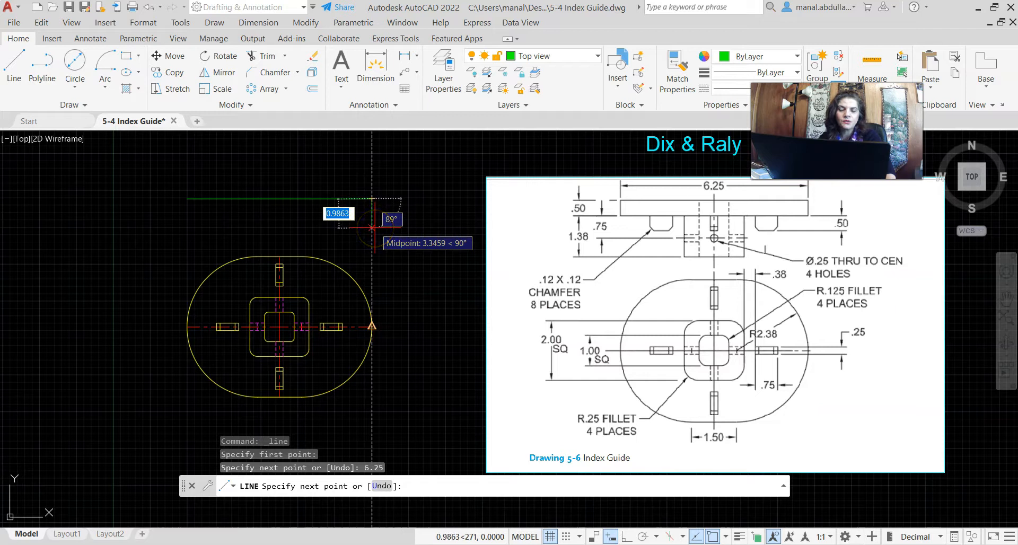
Complete the plate as a closed rectangle .5 high below the 6.25 line, with polar tracking turned on.
type(".5")
key("Return")
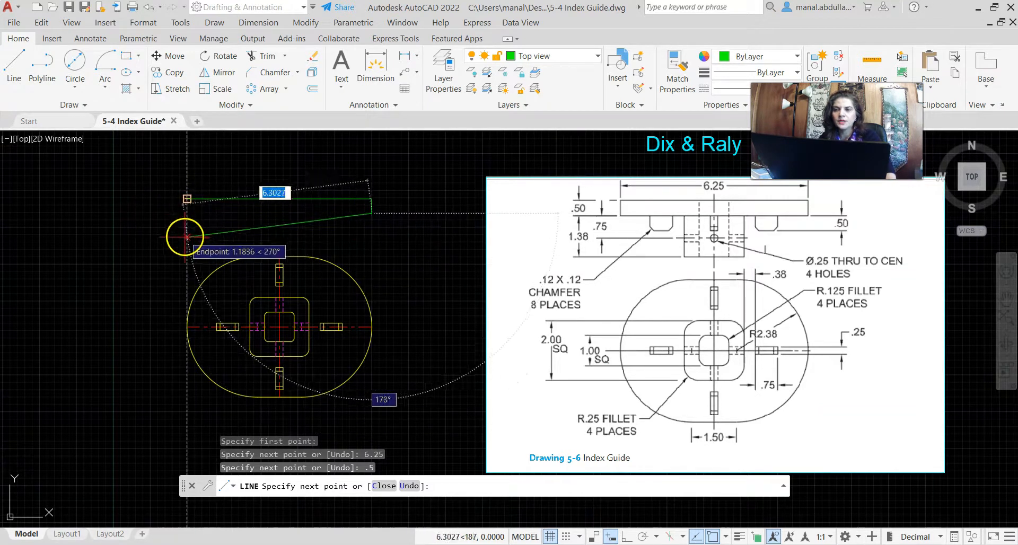
scroll(186, 236, "up", 4)
middle_click_drag(200, 217, 282, 393)
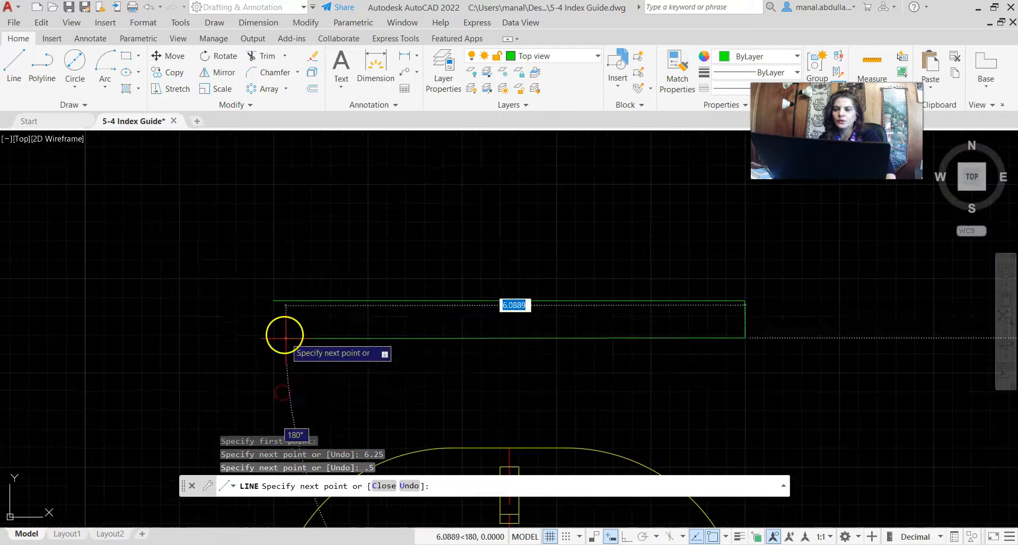
key("F10")
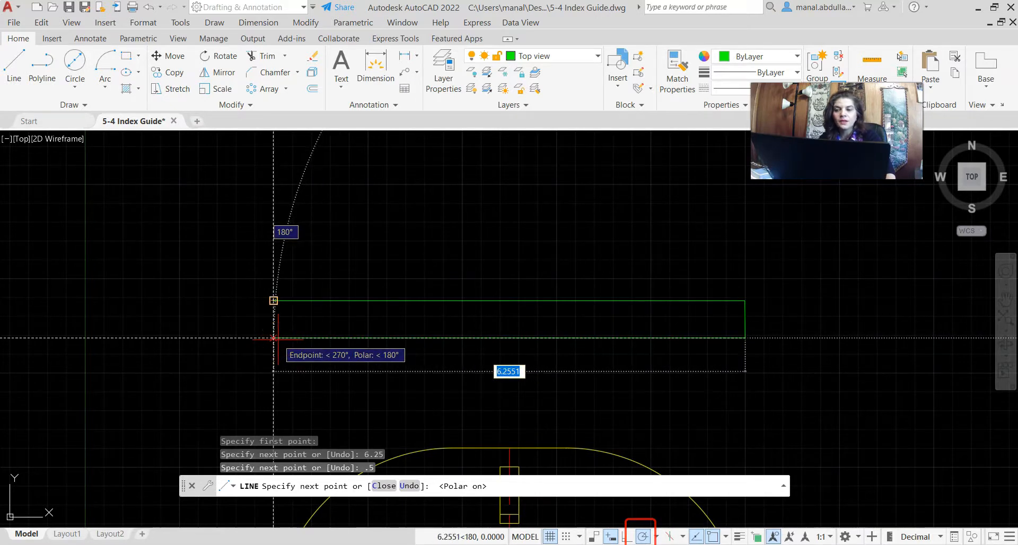
left_click(274, 338)
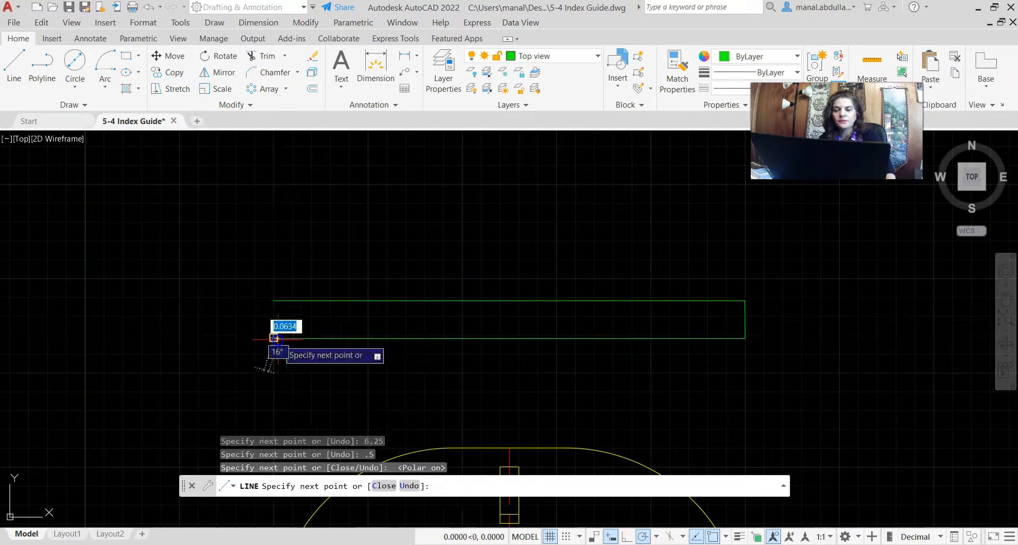
left_click(273, 301)
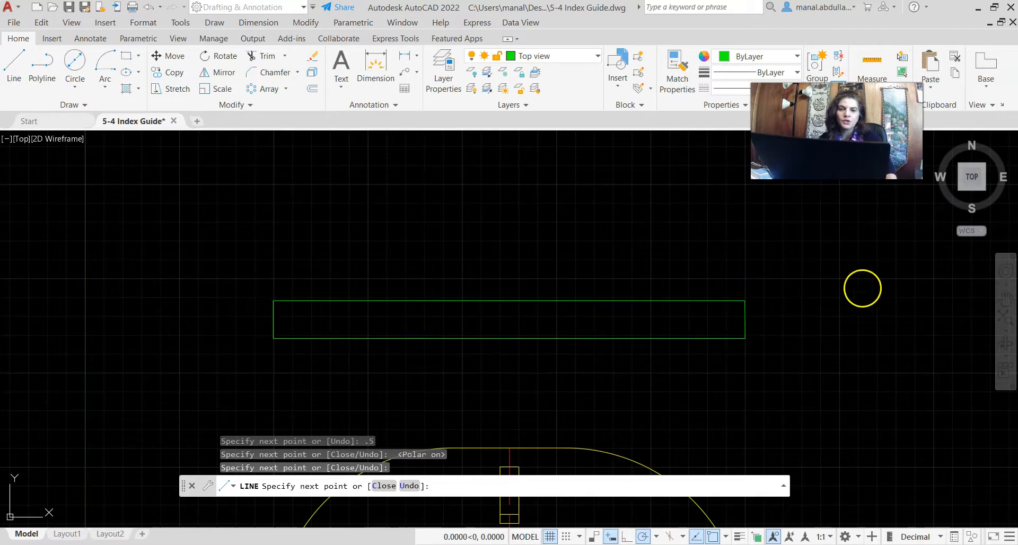
key("Return")
Draw a 1.38-long vertical line down from the plate's lower edge, aligned with the left side of the outer rounded square.
scroll(870, 382, "down", 3)
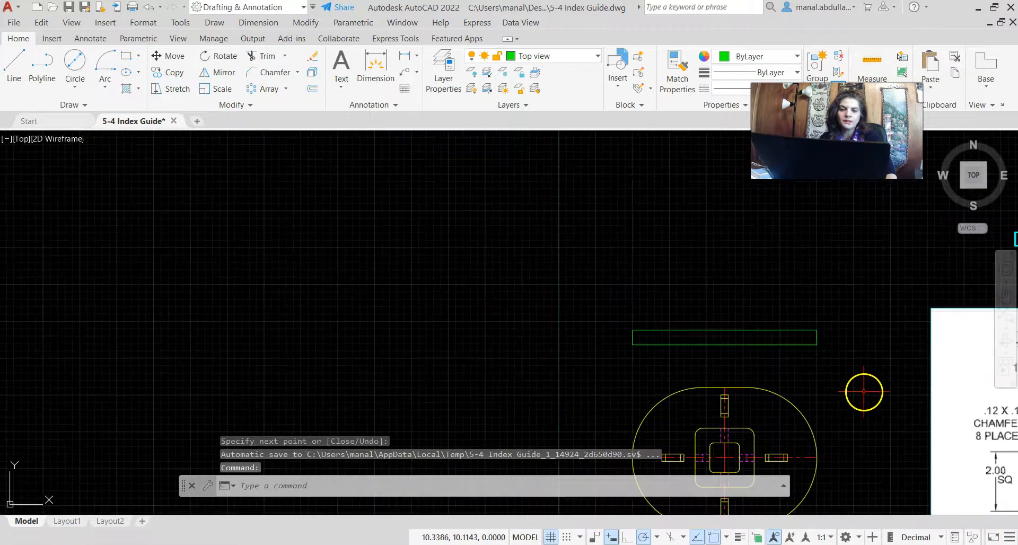
scroll(864, 392, "down", 2)
mouse_move(868, 392)
middle_mouse_down()
mouse_move(479, 279)
mouse_move(388, 286)
middle_mouse_up()
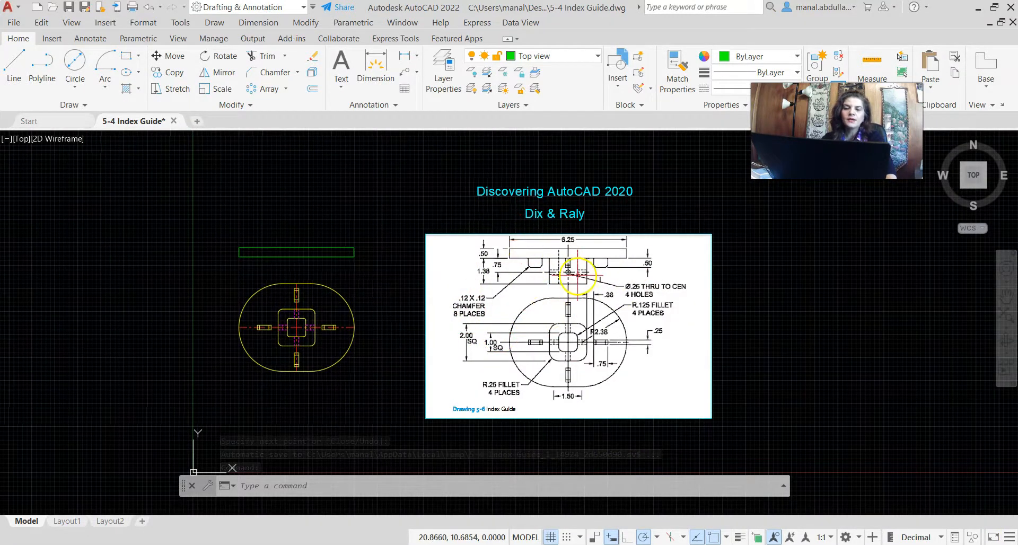
scroll(577, 274, "up", 2)
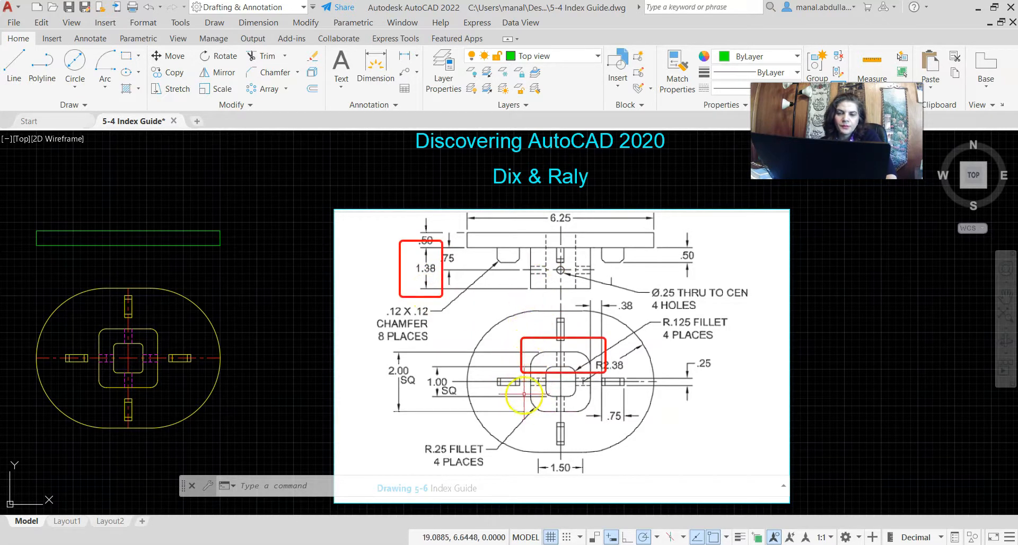
left_click(16, 73)
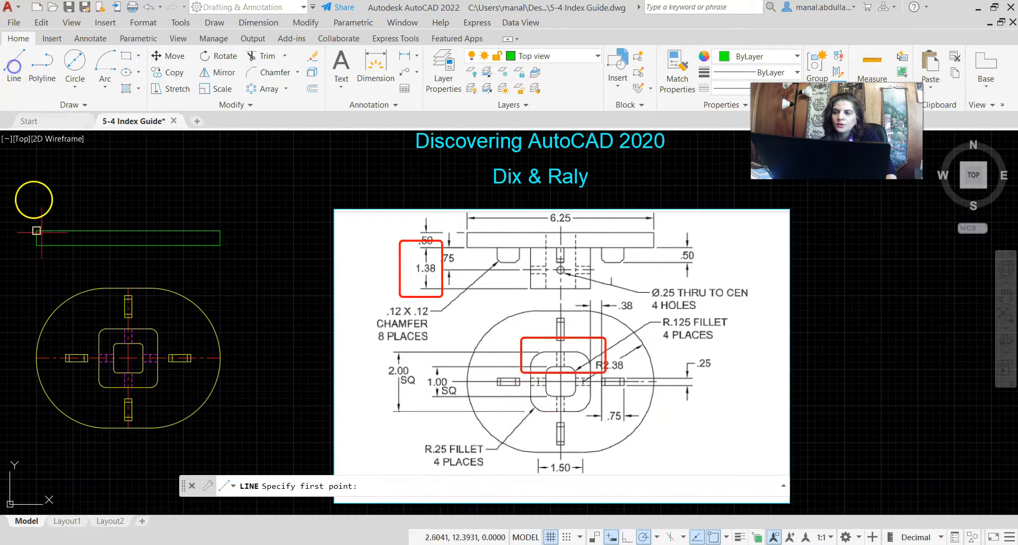
left_click(15, 69)
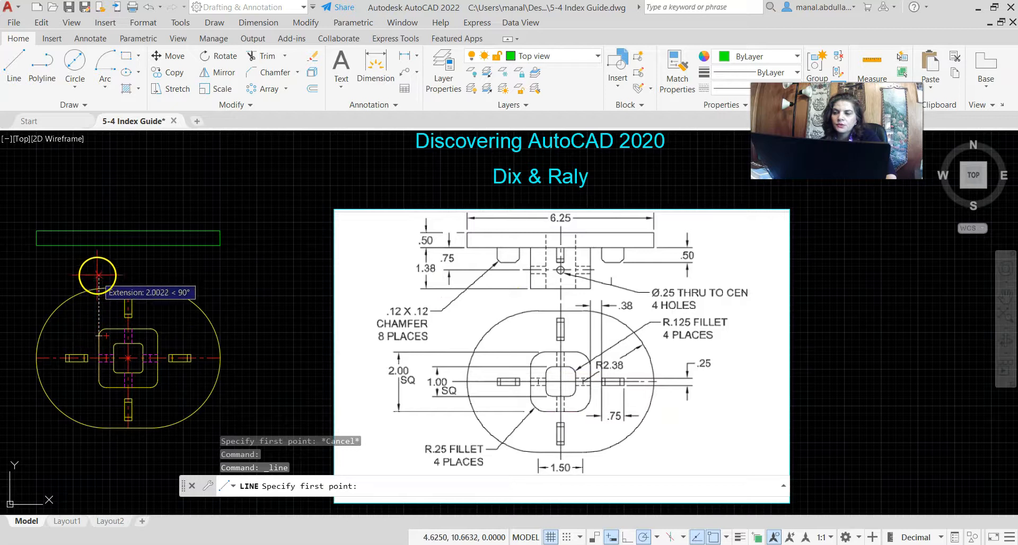
left_click(99, 245)
middle_click_drag(99, 255, 412, 241)
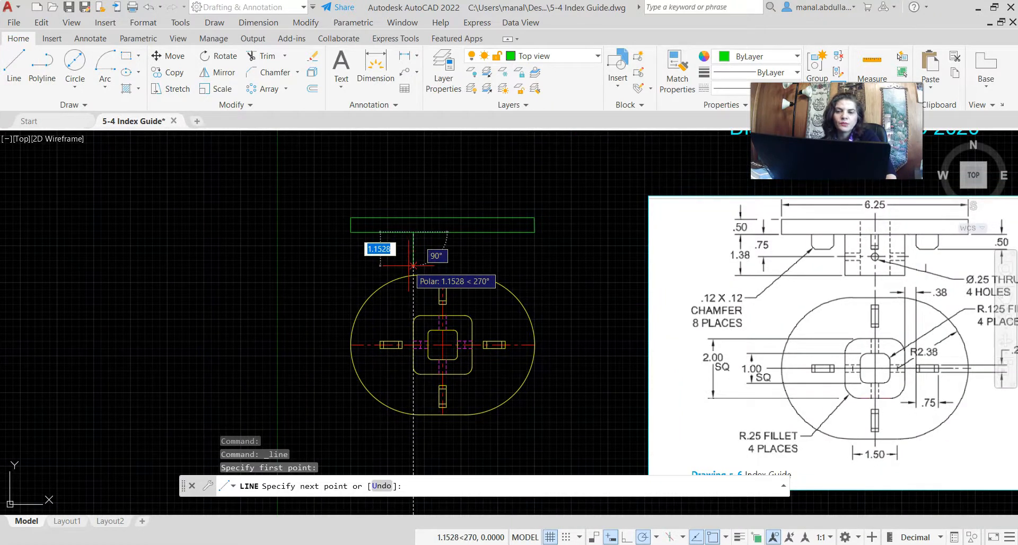
type("1")
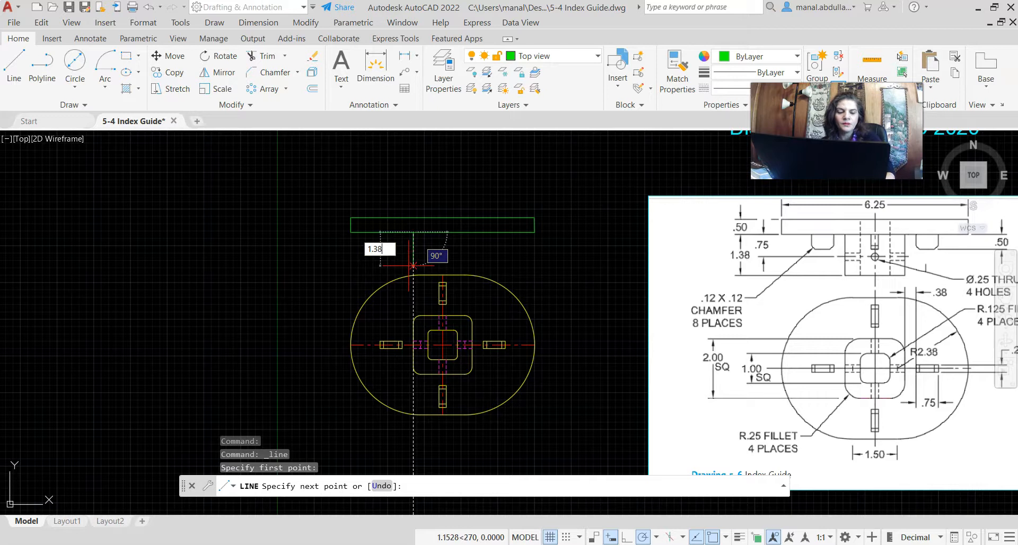
key("Return")
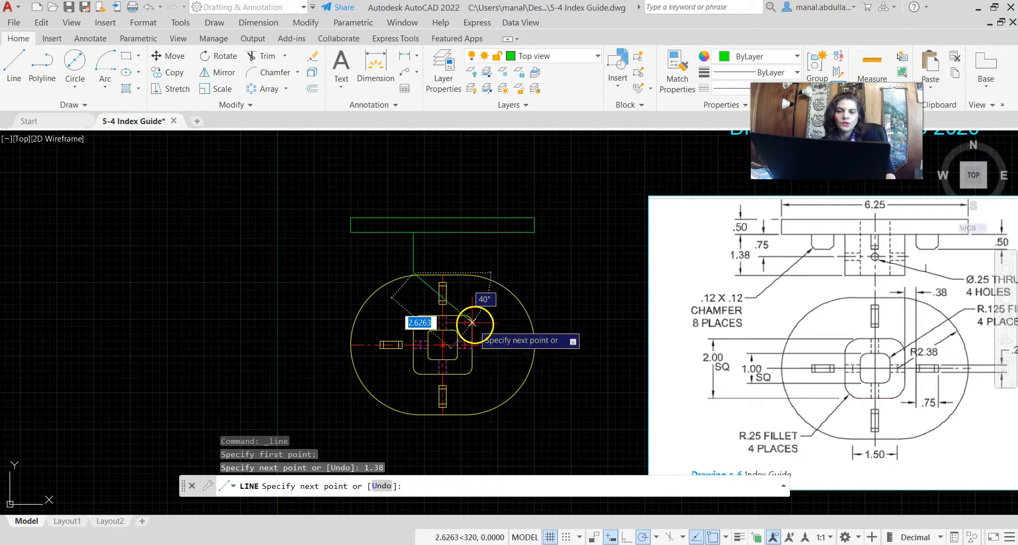
Close the block under the plate with a horizontal bottom line and a vertical line aligned with the outer square's right side.
left_click(472, 273)
left_click(472, 233)
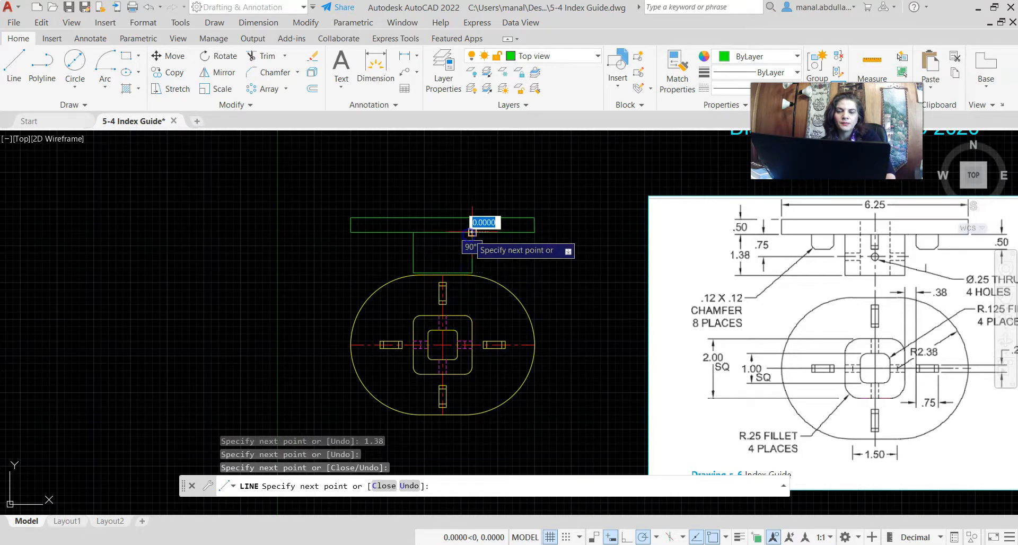
key("Return")
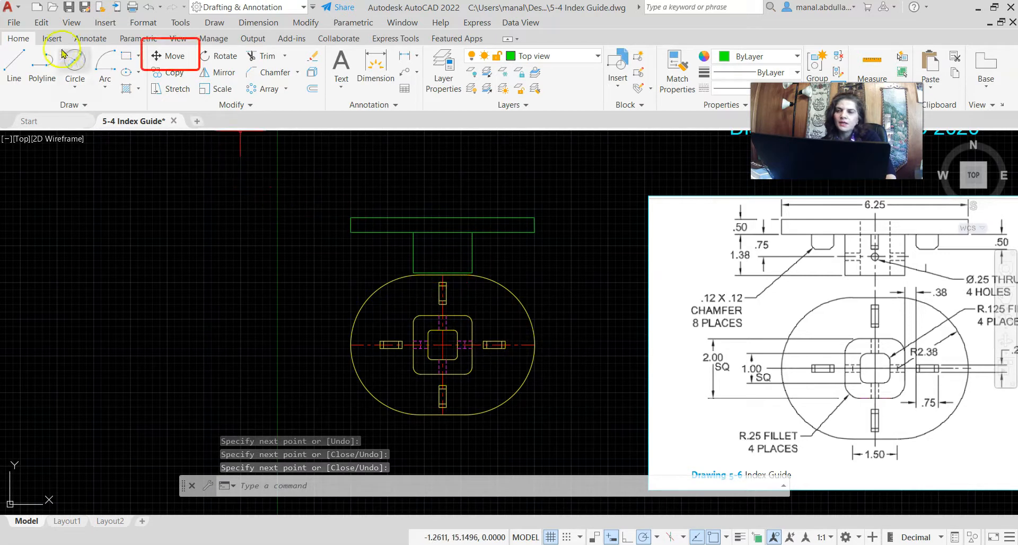
Move the plate and block outline straight up 1.38, using the midpoint of the block's bottom edge as base point.
left_click(167, 56)
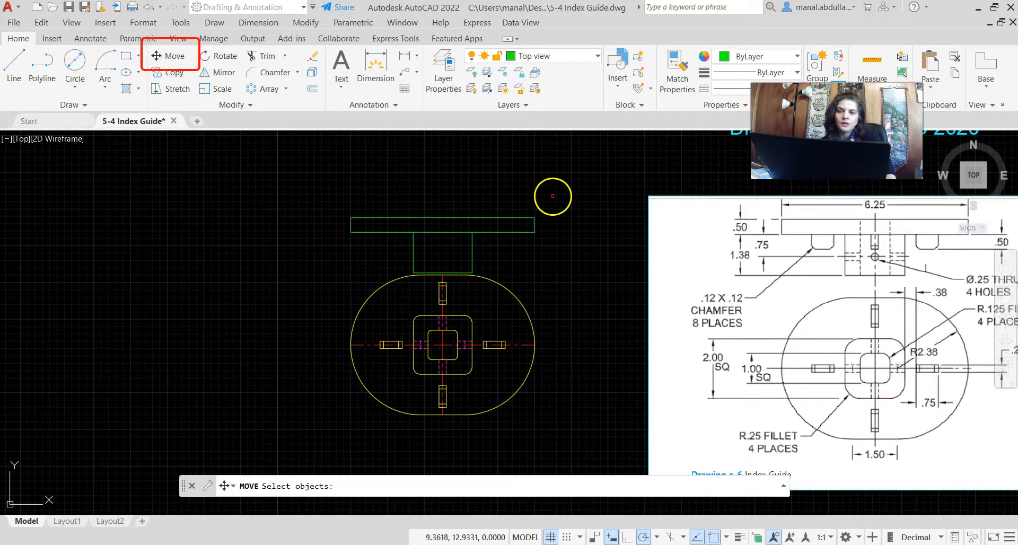
left_click(553, 196)
left_click(375, 262)
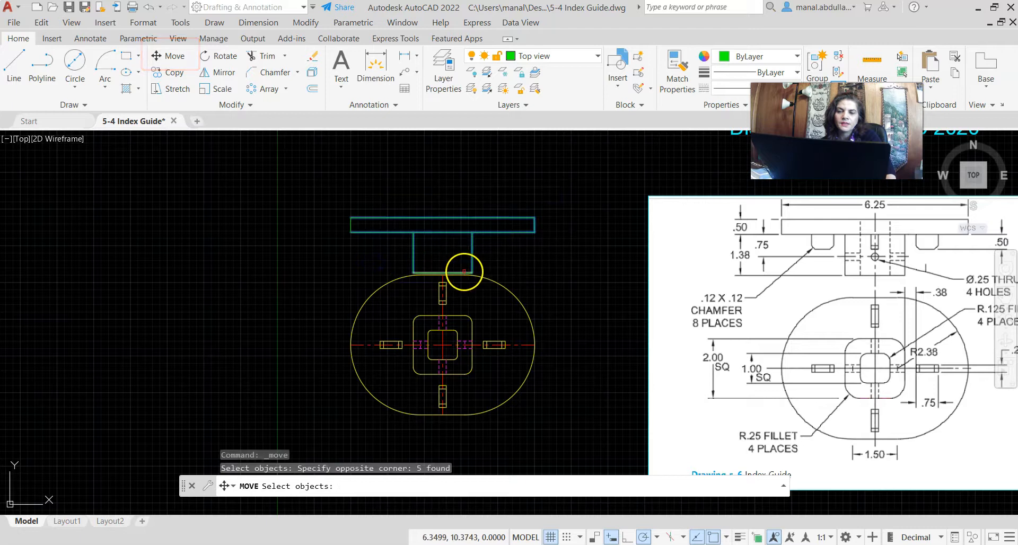
left_click(464, 272)
left_click(353, 230)
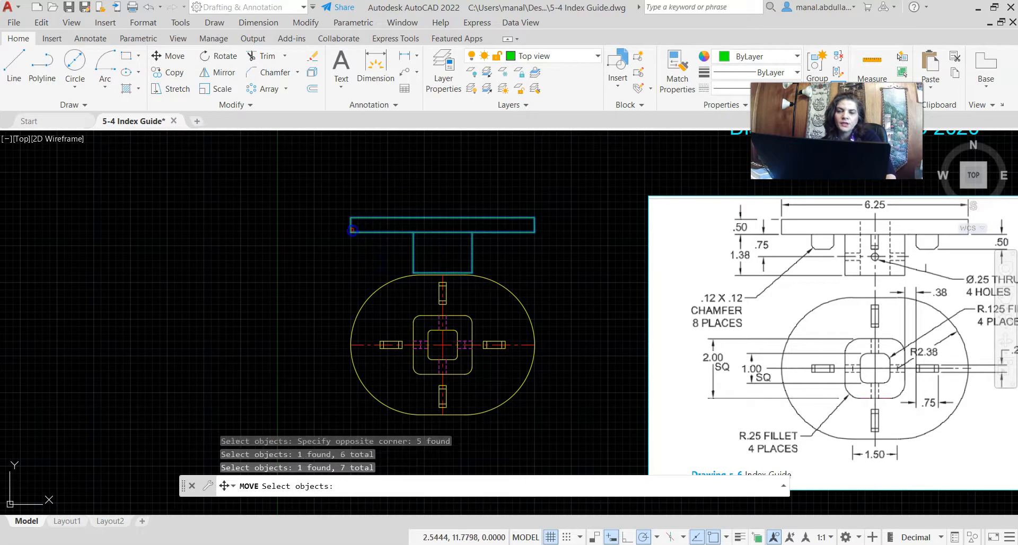
right_click(361, 272)
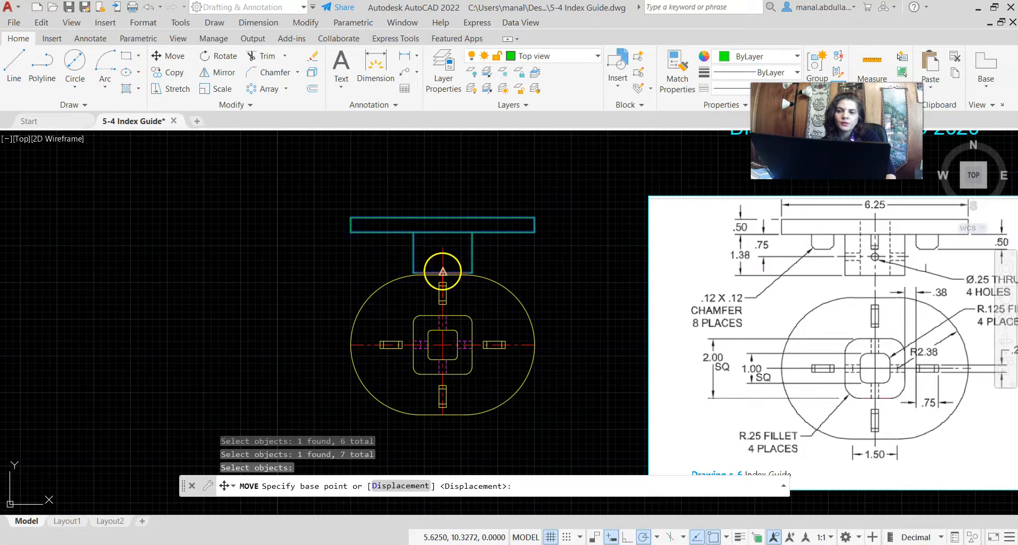
left_click(443, 272)
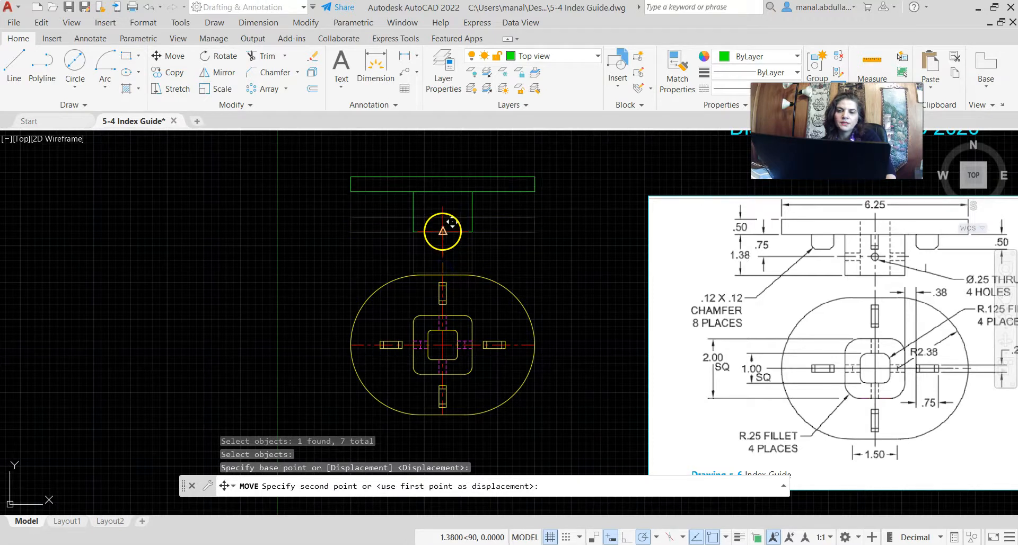
left_click(443, 232)
Make the Hidden layer current.
scroll(562, 302, "down", 2)
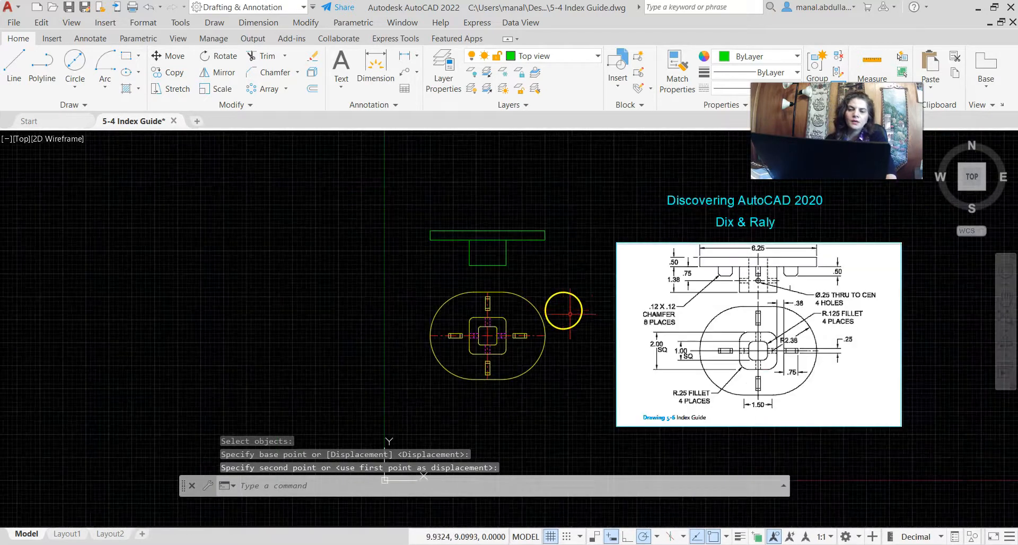
middle_click_drag(587, 319, 466, 321)
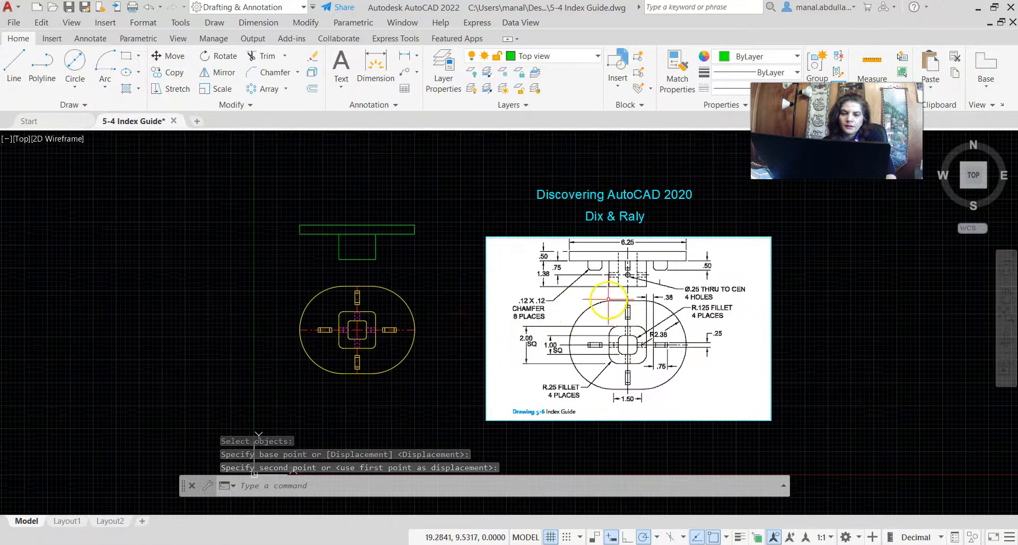
scroll(612, 303, "up", 2)
scroll(640, 260, "up", 2)
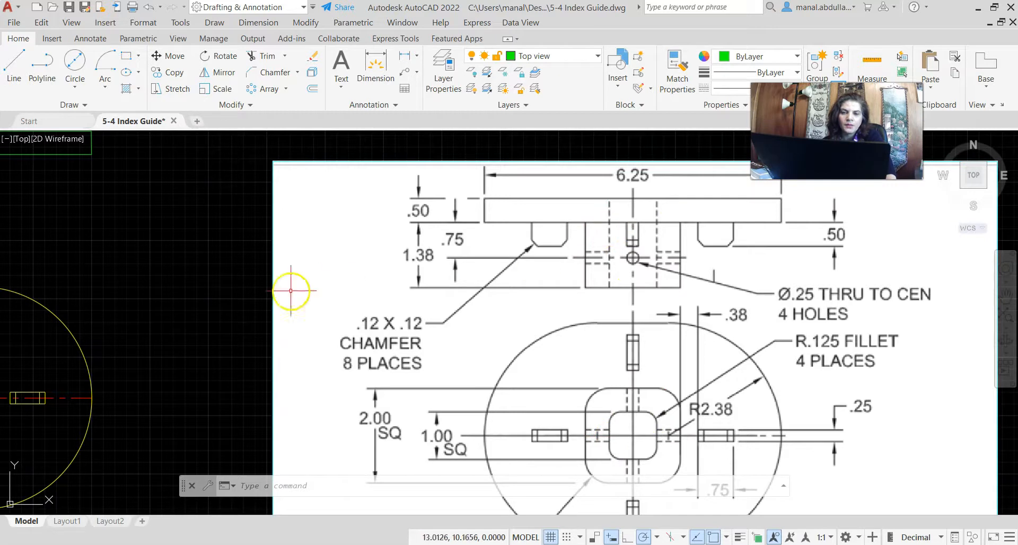
scroll(159, 239, "down", 2)
scroll(209, 241, "up", 3)
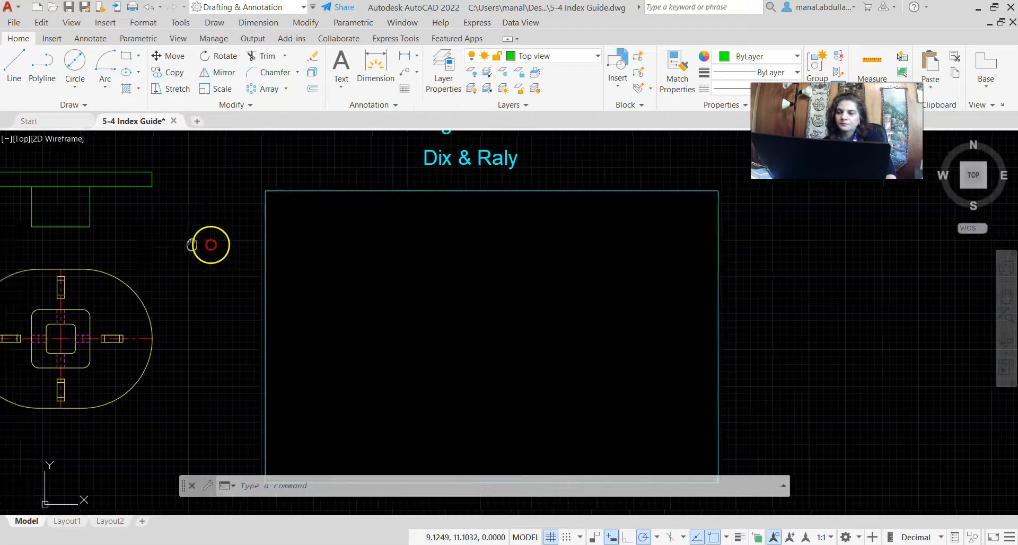
middle_click_drag(209, 241, 455, 258)
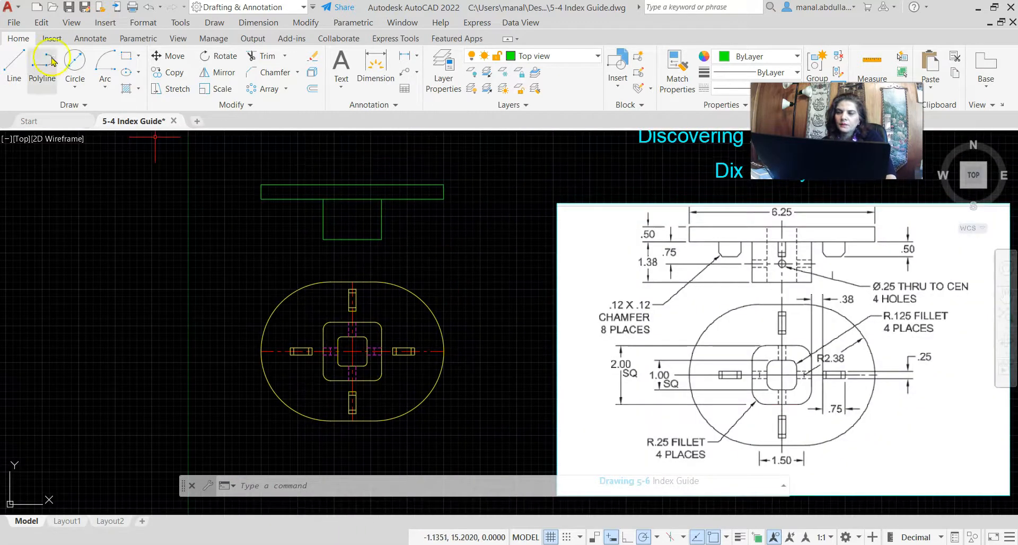
left_click(566, 57)
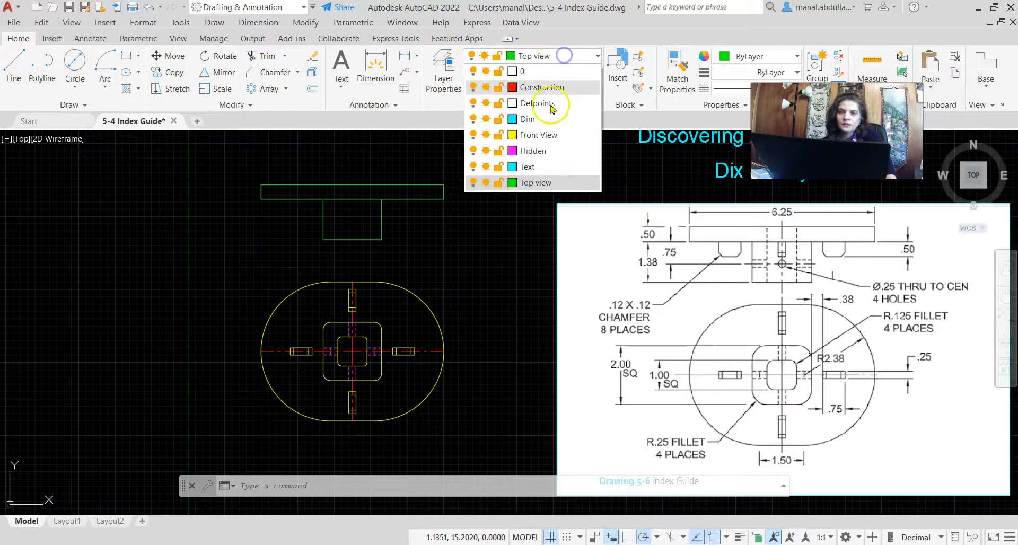
left_click(531, 149)
Draw two vertical hidden lines from the block's bottom edge to the plate's underside, aligned with the inner square's left and right sides.
left_click(16, 69)
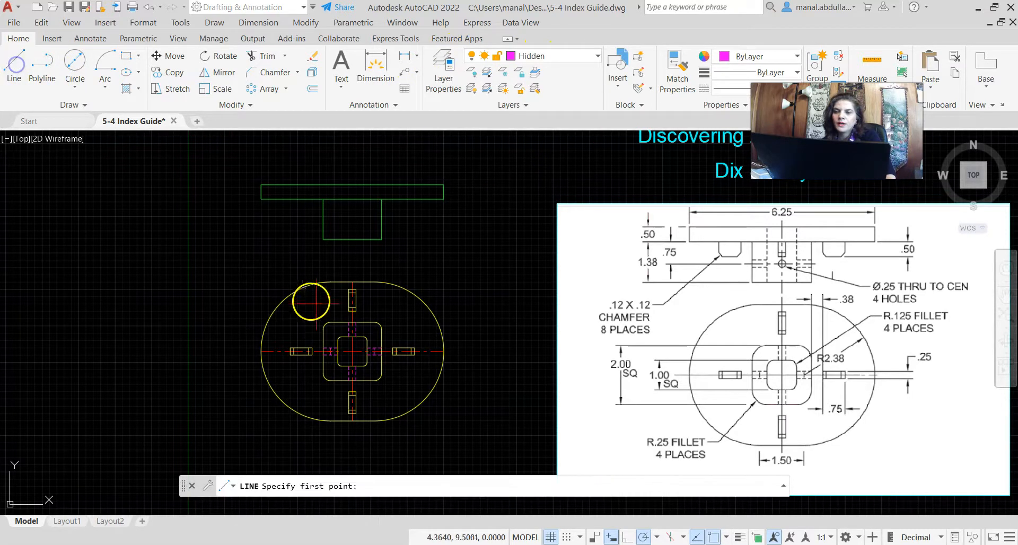
left_click(338, 239)
left_click(338, 199)
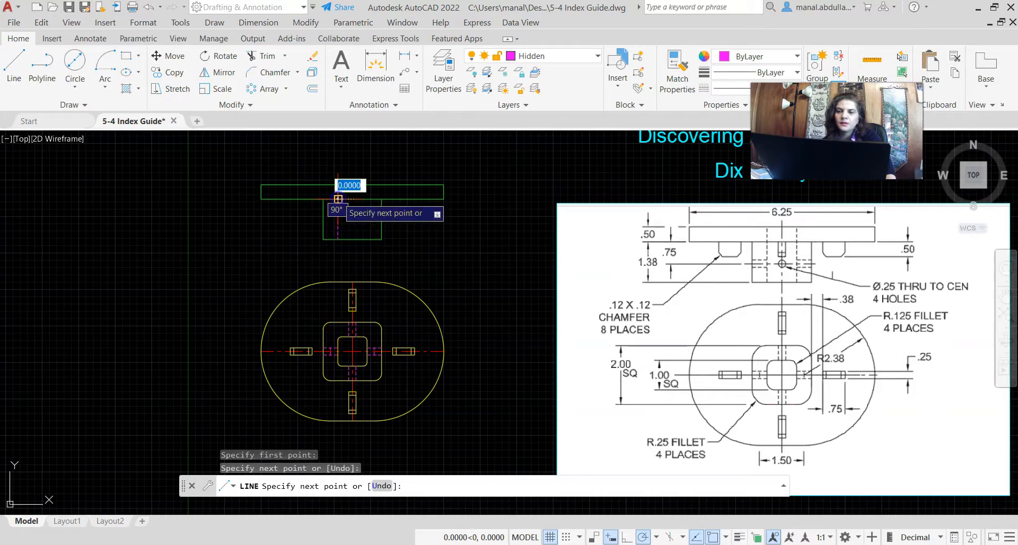
key("Return")
key("Return")
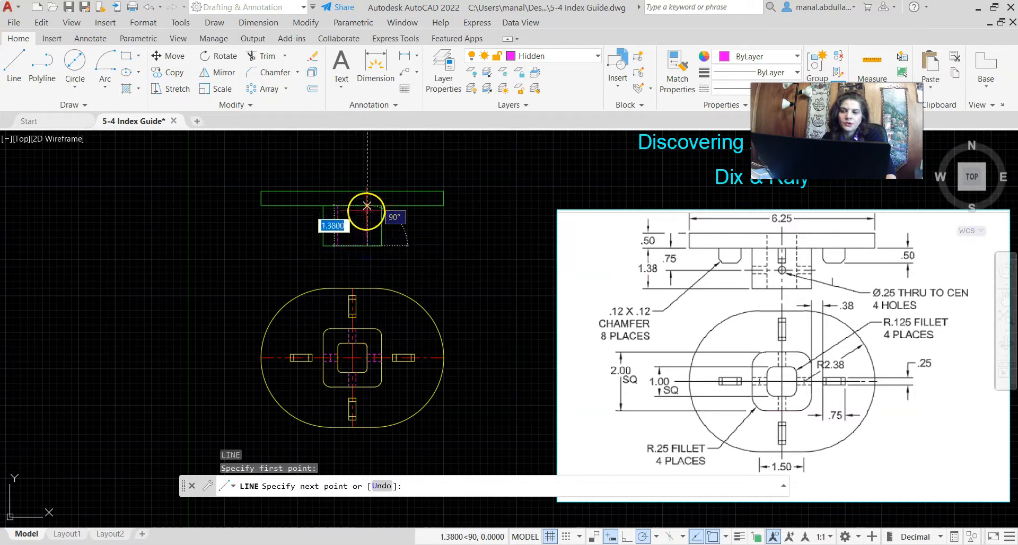
left_click(367, 206)
key("Return")
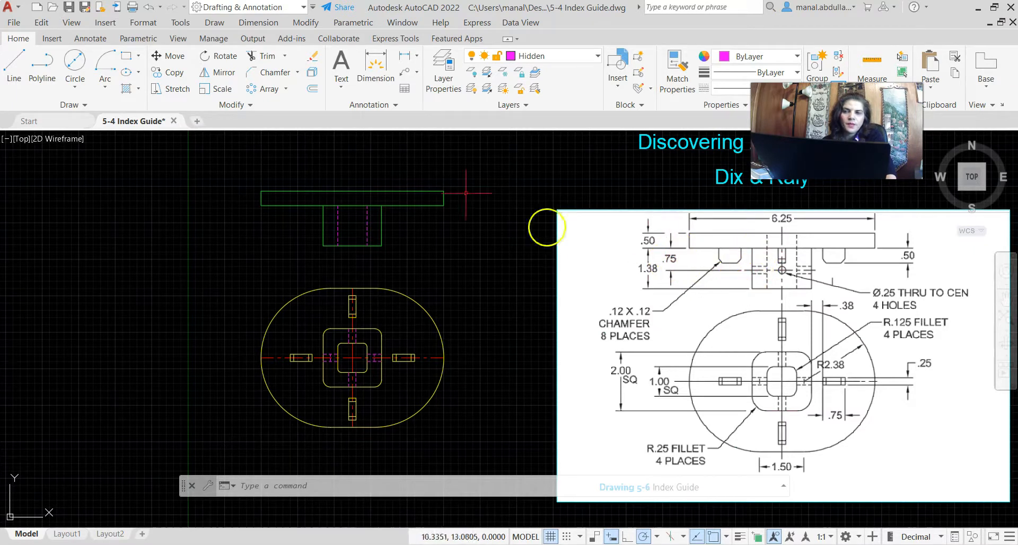
Offset the plate's bottom edge downward by 0.75 to locate the hole axis across the block.
left_click(314, 89)
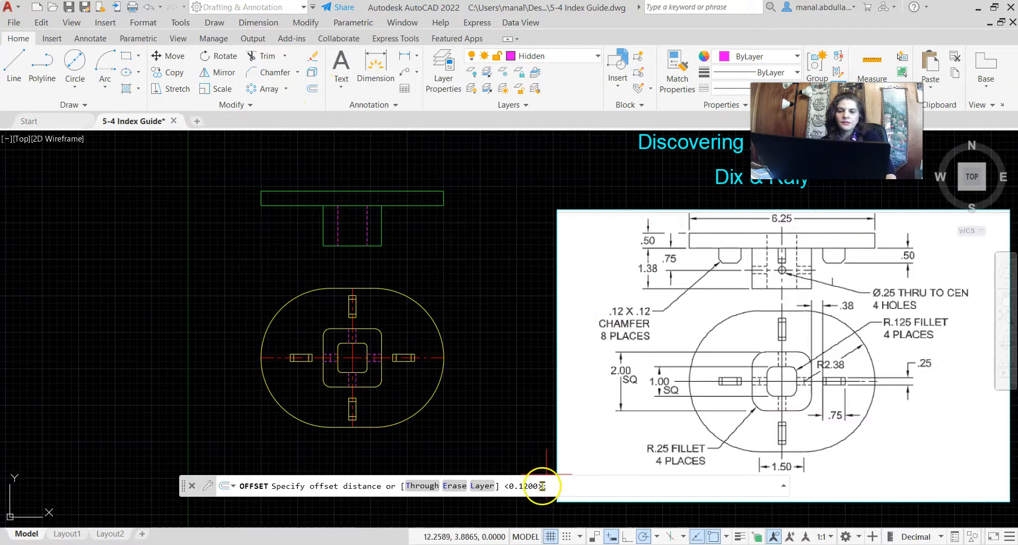
scroll(533, 389, "down", 3)
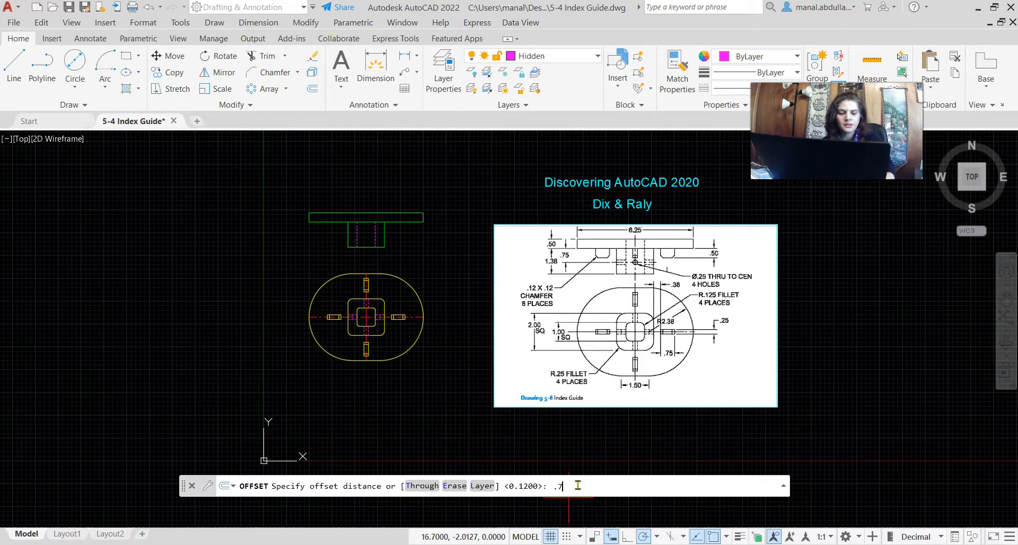
key("Return")
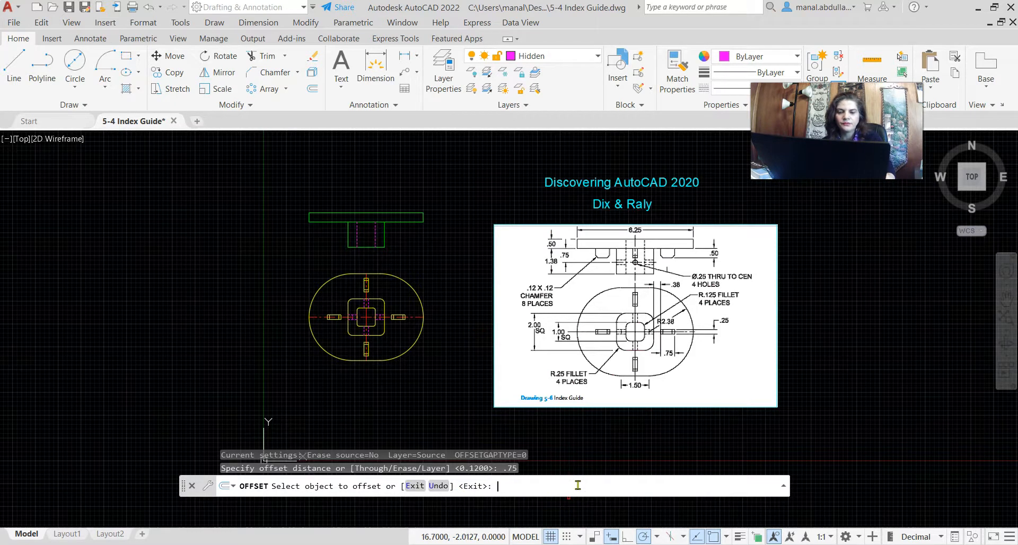
left_click(311, 90)
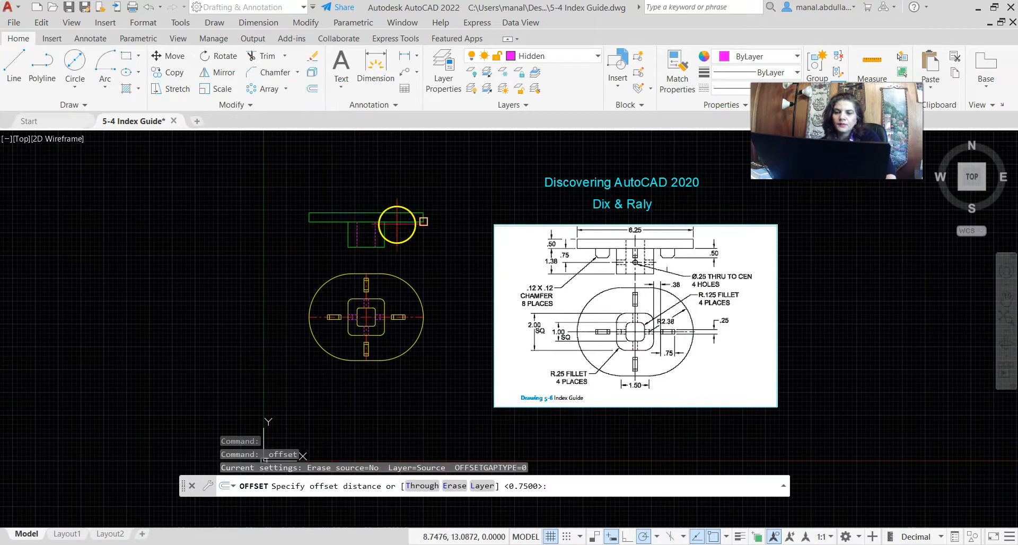
key("Return")
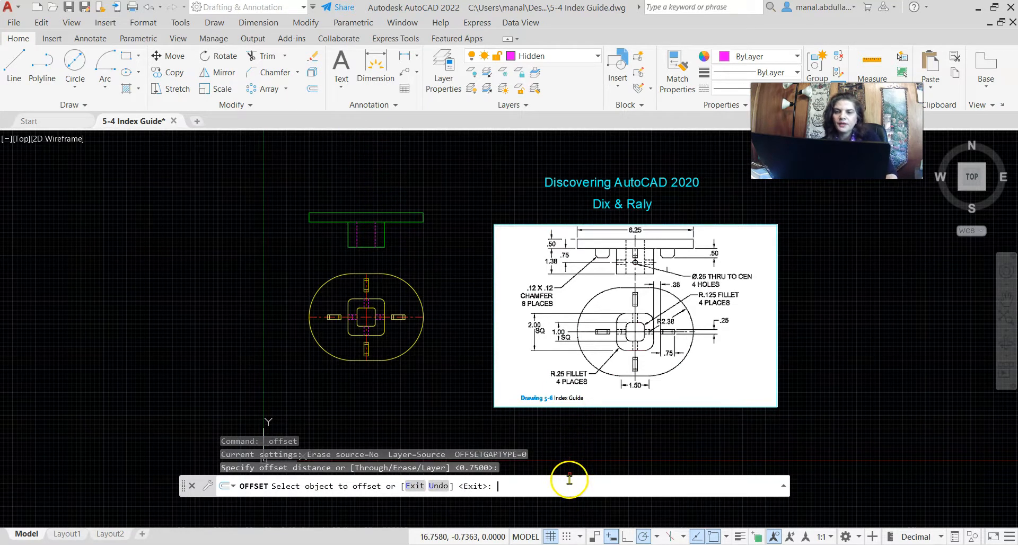
left_click(396, 223)
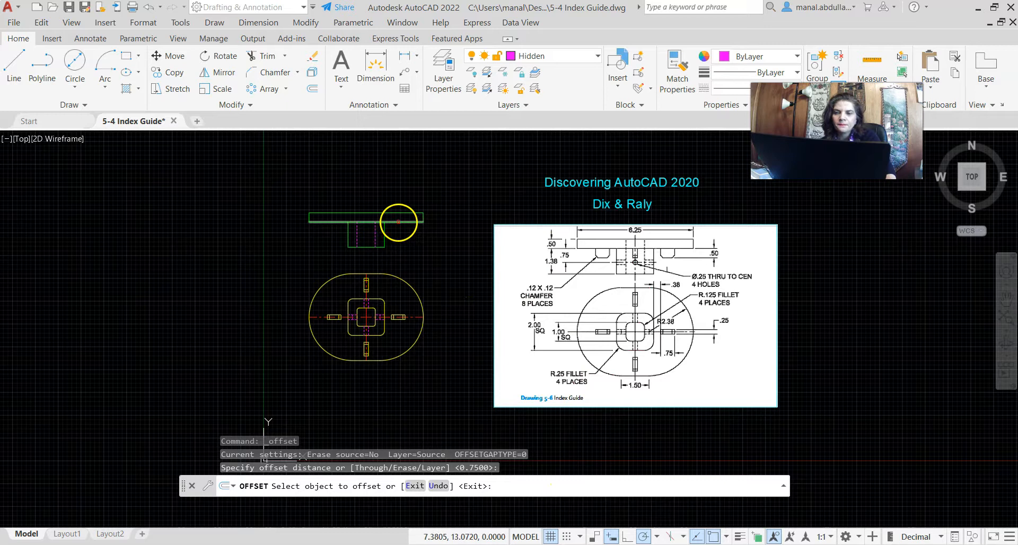
left_click(418, 246)
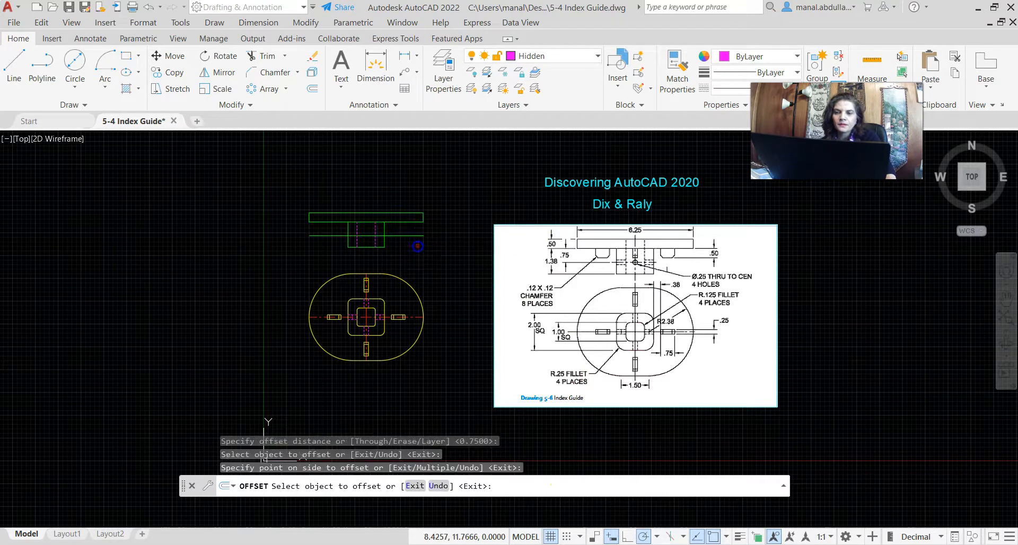
Trim the offset line's two ends that extend beyond the block's sides.
left_click(274, 57)
left_click_drag(402, 232, 400, 245)
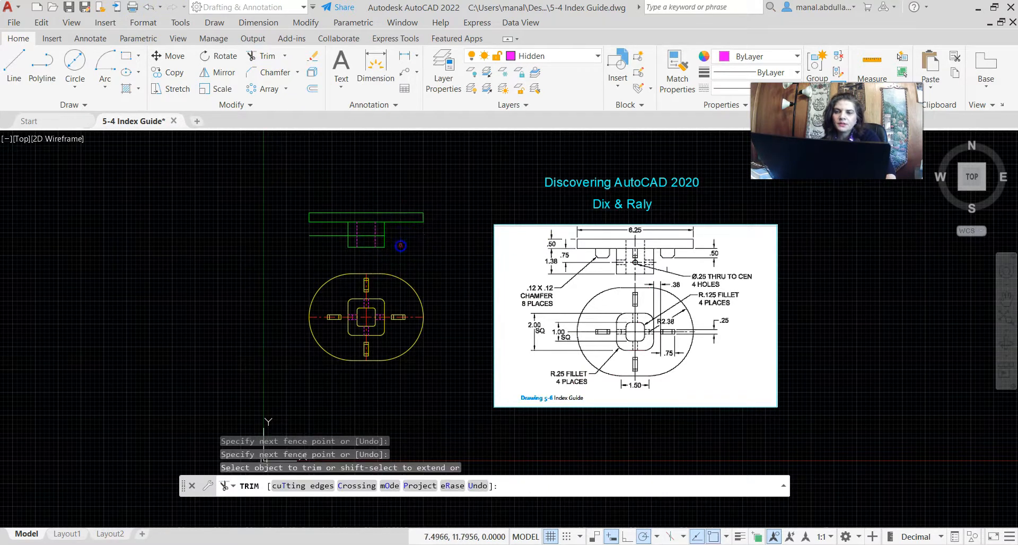
left_click_drag(332, 233, 333, 241)
scroll(380, 229, "up", 2)
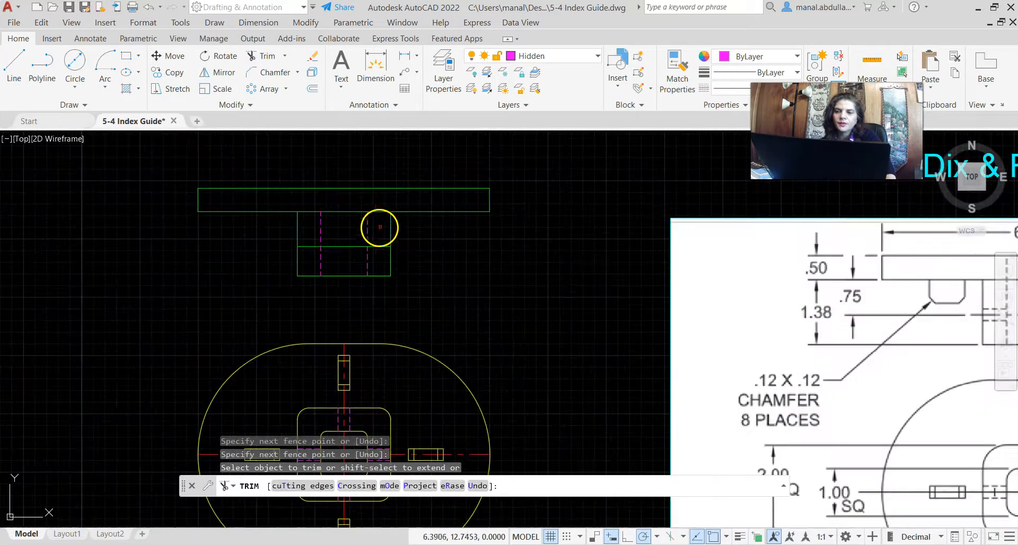
key("Escape")
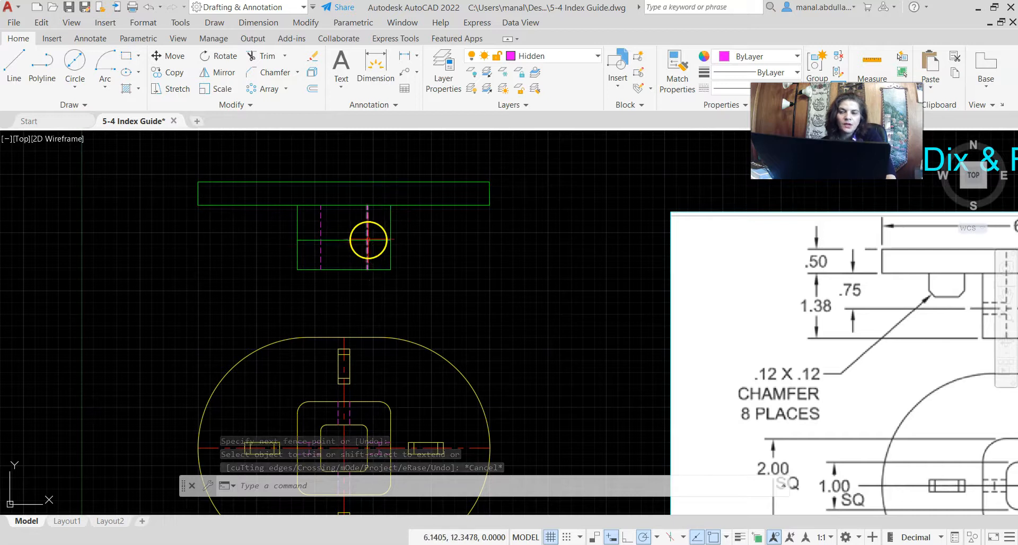
Match the horizontal line across the block to the properties of the block's vertical hidden line.
left_click(341, 240)
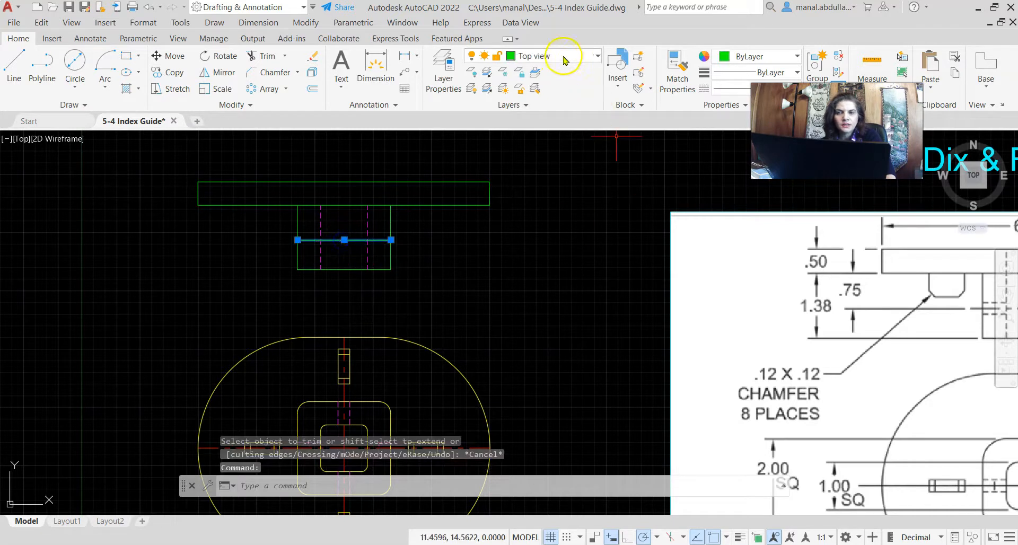
key("Escape")
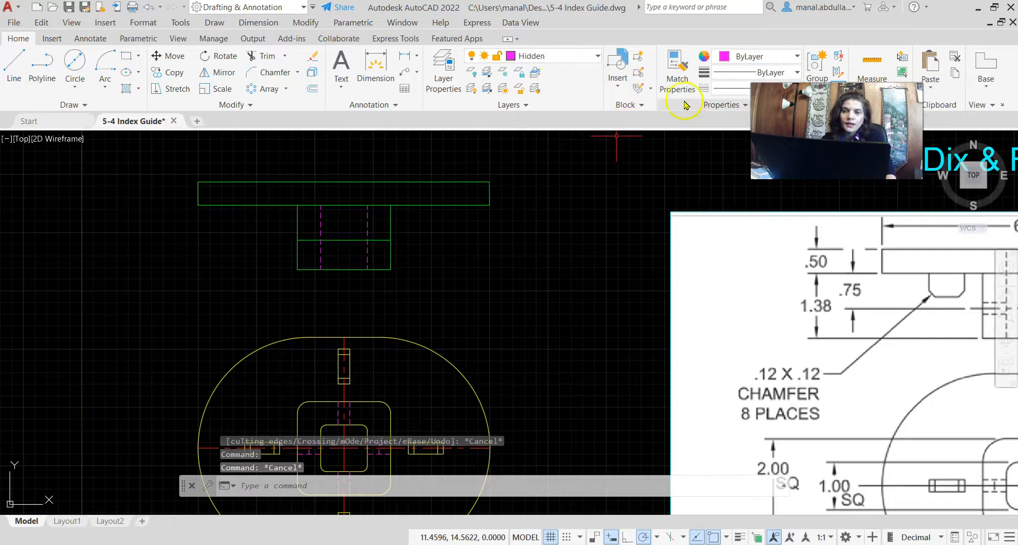
left_click(678, 74)
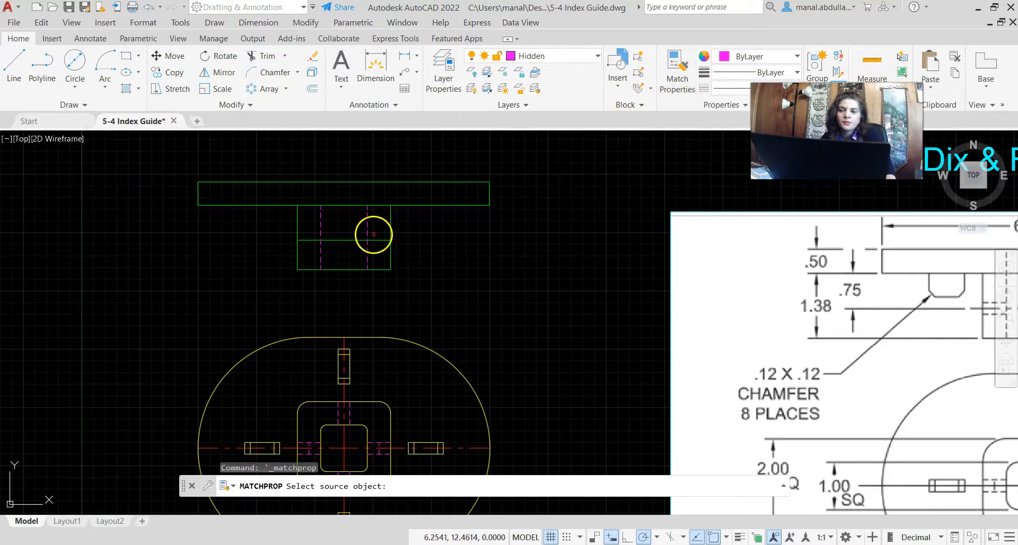
left_click(367, 228)
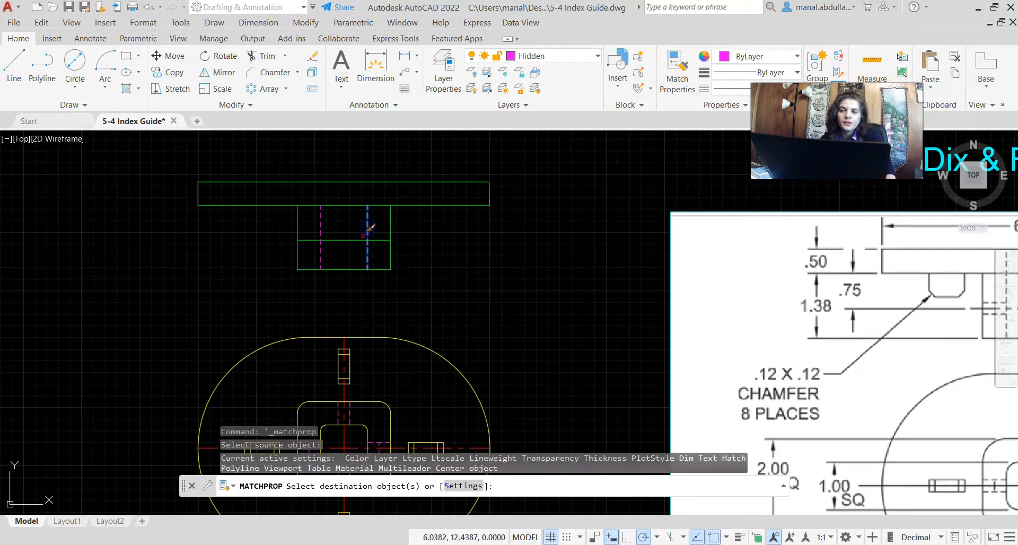
left_click(337, 240)
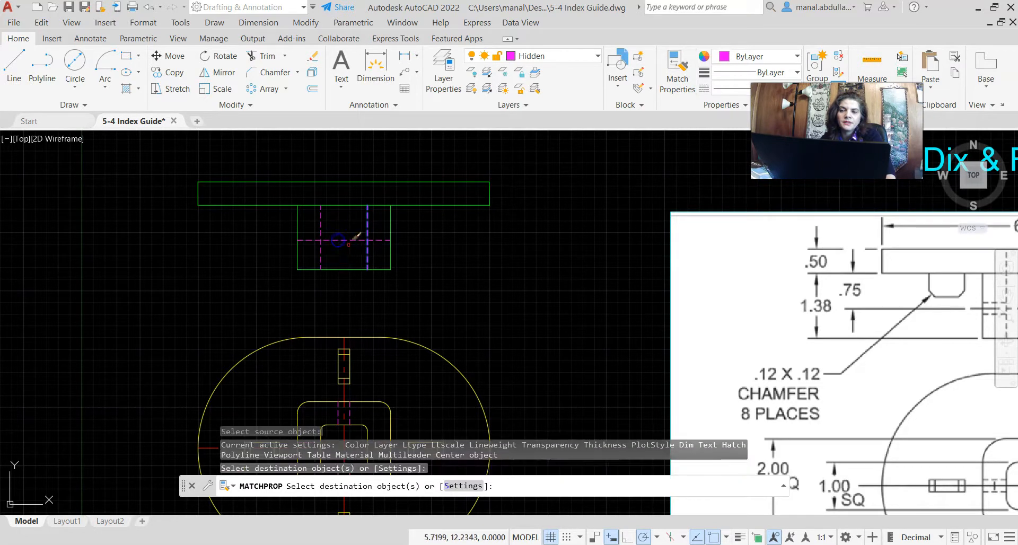
key("Escape")
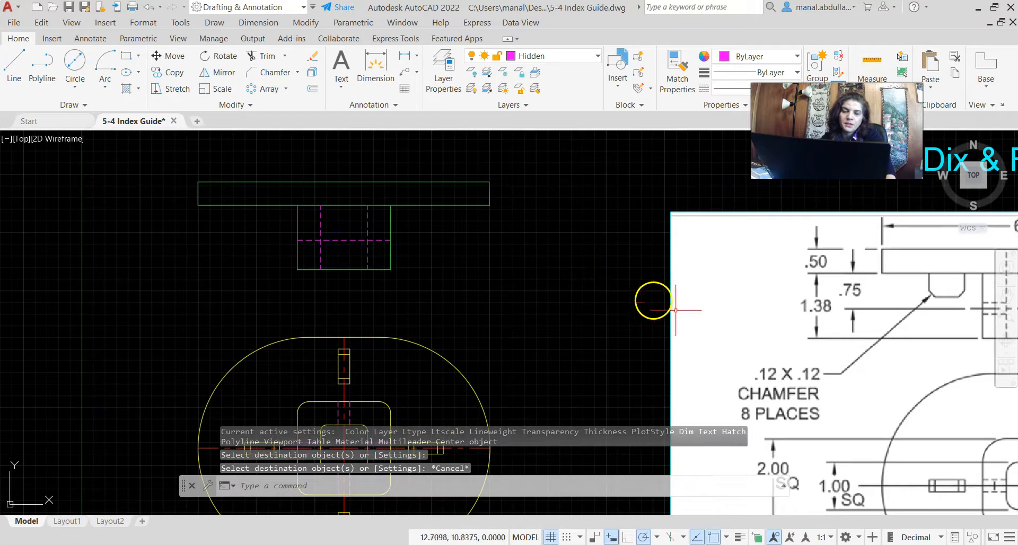
Draw a vertical hidden line from the midpoint of the block's bottom edge up to the plate's underside.
scroll(722, 312, "down", 3)
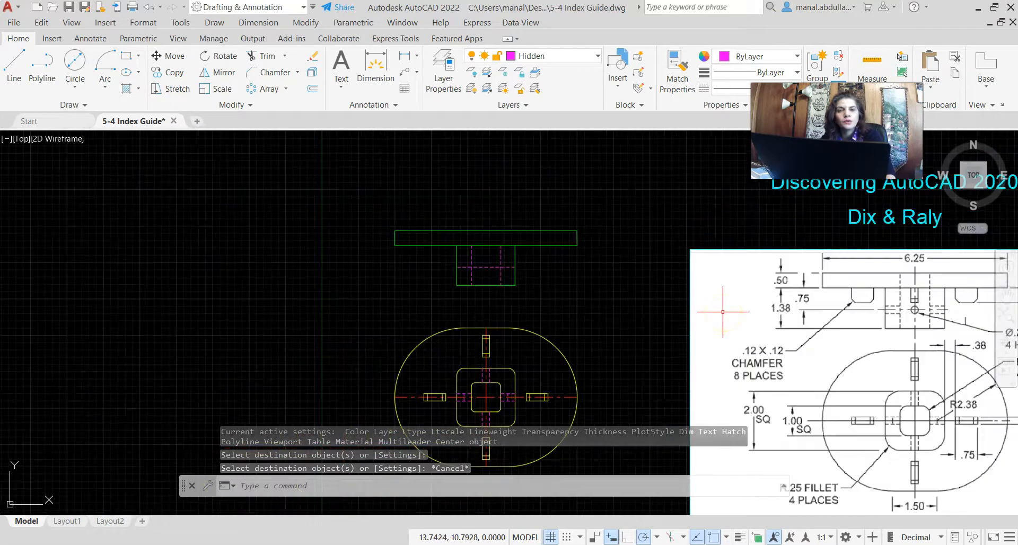
scroll(792, 372, "down", 2)
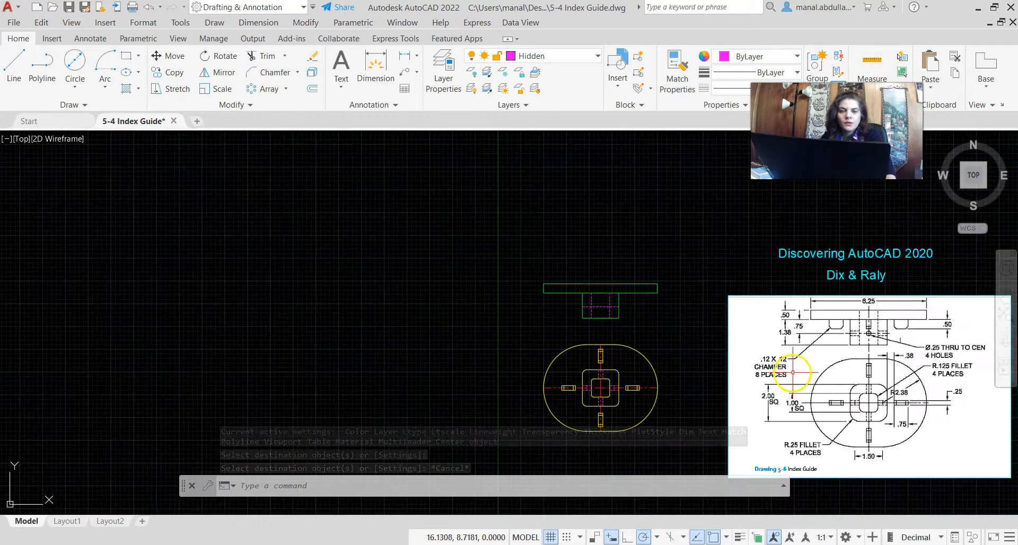
middle_click_drag(792, 372, 548, 321)
scroll(546, 320, "up", 2)
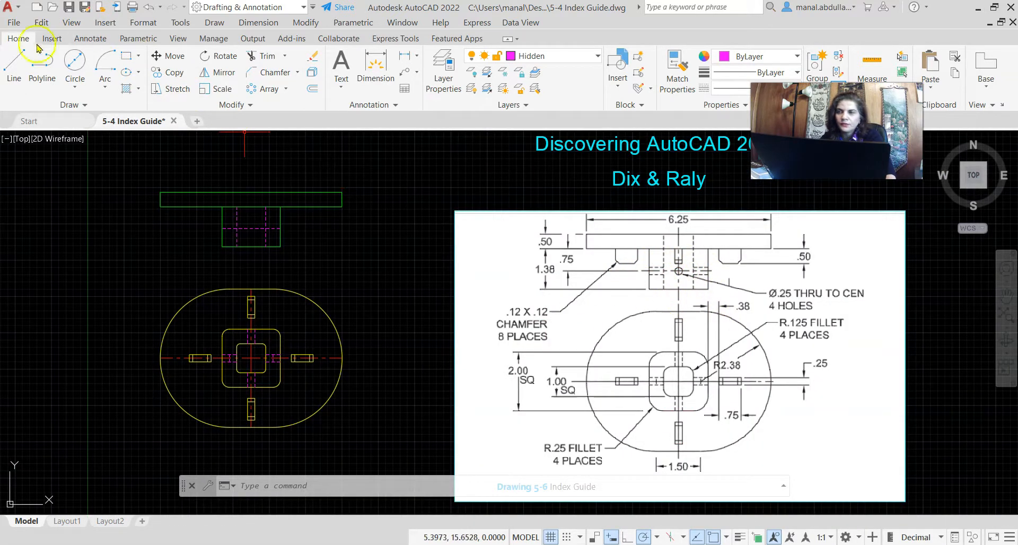
left_click(18, 75)
left_click(251, 246)
left_click(251, 206)
key("Return")
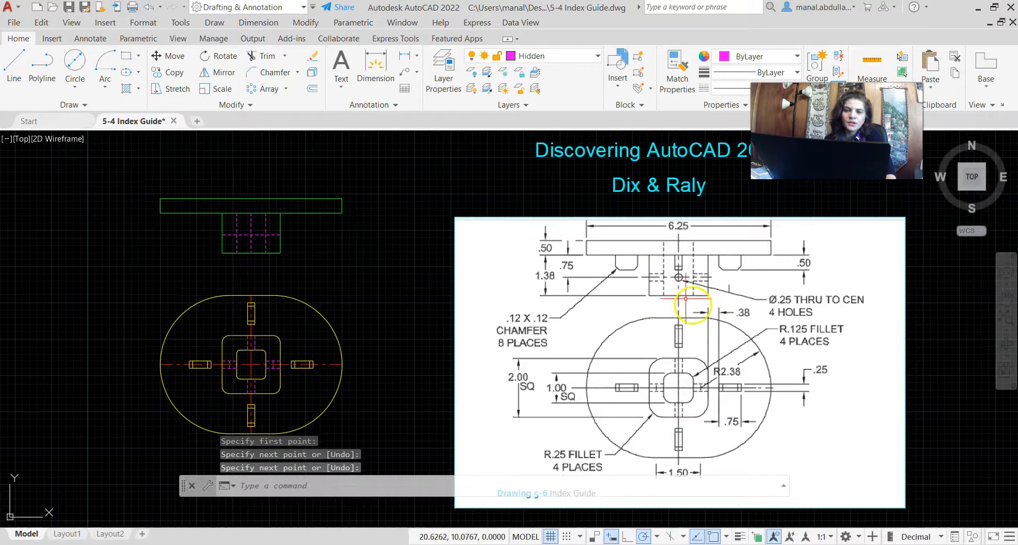
Make the Top view layer current and draw a 0.25 diameter circle where the block's two hidden middle lines cross.
left_click(574, 57)
left_click(522, 177)
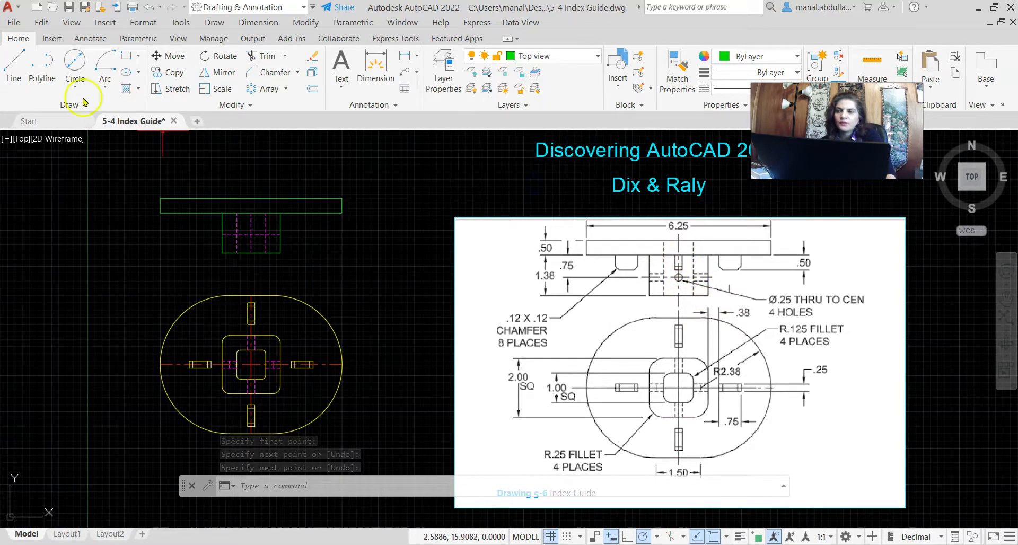
left_click(75, 86)
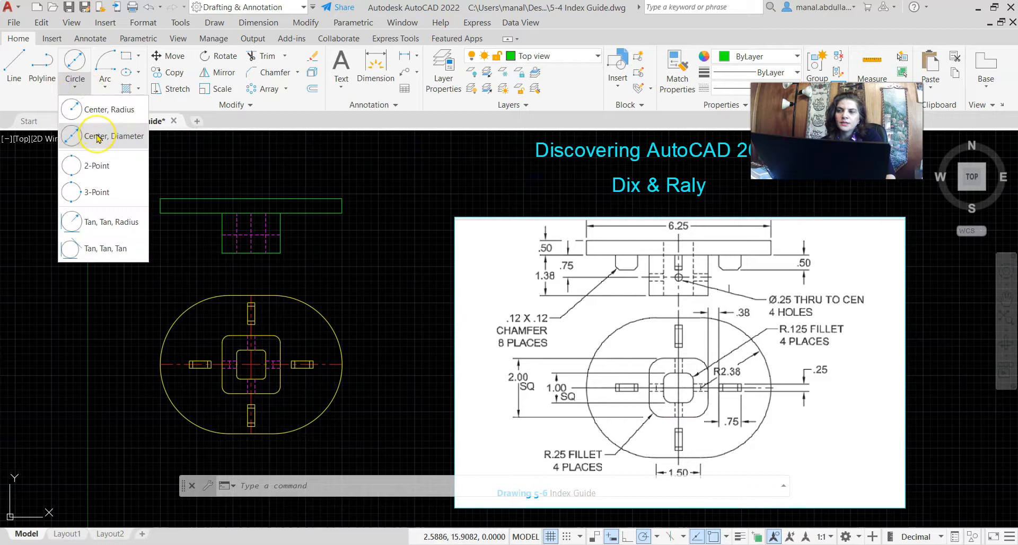
left_click(97, 137)
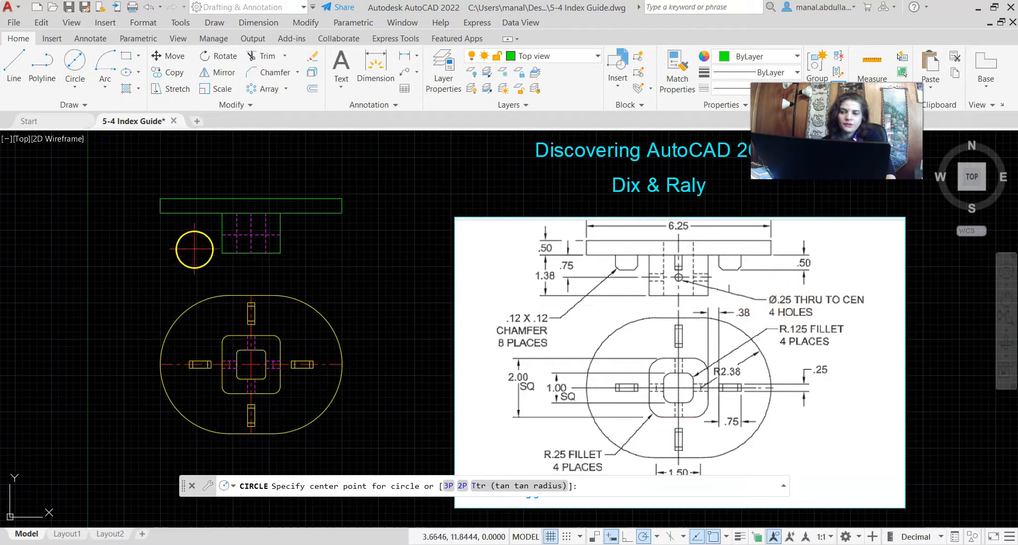
scroll(278, 256, "up", 2)
left_click(235, 222)
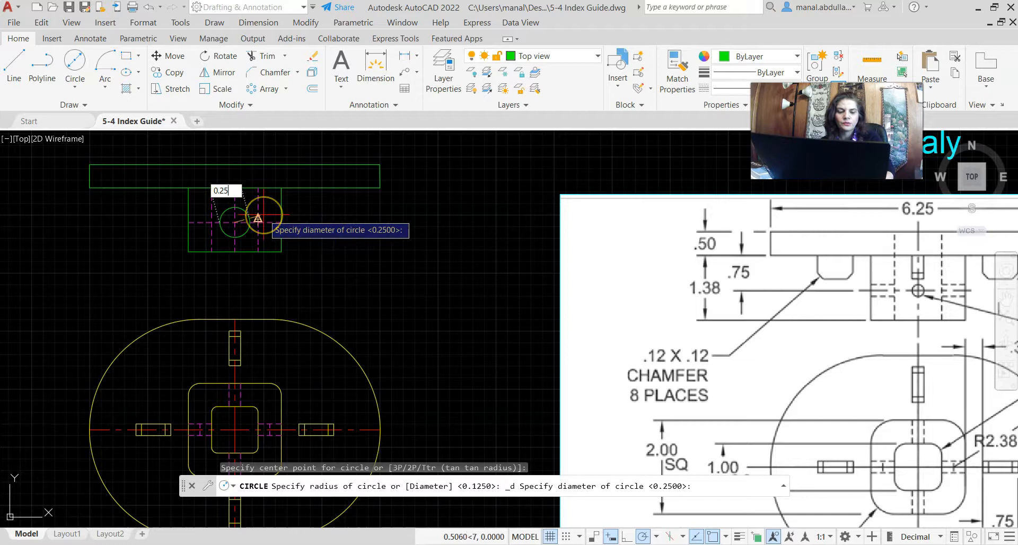
key("Return")
scroll(502, 190, "down", 2)
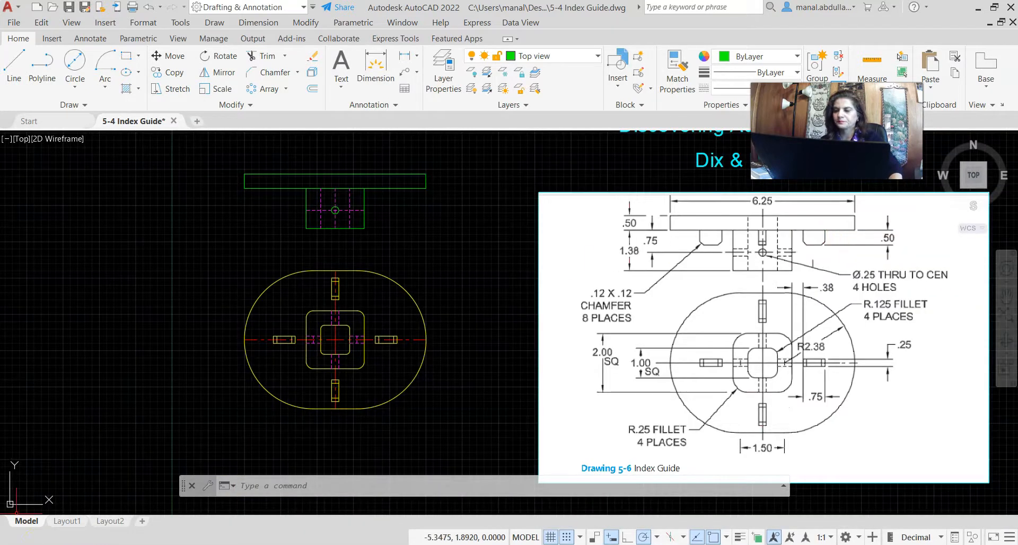
Draw a 0.5 deep three-sided tab outline under the plate, aligned with both ends of the lower view's left slot rectangle.
left_click(752, 287)
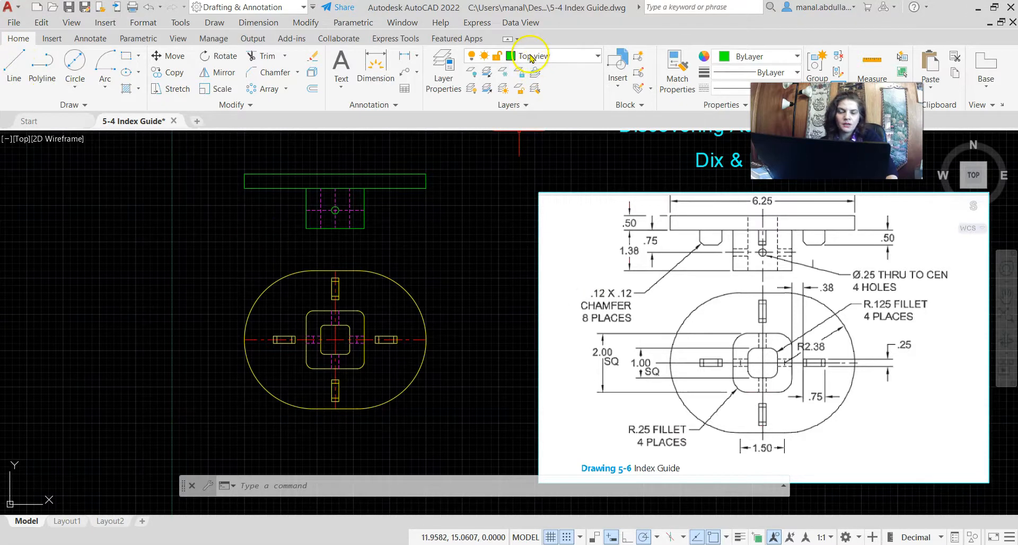
scroll(243, 267, "up", 2)
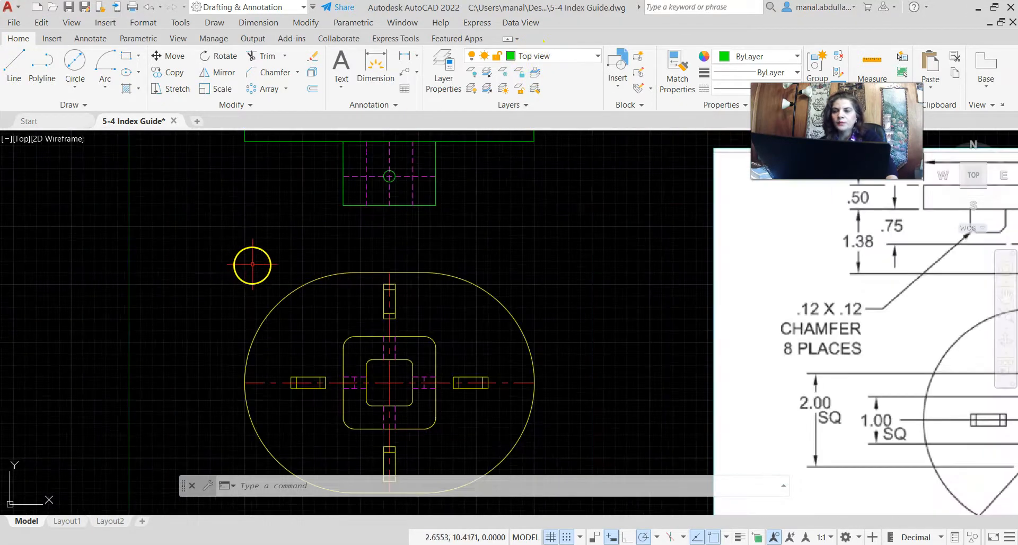
middle_click_drag(330, 236, 320, 272)
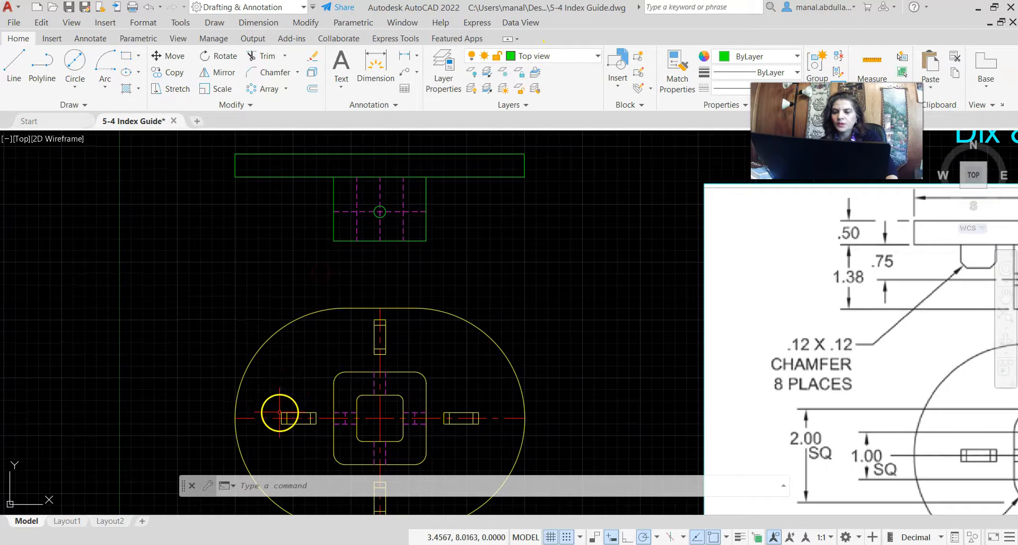
left_click(14, 65)
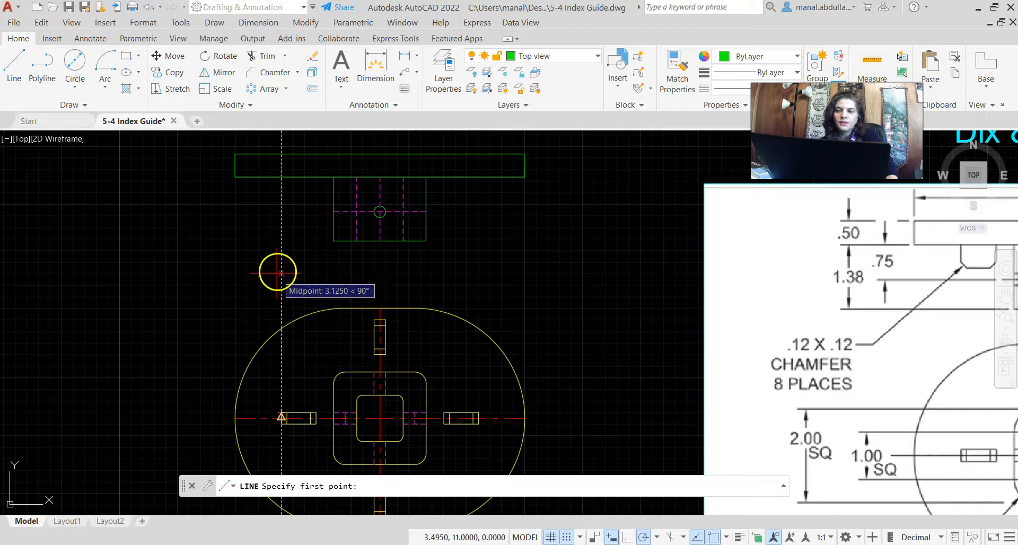
left_click(282, 177)
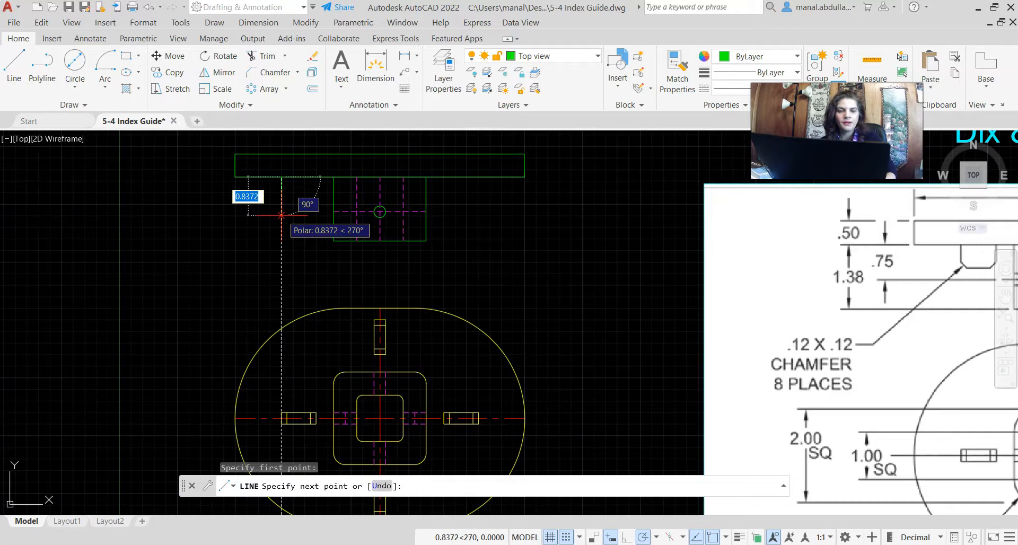
type("0.5")
key("Return")
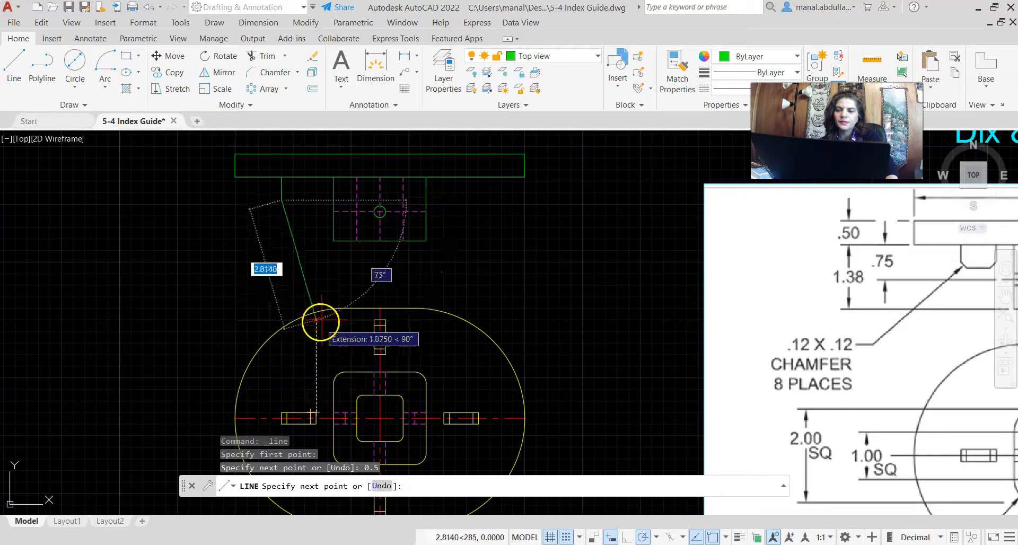
left_click(315, 200)
left_click(317, 178)
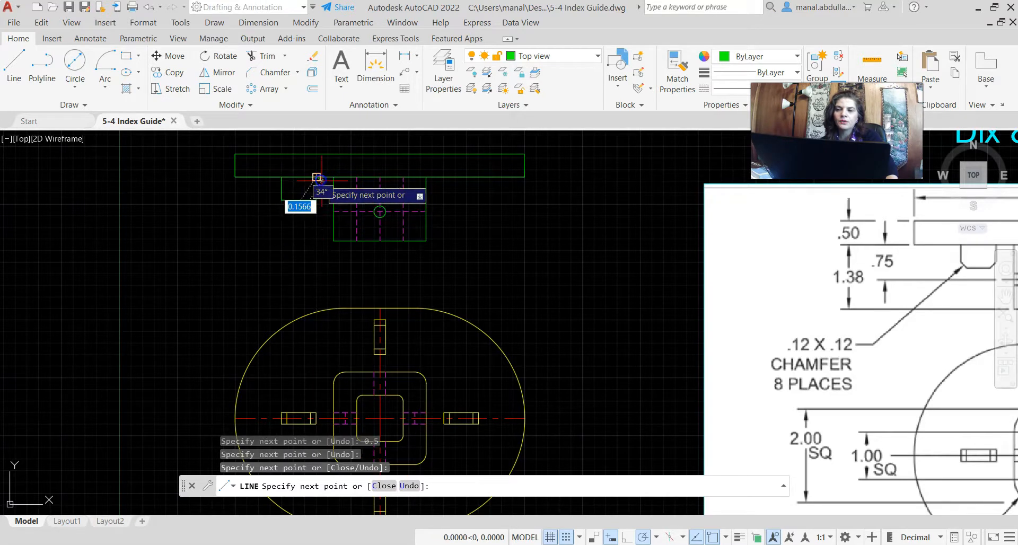
key("Return")
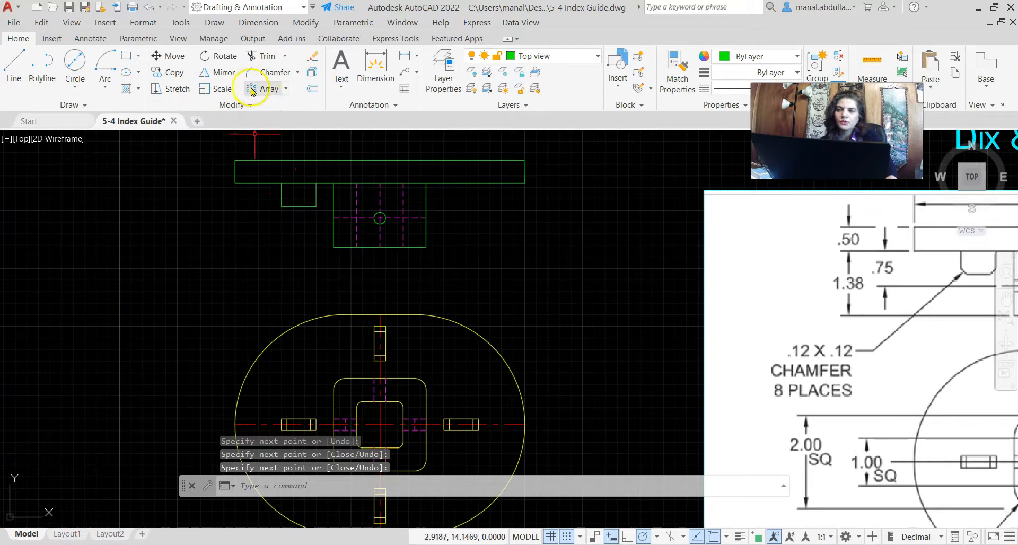
Chamfer both lower corners of the tab under the plate with 0.12 by 0.12 distances.
left_click(298, 72)
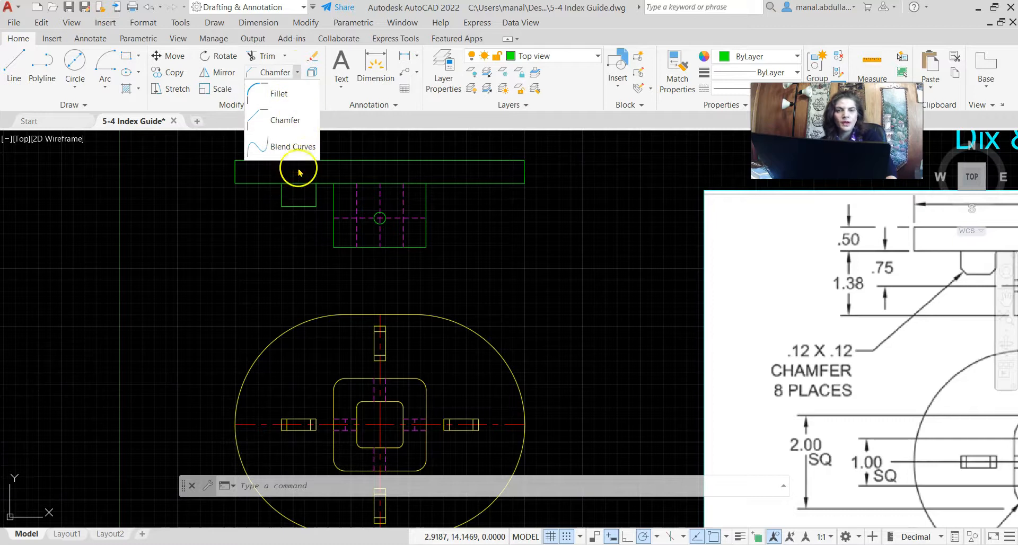
left_click(272, 121)
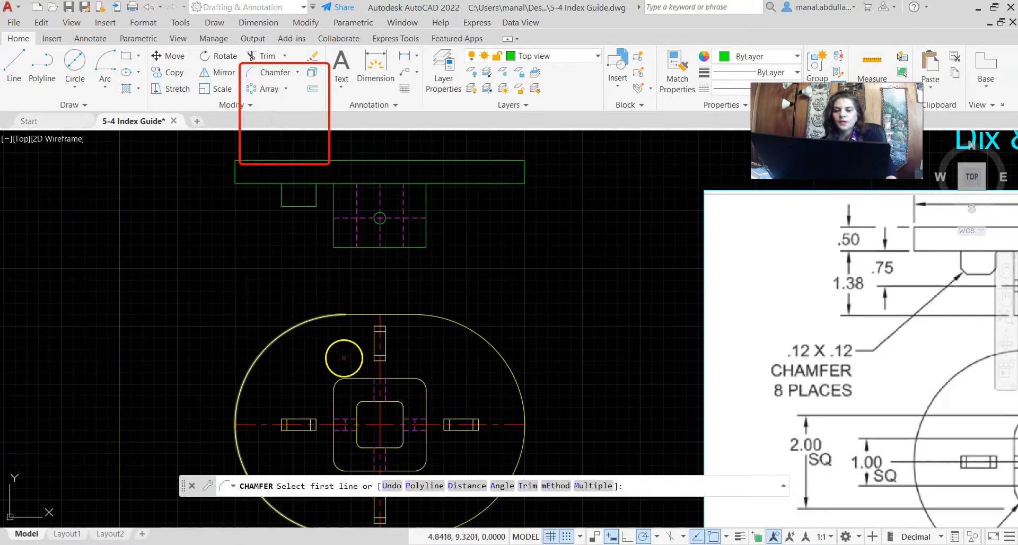
left_click(465, 490)
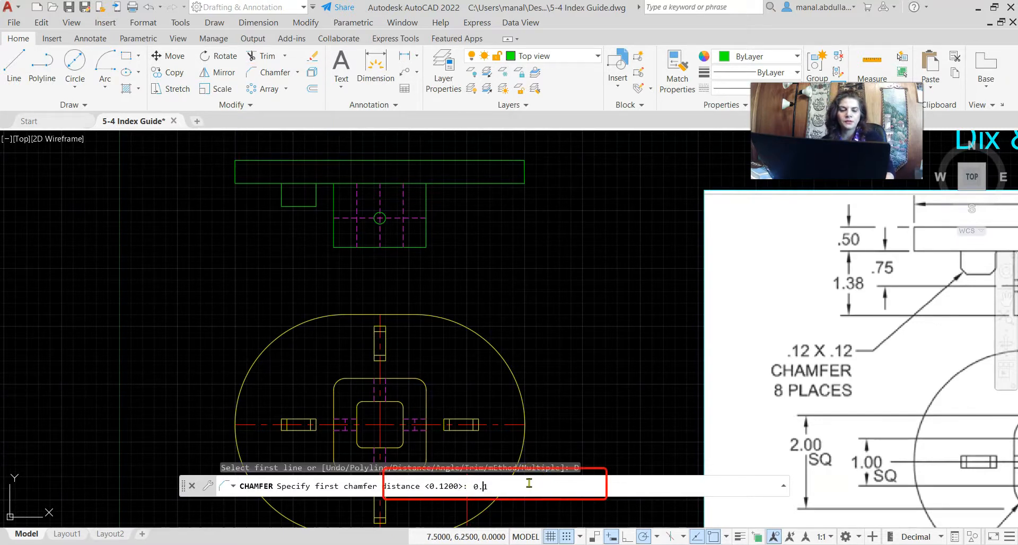
key("Return")
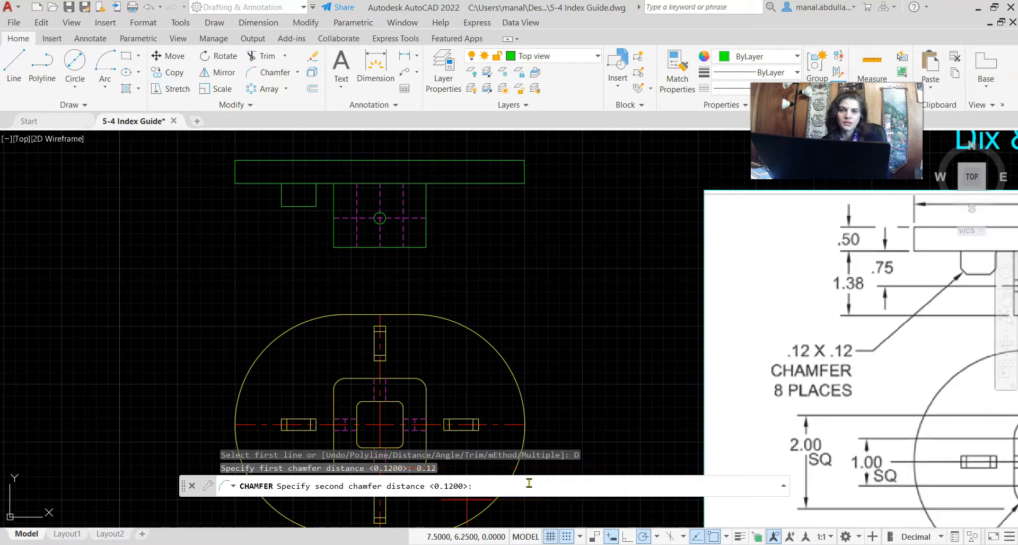
key("Return")
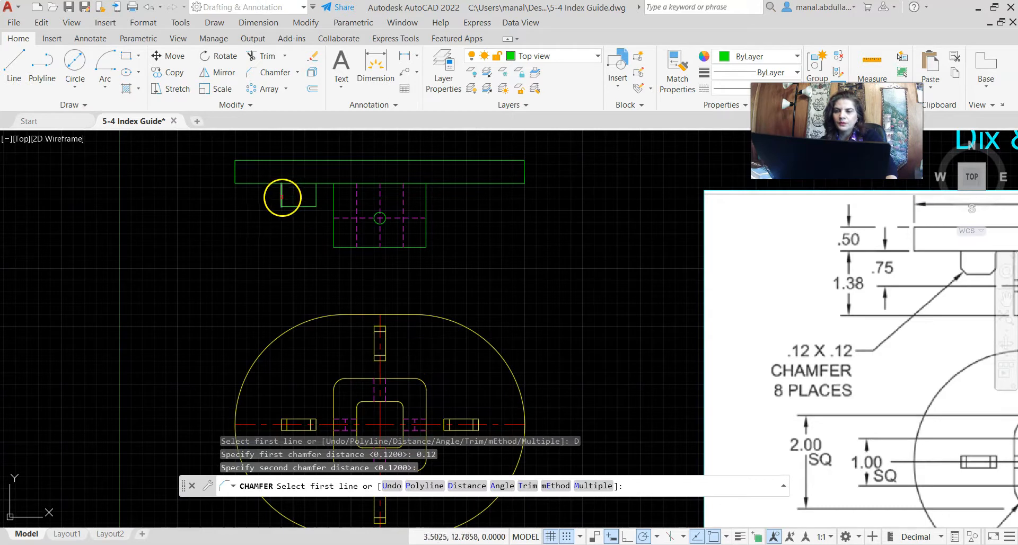
left_click(282, 197)
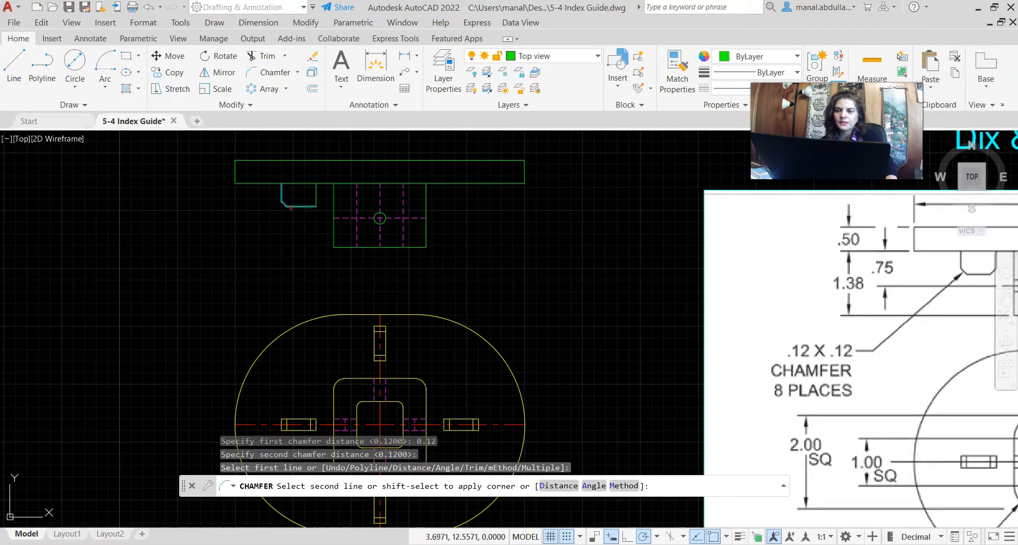
left_click(290, 207)
key("Return")
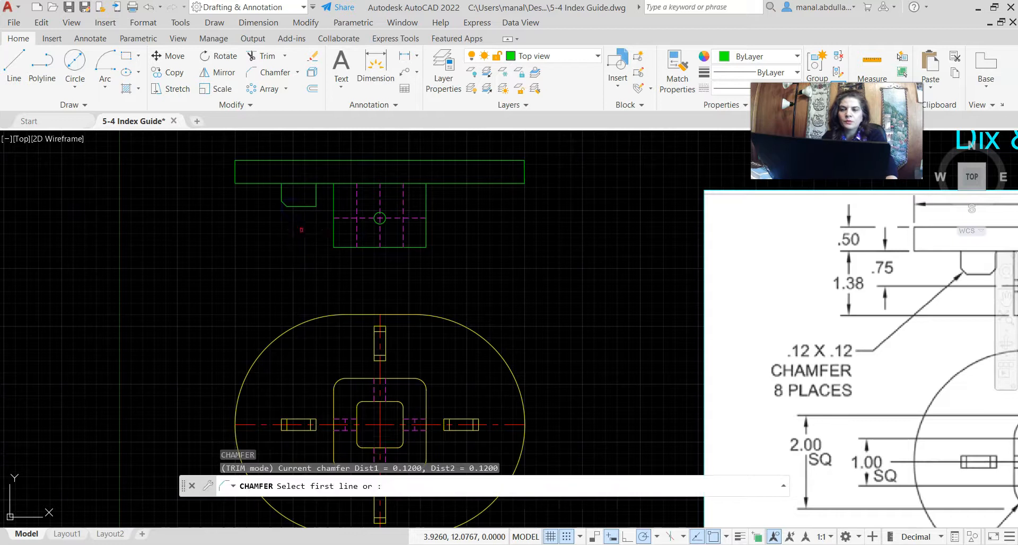
left_click(307, 208)
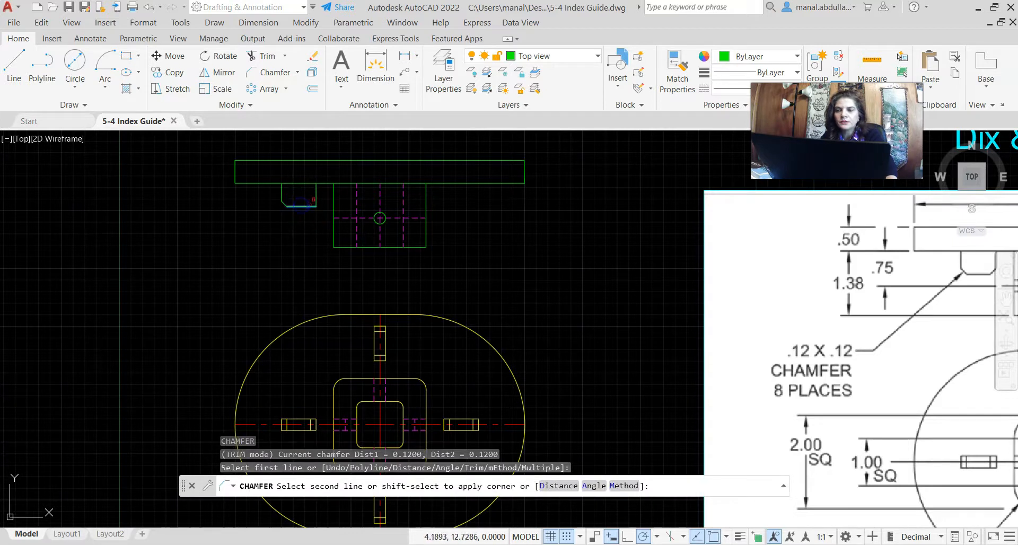
left_click(314, 201)
key("Return")
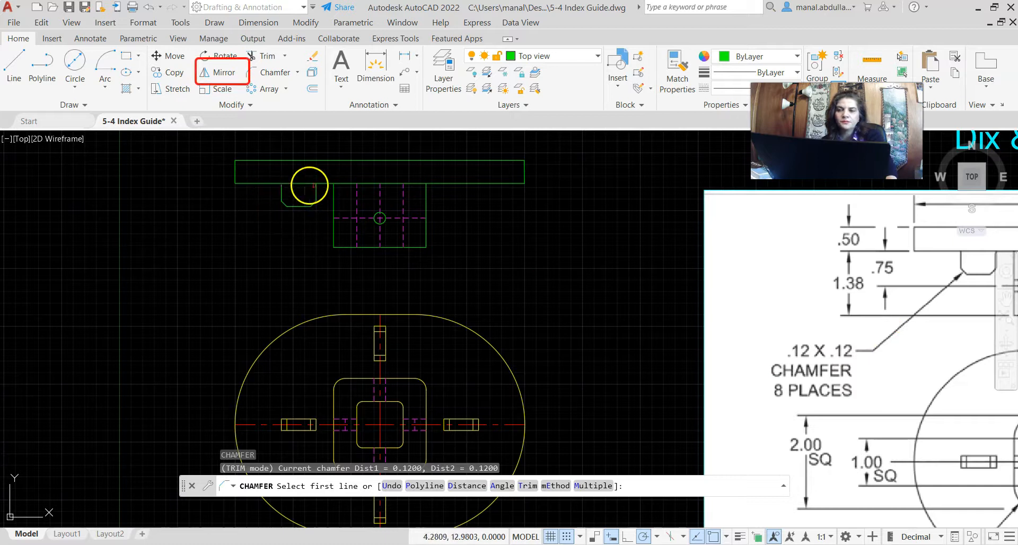
Mirror the chamfered tab about the block's vertical hidden middle line, keeping the original.
left_click(217, 73)
left_click(327, 194)
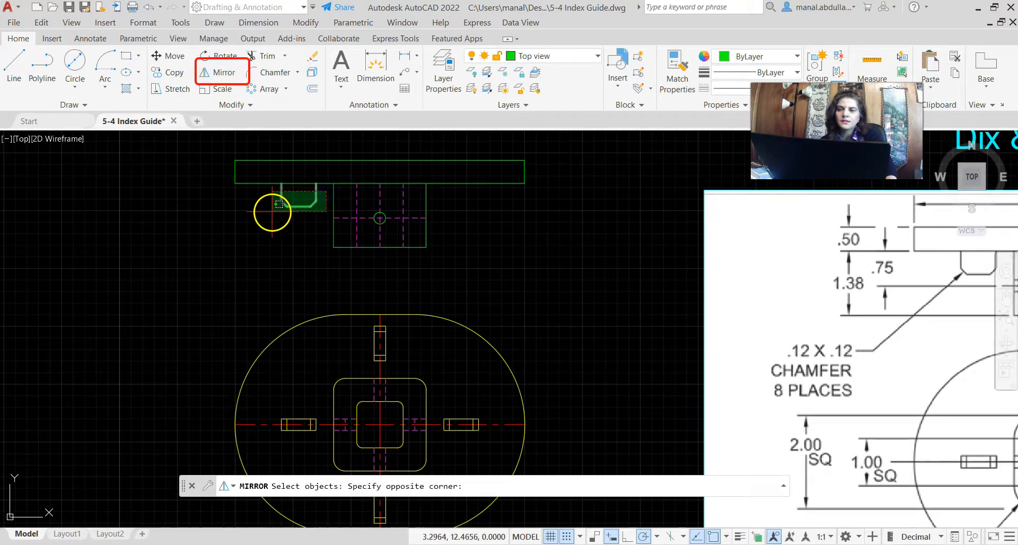
left_click(287, 246)
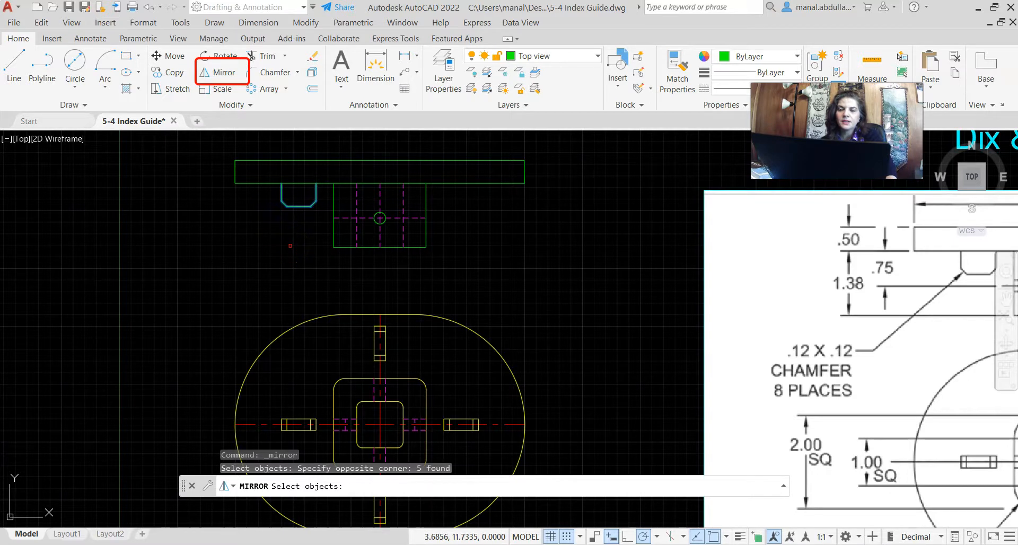
key("Return")
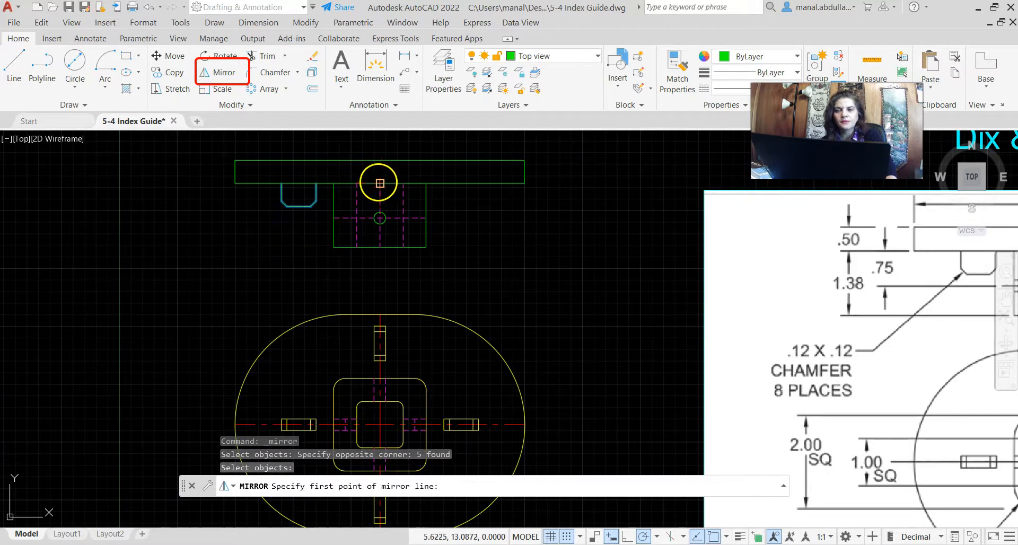
left_click(380, 183)
left_click(379, 247)
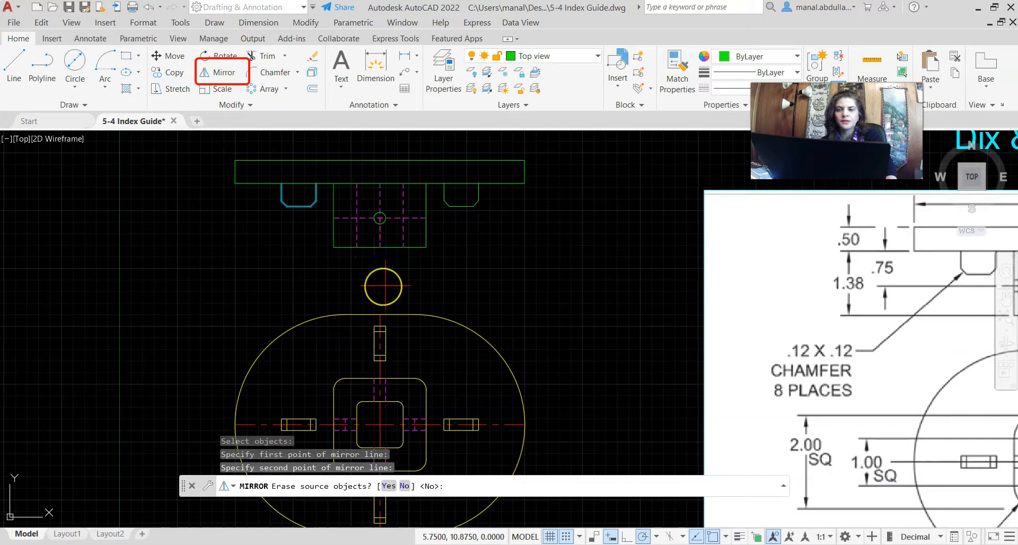
key("Return")
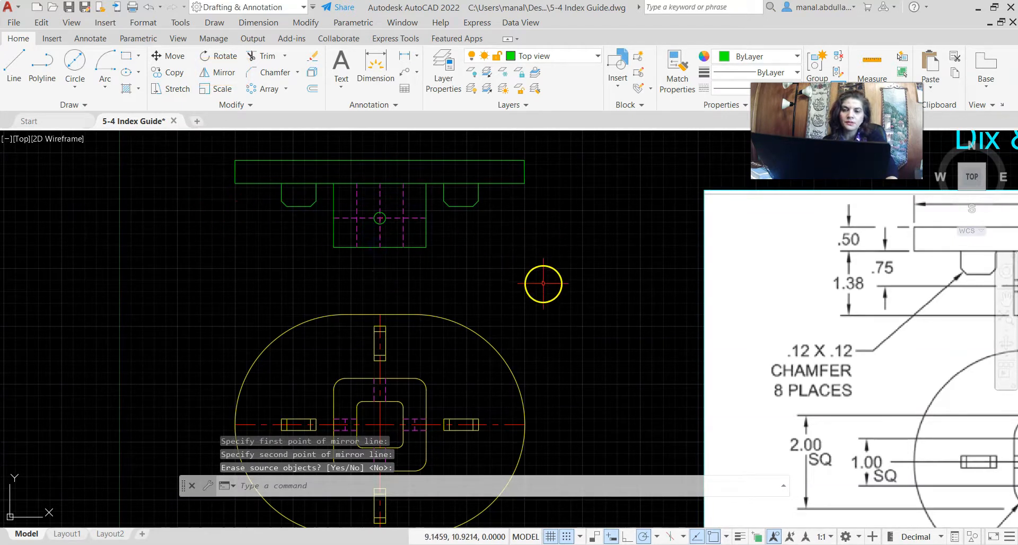
Copy the lower view's uppermost slot rectangle from its center to the point where the block's hidden middle line meets the plate's underside.
scroll(543, 284, "down", 2)
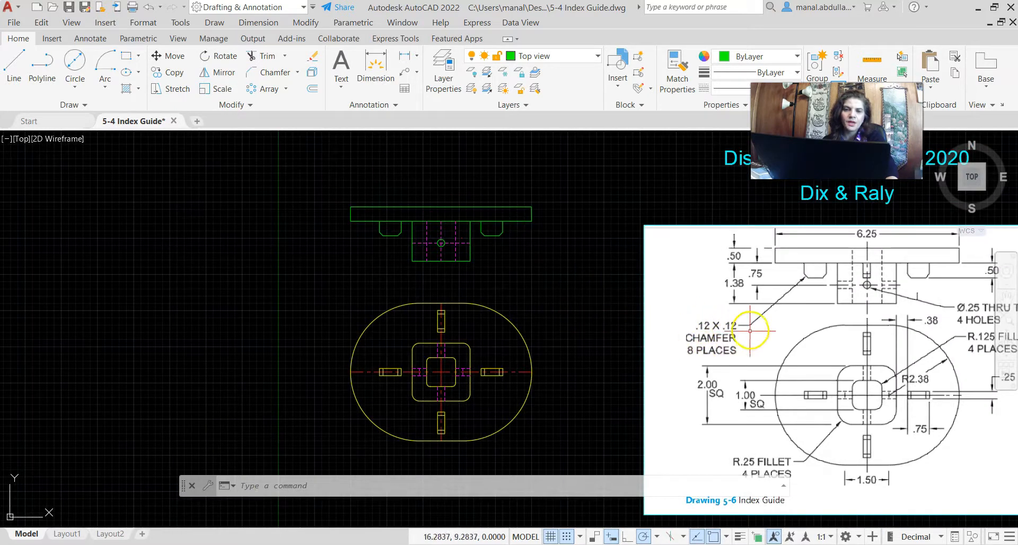
mouse_move(750, 329)
middle_mouse_down()
mouse_move(705, 302)
mouse_move(599, 314)
middle_mouse_up()
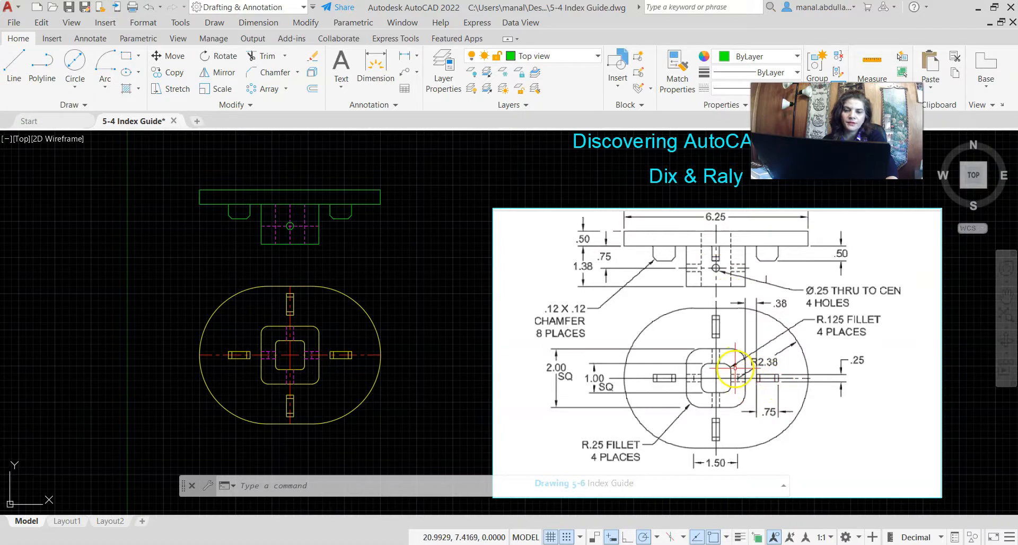
left_click(173, 76)
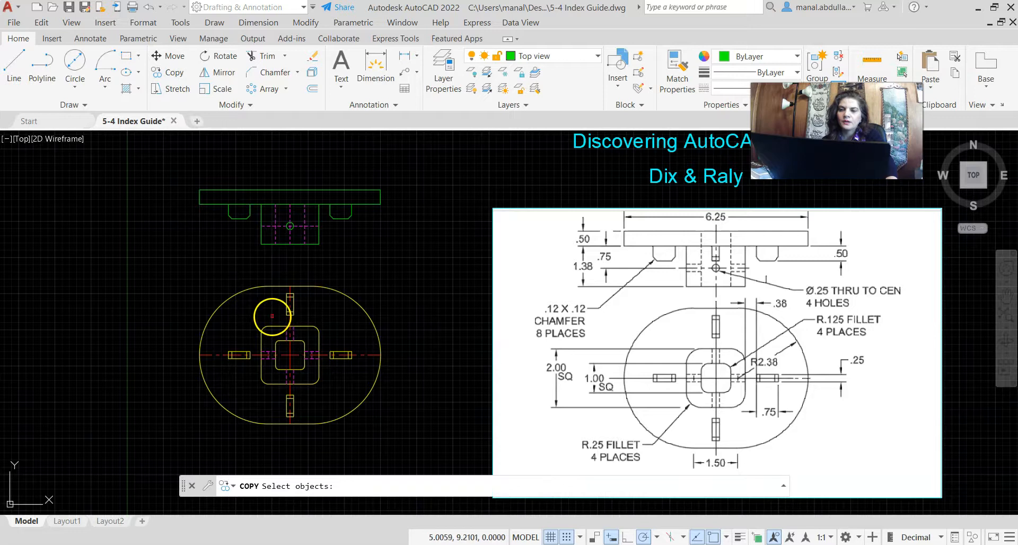
scroll(273, 317, "up", 4)
left_click(296, 316)
left_click(338, 254)
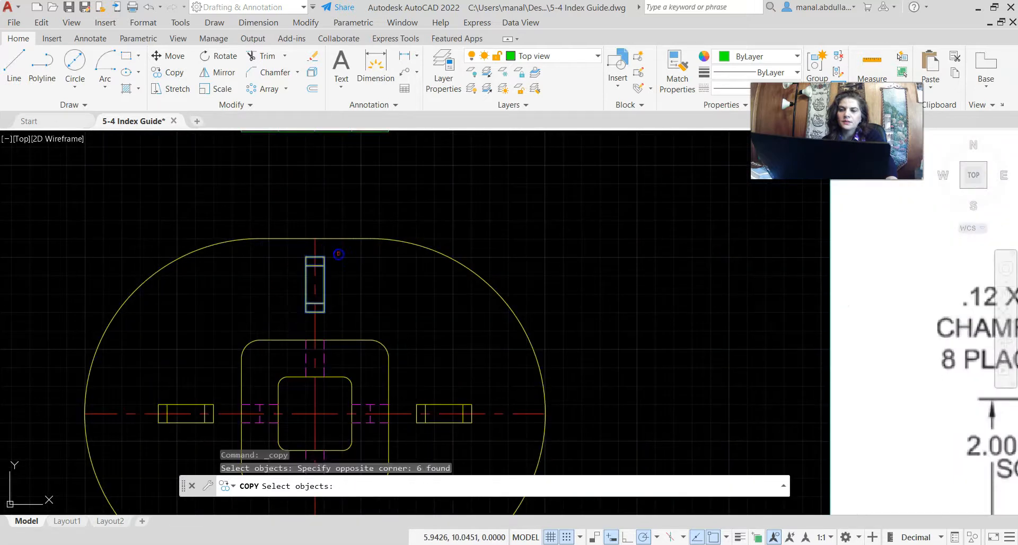
key("Return")
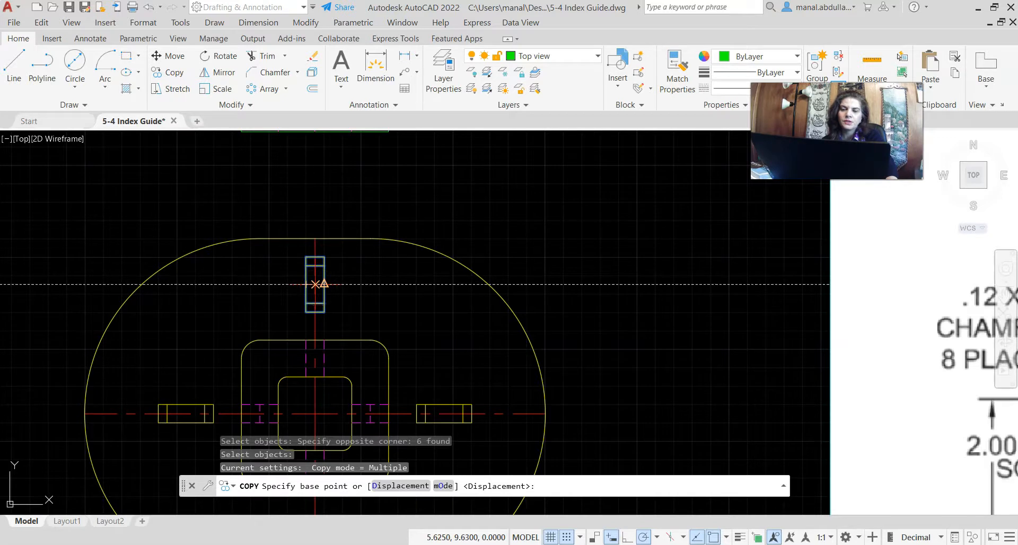
left_click(315, 284)
middle_click_drag(320, 187, 329, 325)
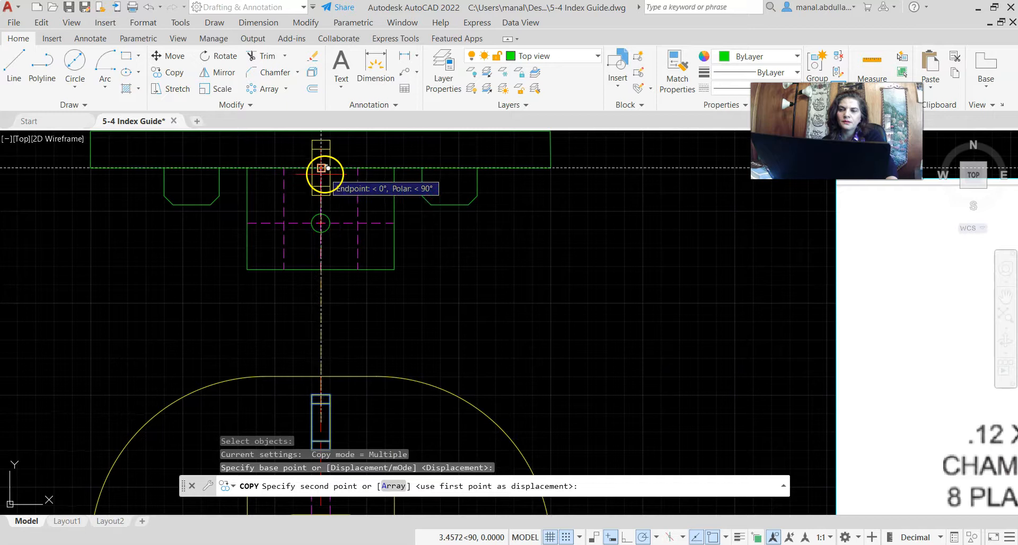
scroll(327, 177, "up", 2)
middle_click_drag(323, 177, 337, 197)
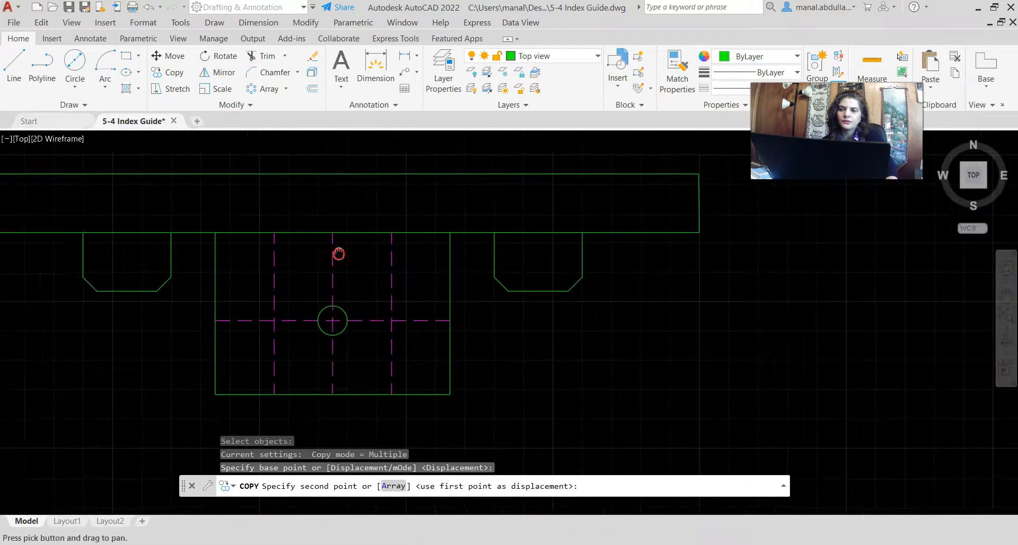
left_click(337, 227)
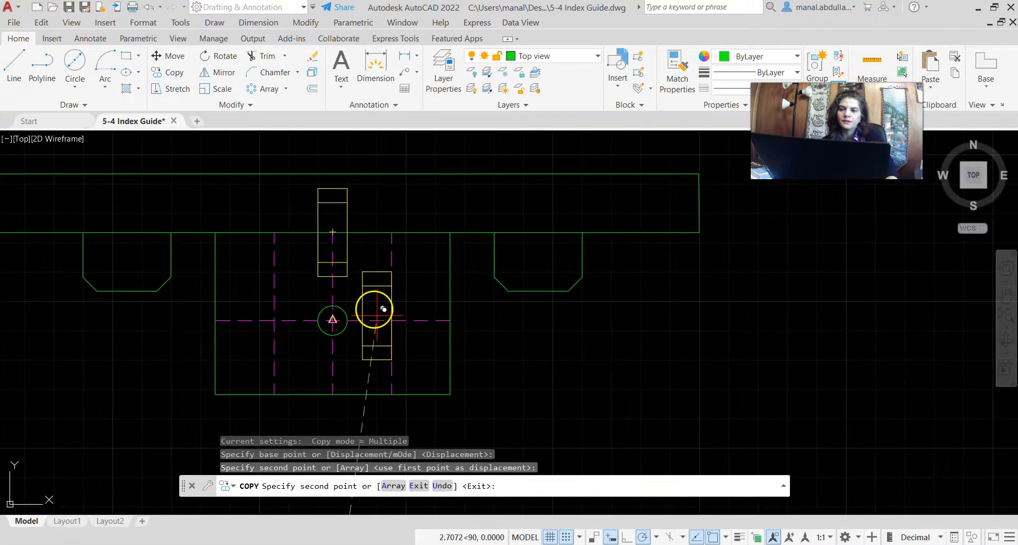
key("Escape")
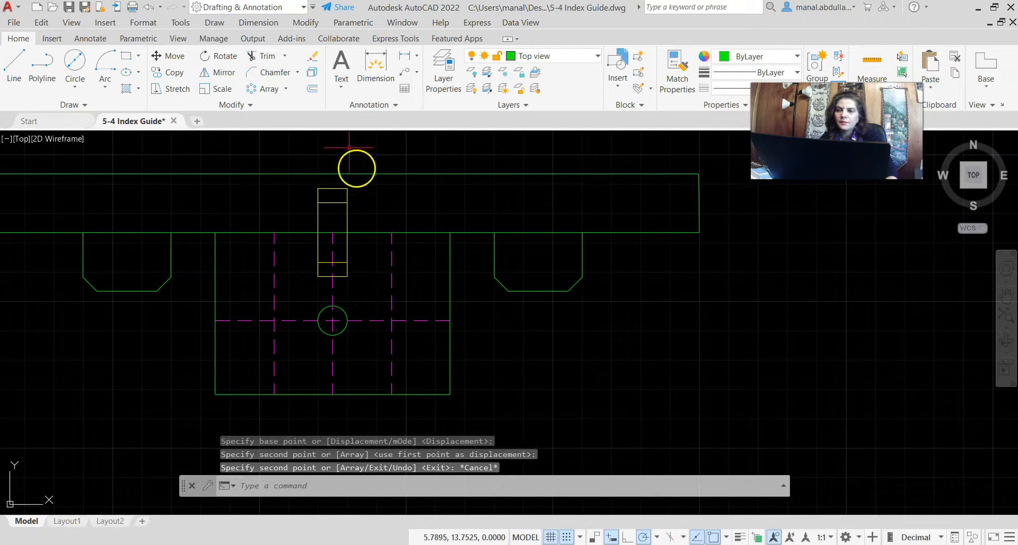
Trim the copied slot's sides at the plate's underside and erase the leftover piece inside the plate.
left_click(264, 55)
mouse_move(361, 217)
left_mouse_down()
mouse_move(283, 219)
mouse_move(363, 216)
left_mouse_up()
key("Escape")
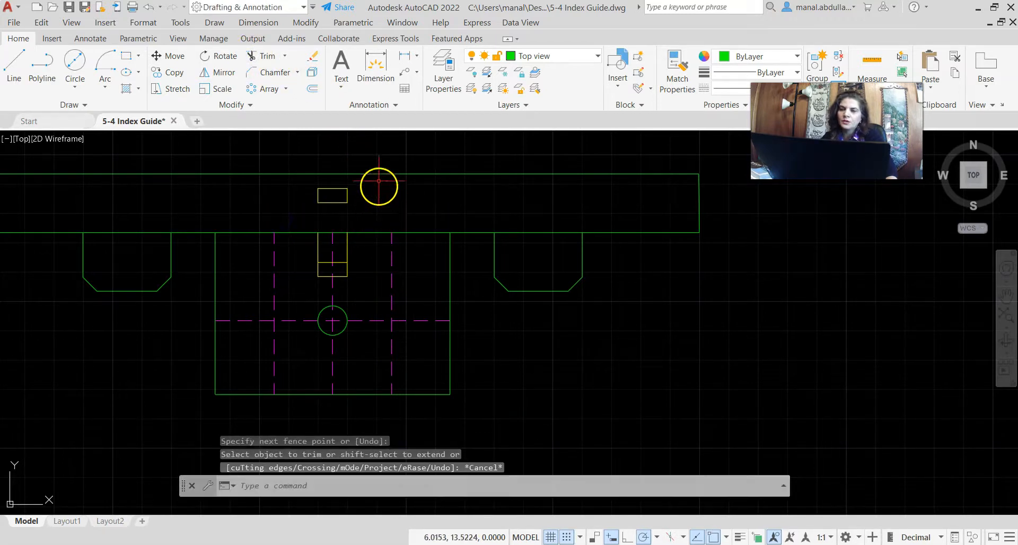
left_click(313, 57)
left_click(365, 178)
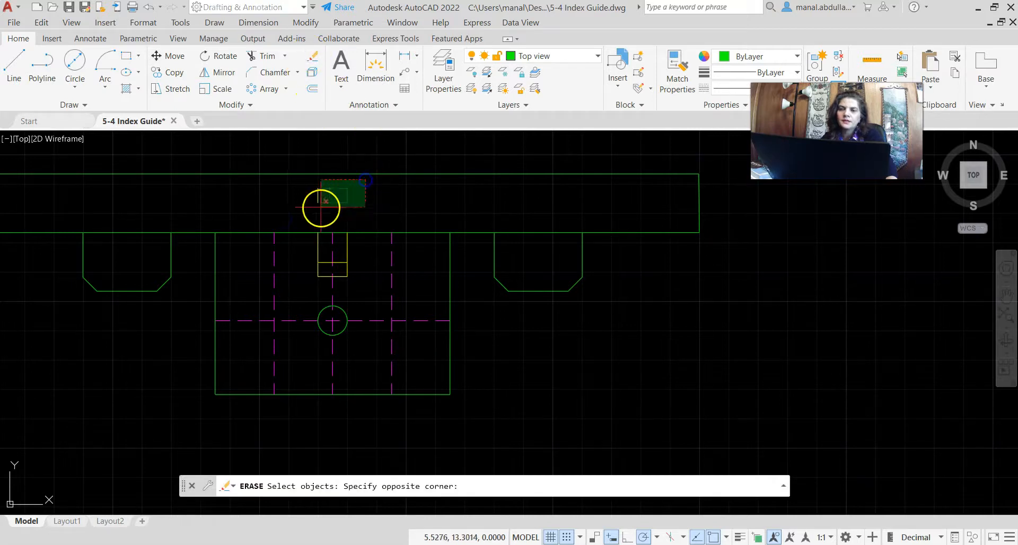
left_click(299, 214)
right_click(311, 209)
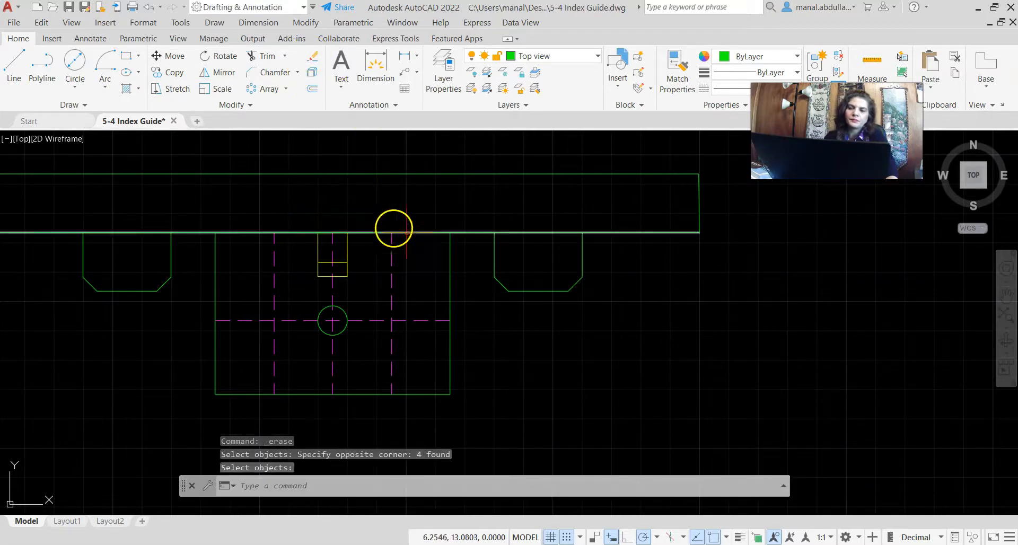
Make the Dim layer current and place a linear dimension of the plate's overall width above the upper view.
scroll(525, 341, "down", 2)
scroll(693, 352, "down", 3)
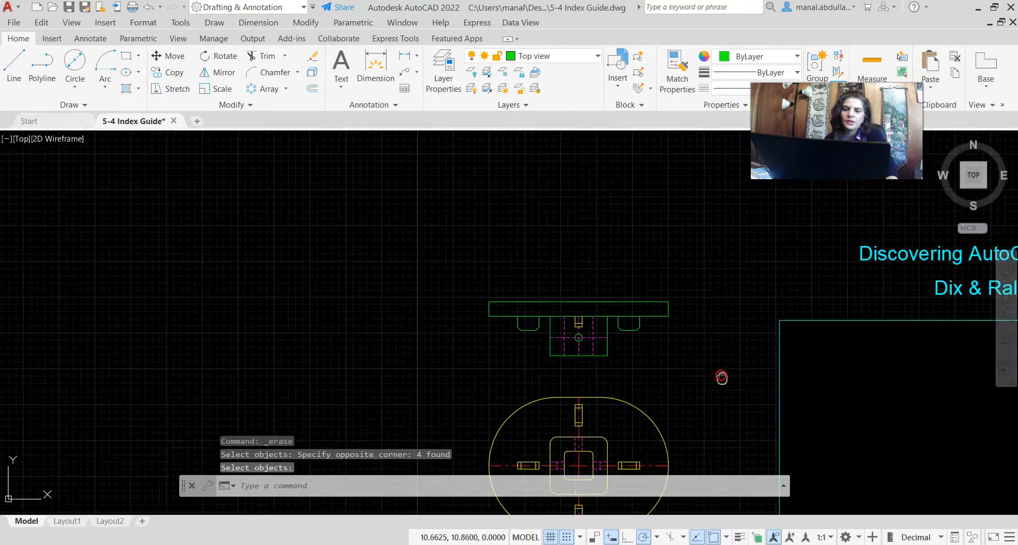
middle_click_drag(723, 375, 450, 281)
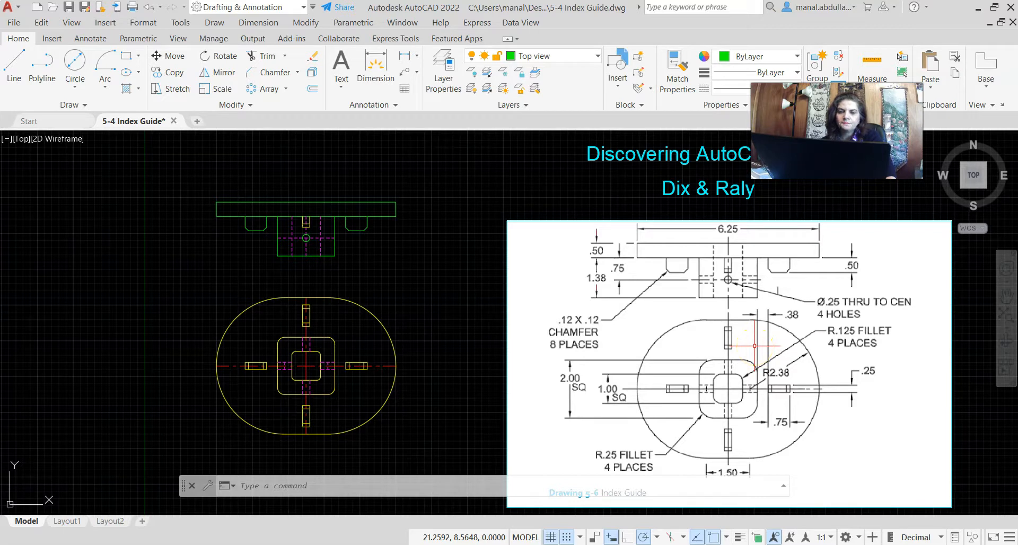
left_click(579, 58)
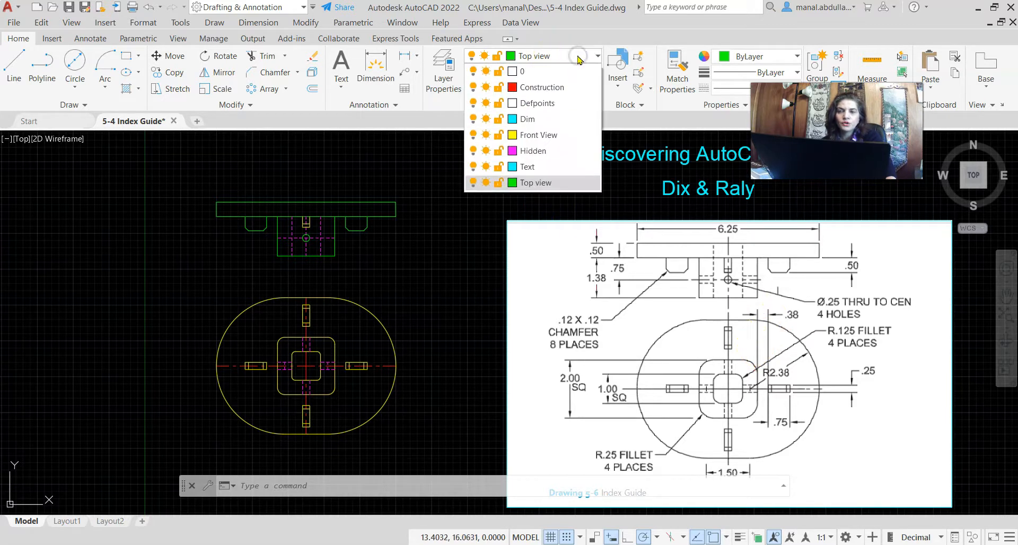
left_click(533, 152)
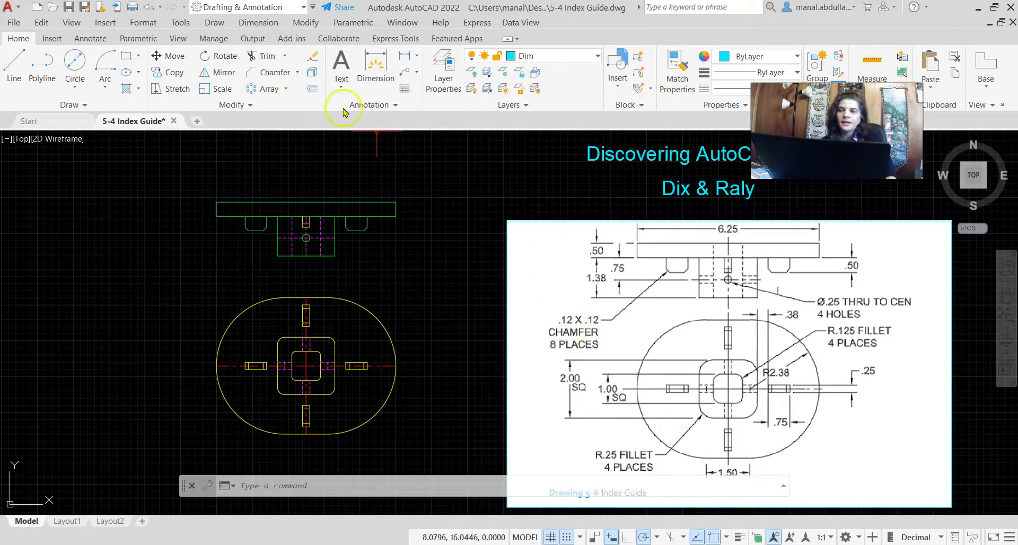
left_click(92, 38)
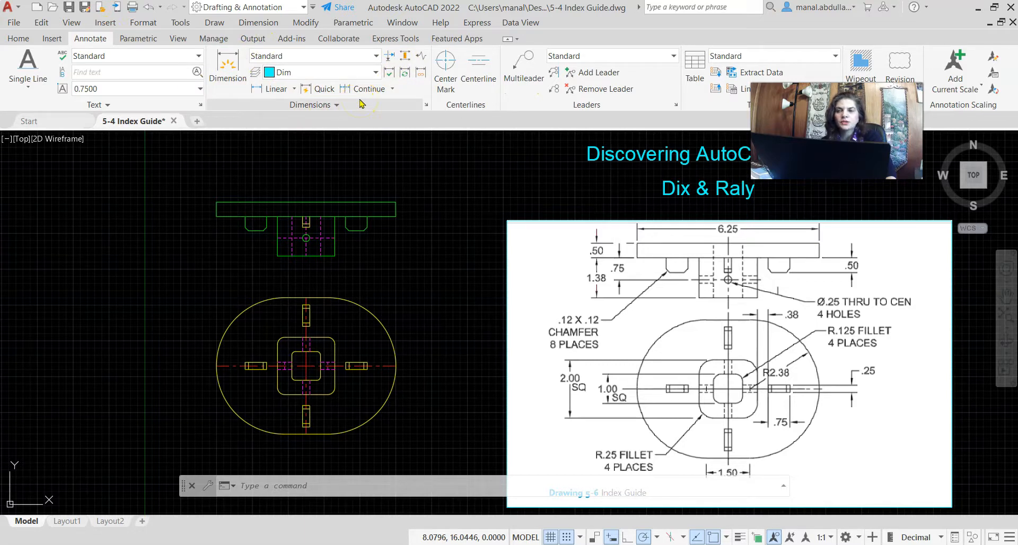
left_click(271, 96)
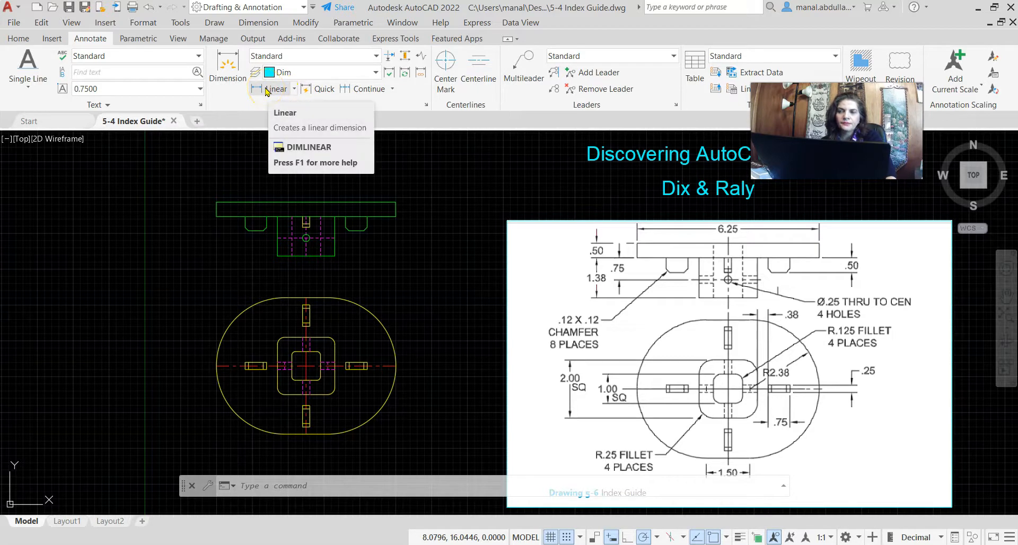
left_click(267, 91)
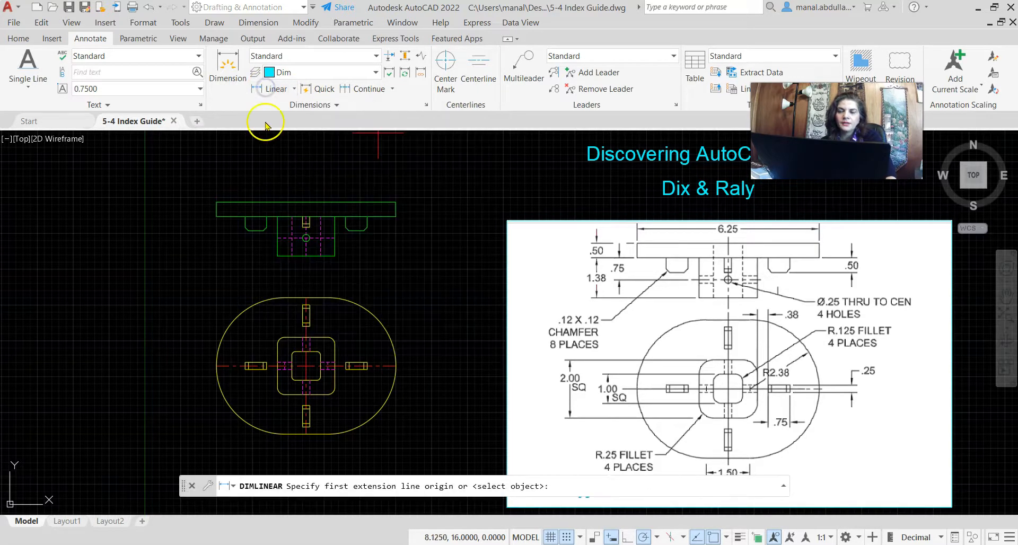
left_click(216, 202)
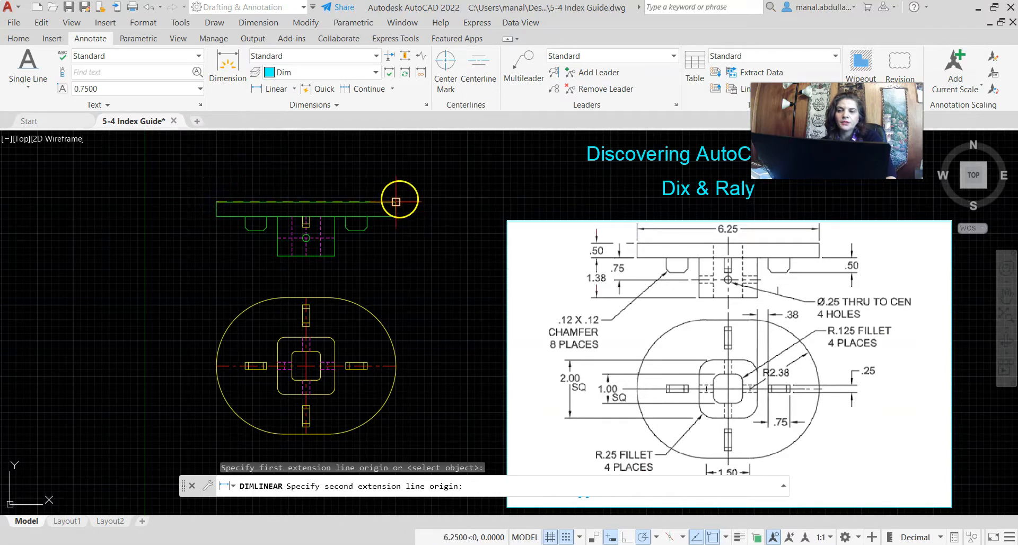
left_click(396, 202)
left_click(406, 175)
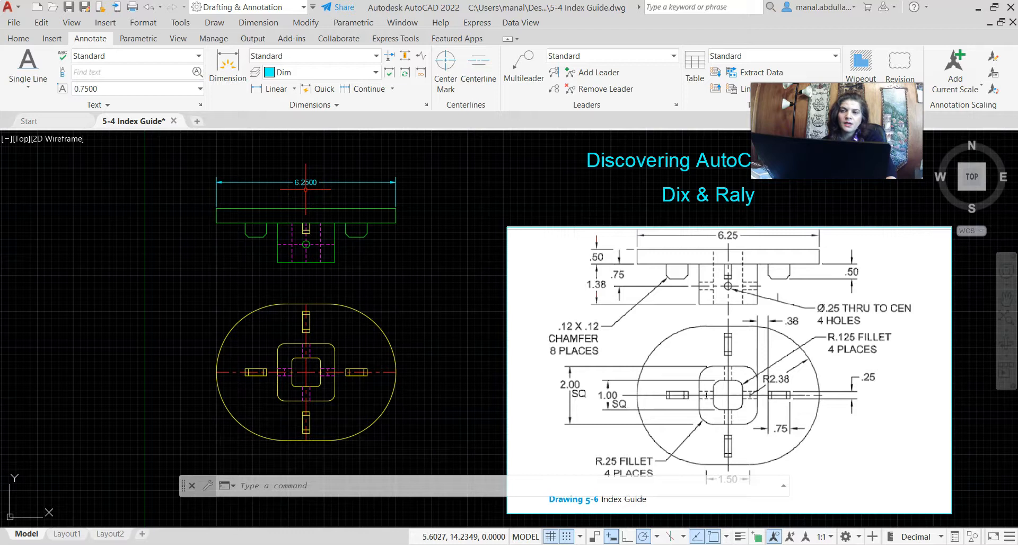
Modify the Standard dimension style so its linear dimensions use a precision of 0.00.
left_click(427, 109)
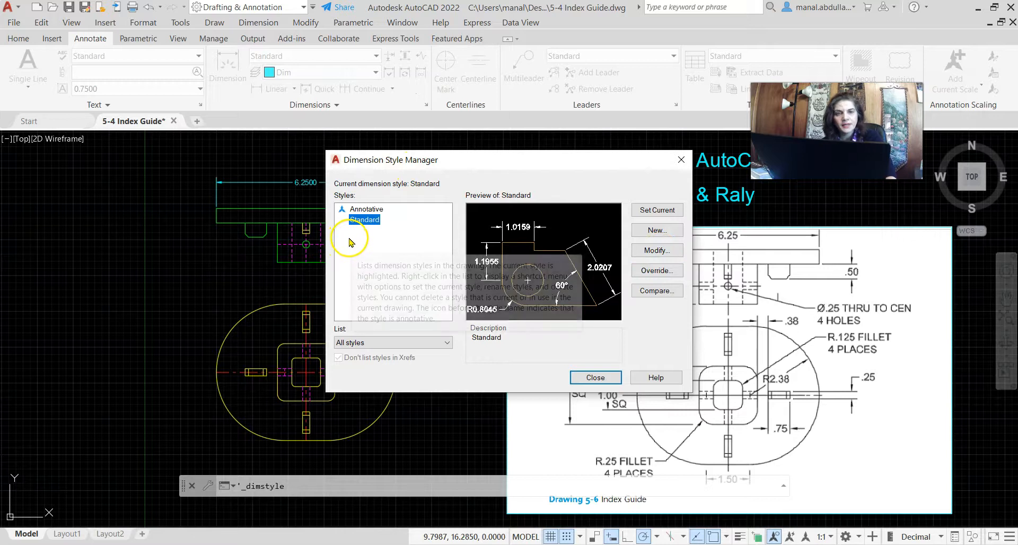
left_click(656, 253)
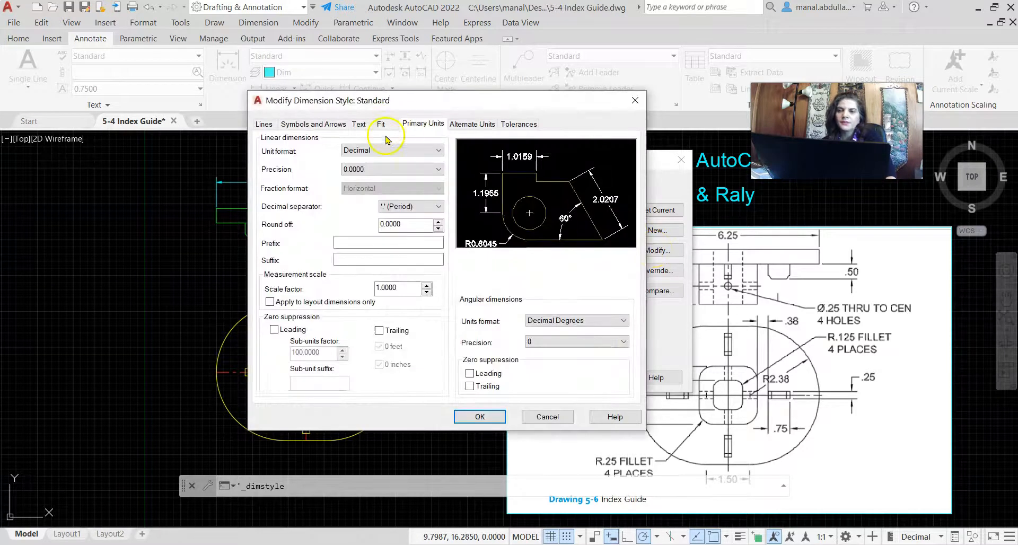
left_click(398, 169)
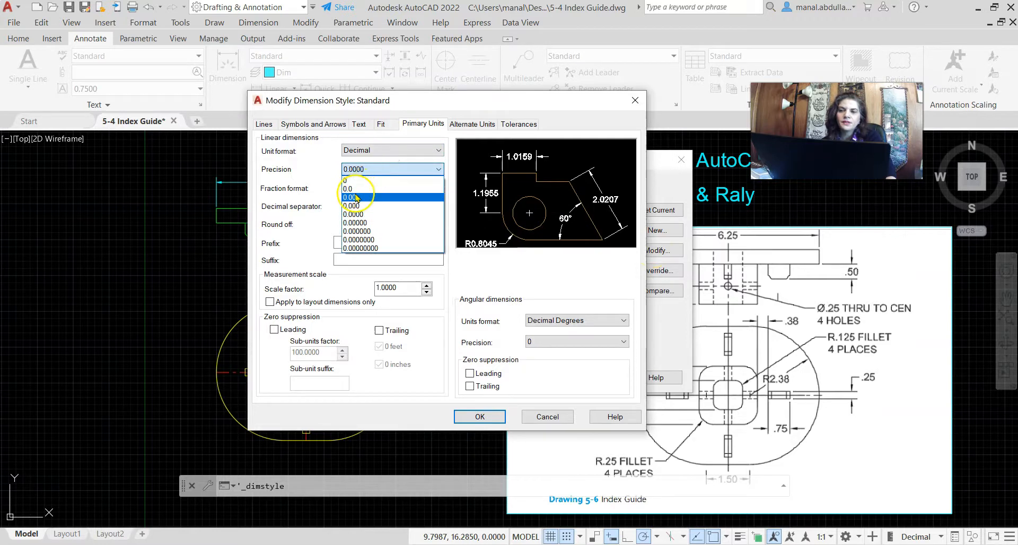
left_click(356, 198)
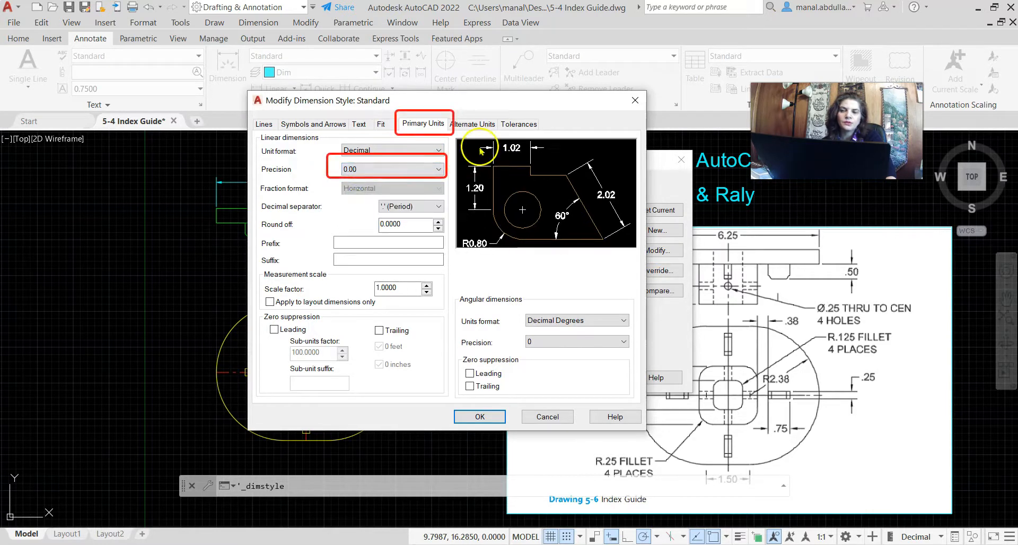
left_click(477, 417)
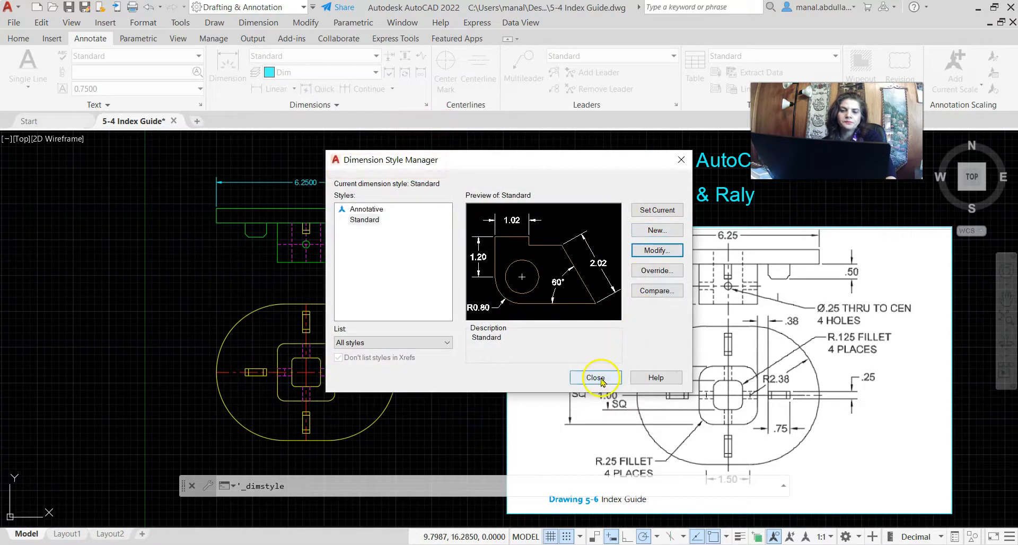
left_click(596, 377)
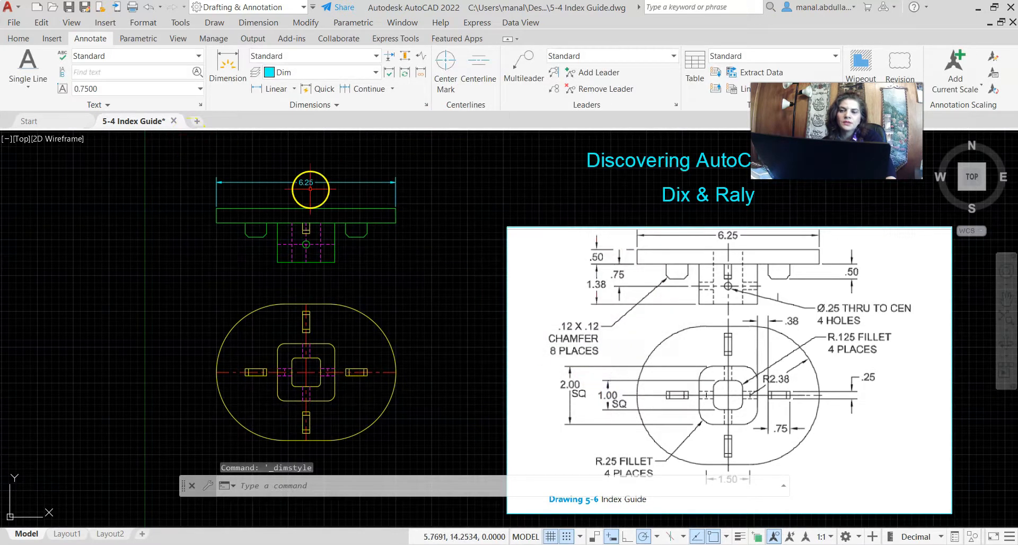
Place a vertical linear dimension of the plate's thickness just left of the upper view.
scroll(313, 183, "up", 2)
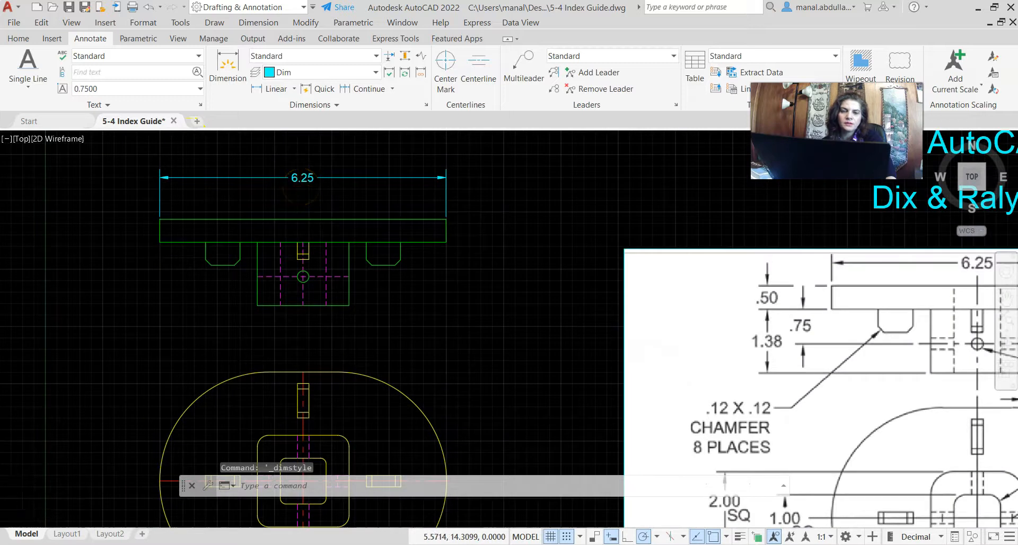
scroll(301, 183, "down", 2)
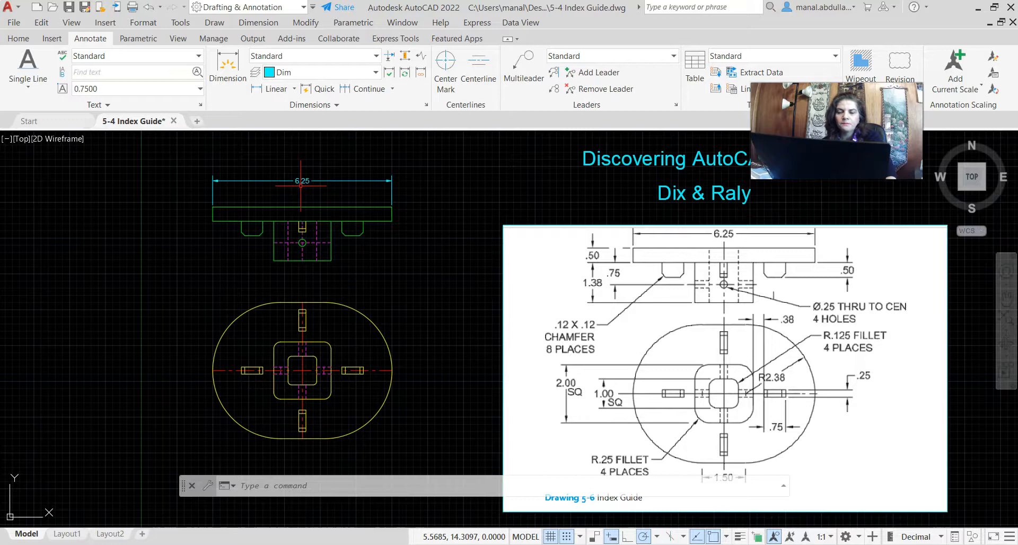
left_click(269, 90)
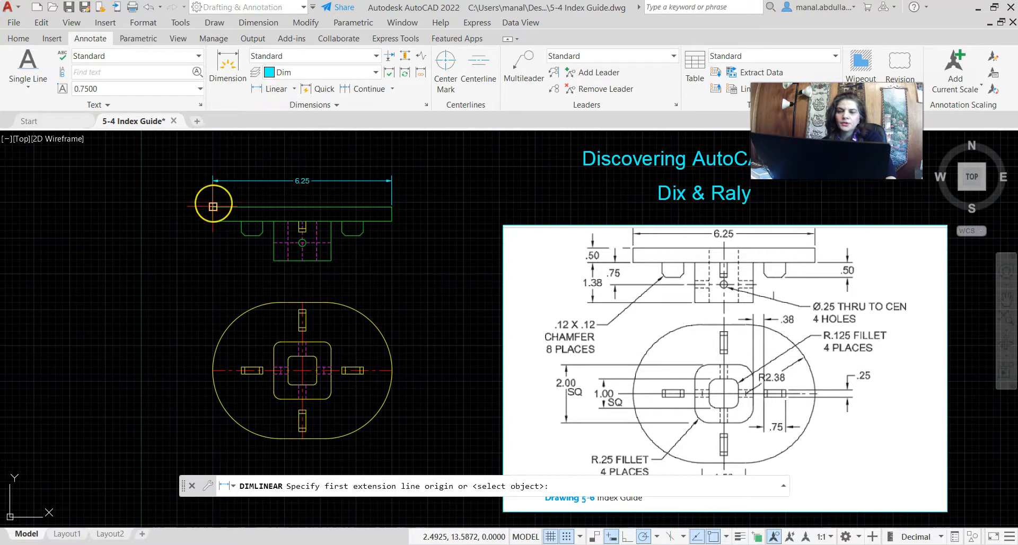
left_click(212, 206)
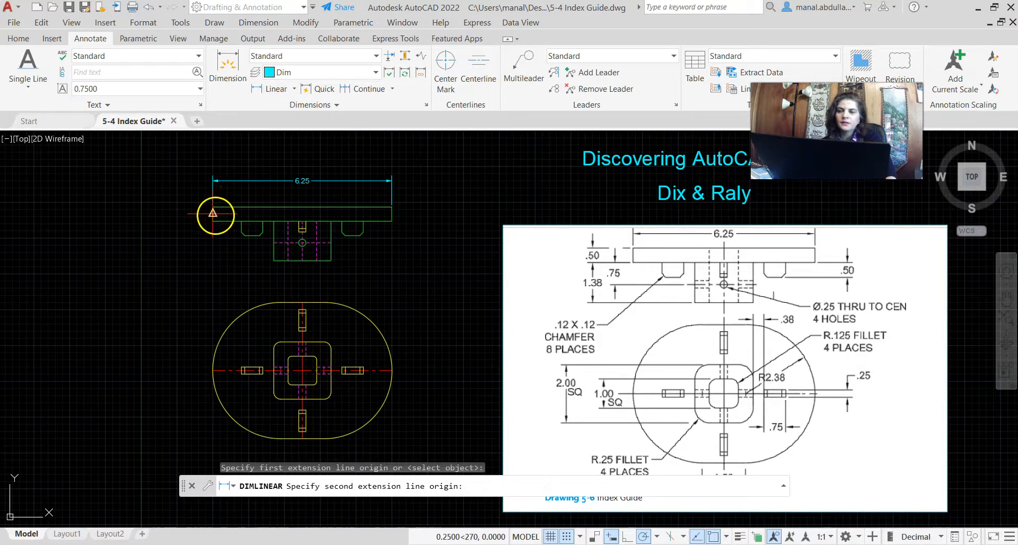
left_click(212, 221)
left_click(177, 220)
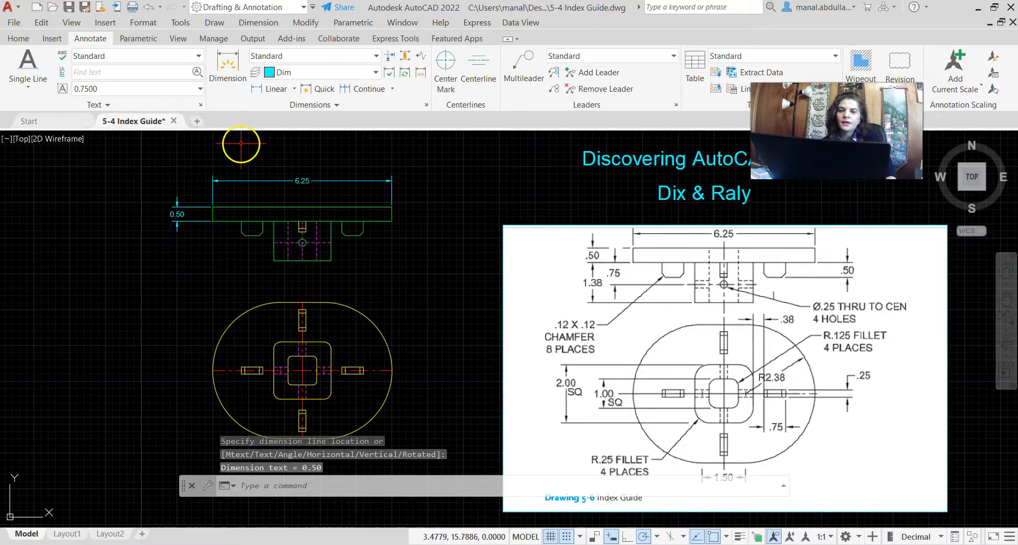
Place a vertical linear dimension from the plate's underside down to the hole's center level, left of the upper view.
left_click(268, 87)
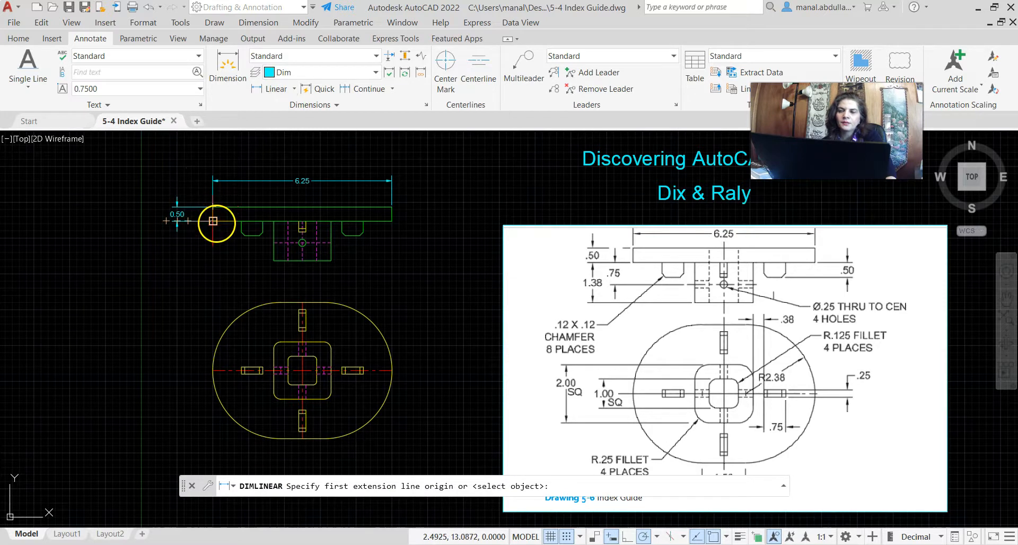
left_click(213, 221)
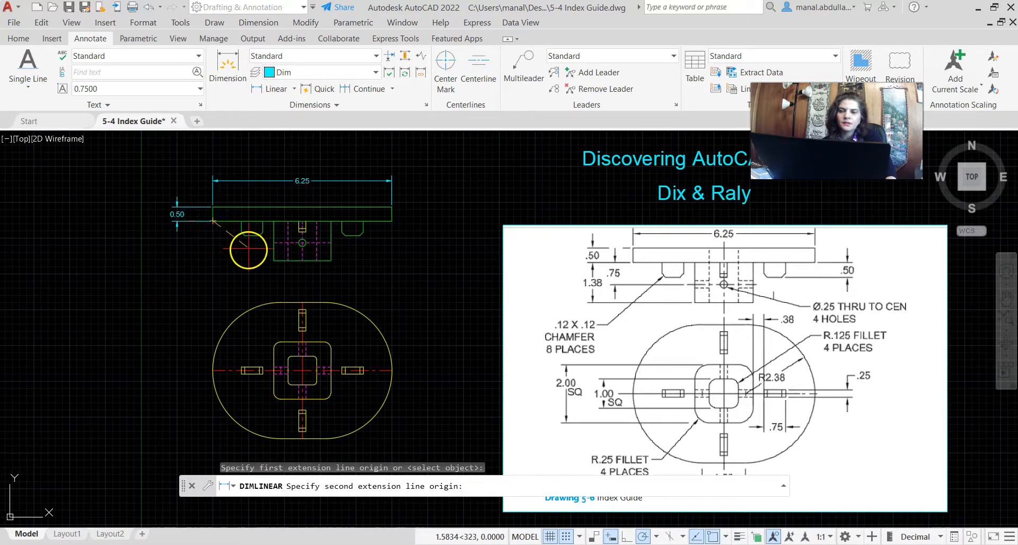
left_click(212, 242)
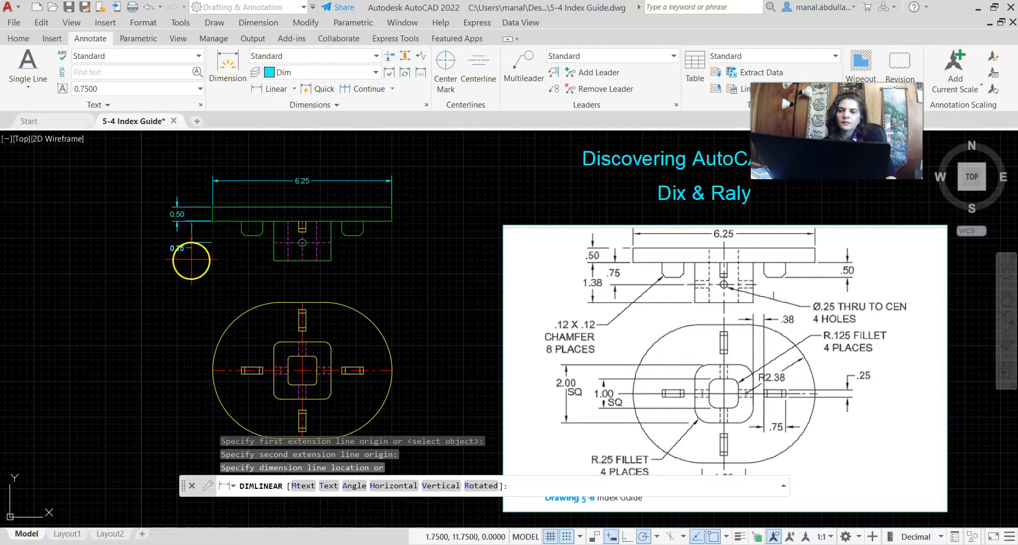
left_click(191, 261)
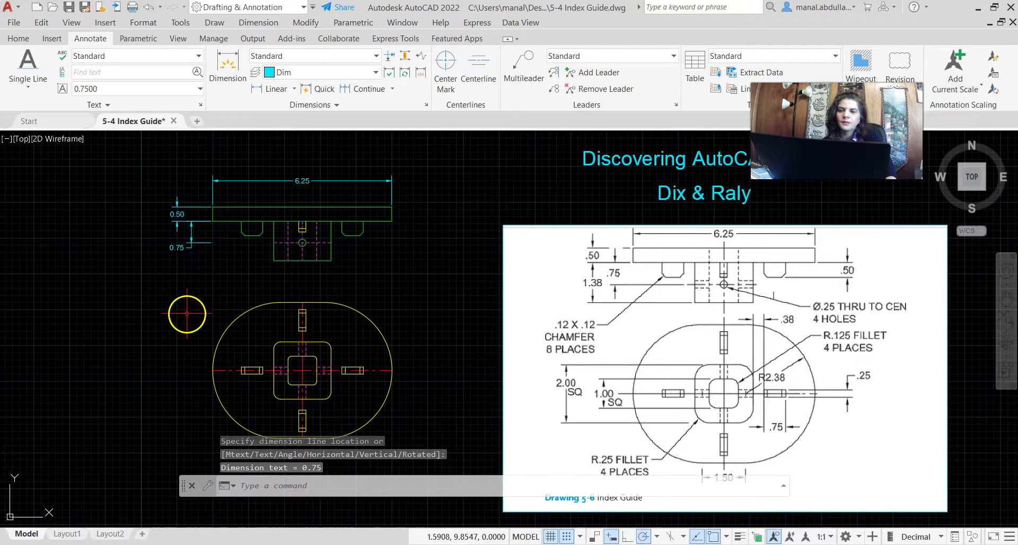
Flip both arrowheads of the hole's vertical location dimension so they point inward from outside the extension lines.
scroll(190, 245, "up", 6)
middle_click_drag(195, 247, 215, 348)
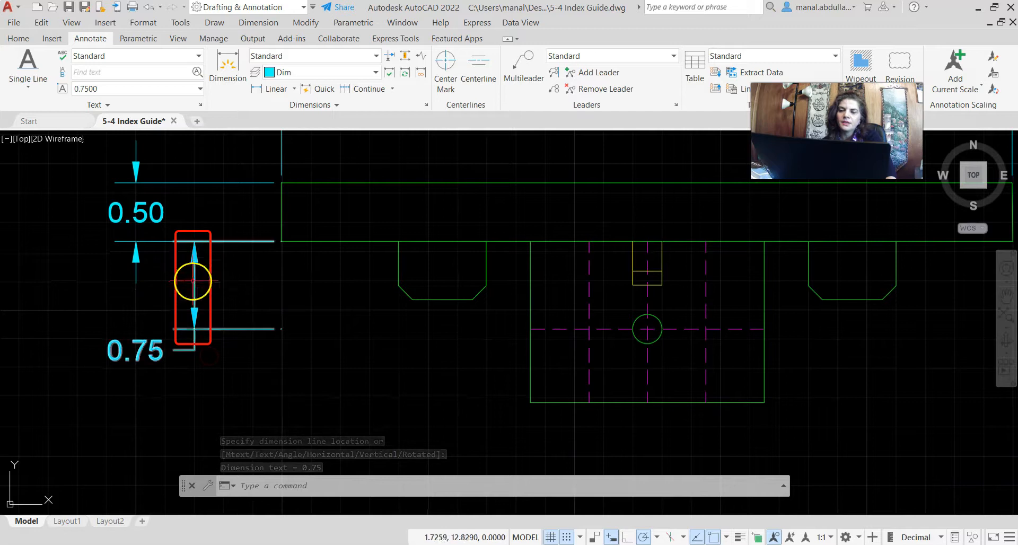
scroll(496, 346, "down", 6)
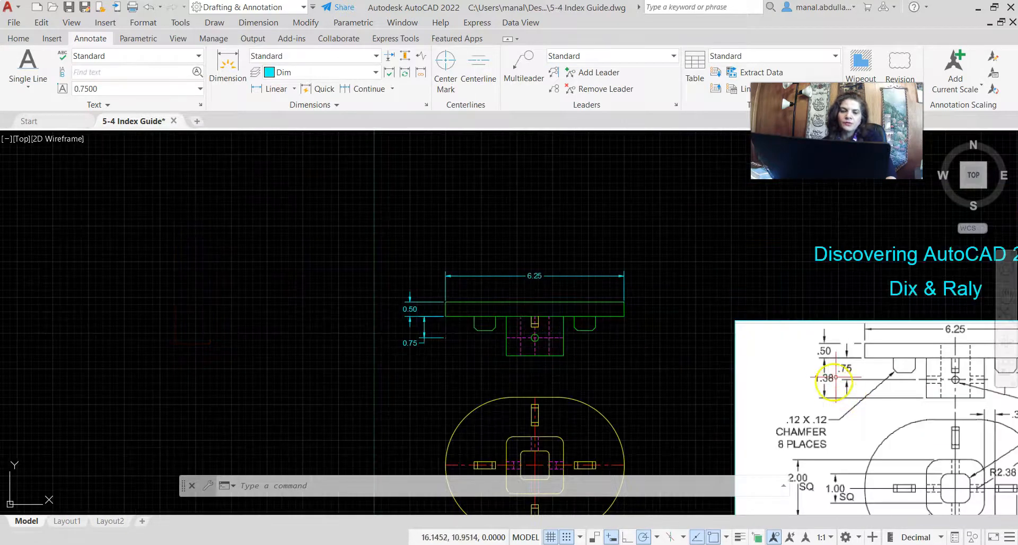
scroll(458, 332, "up", 2)
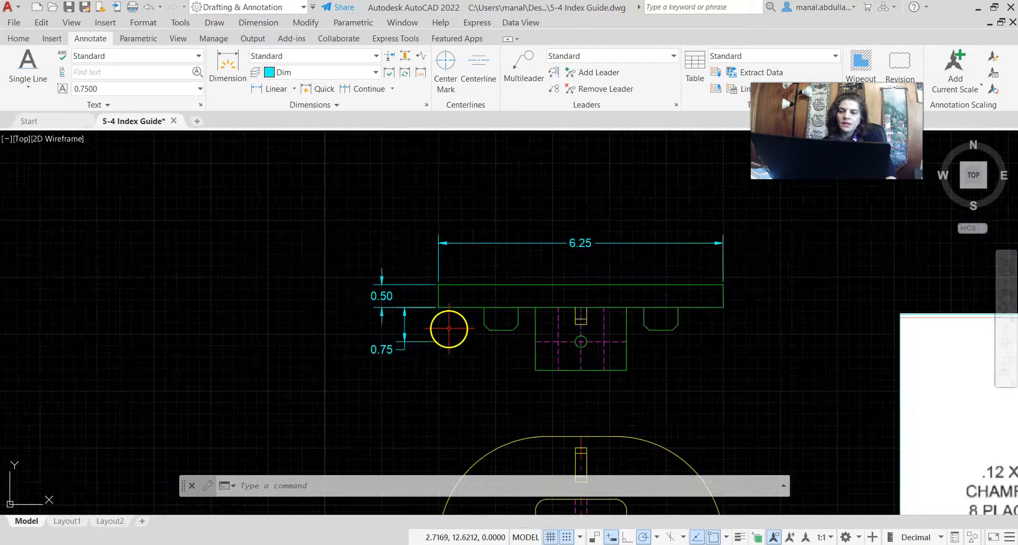
scroll(448, 329, "up", 2)
left_click(377, 304)
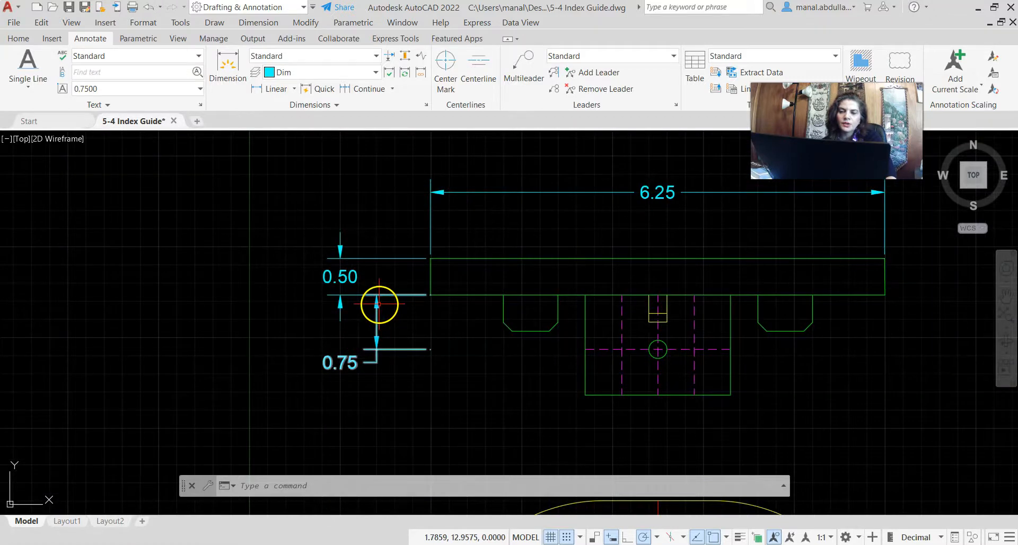
mouse_move(376, 296)
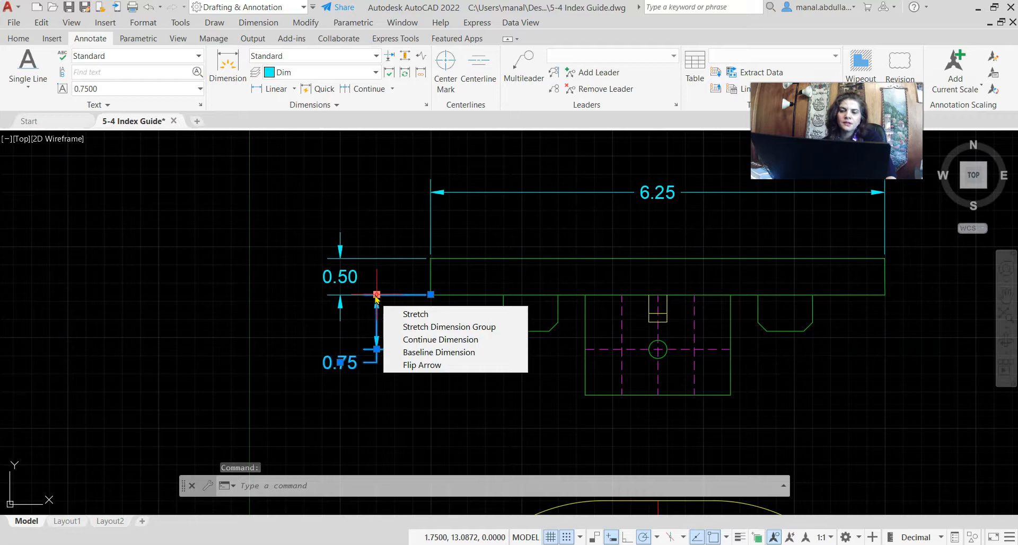
left_click(431, 366)
mouse_move(376, 350)
left_click(405, 419)
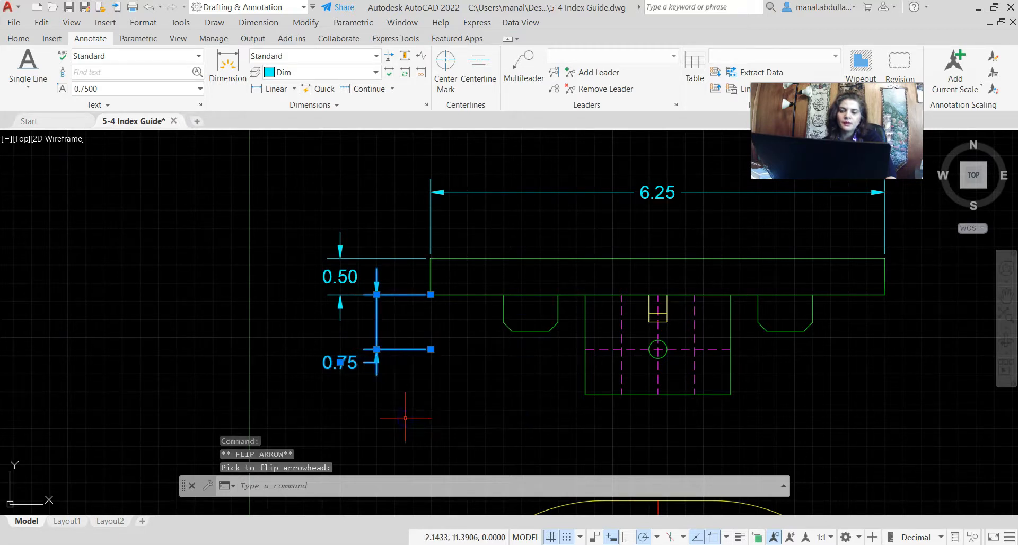
key("Escape")
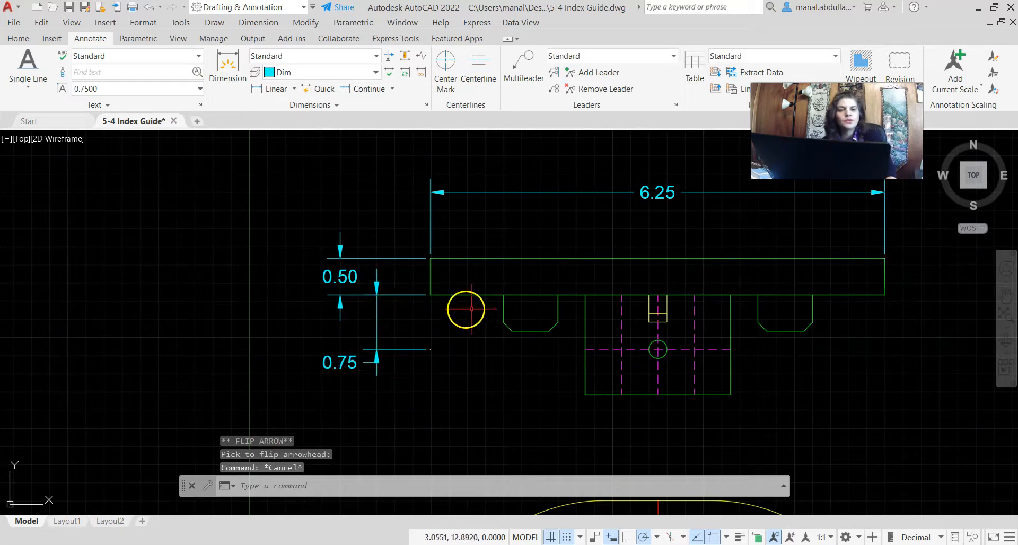
Draw a horizontal line level with the hole circle's top from the right vertical hidden line to the block's right edge.
scroll(480, 313, "down", 4)
mouse_move(600, 364)
middle_mouse_down()
mouse_move(541, 325)
mouse_move(389, 315)
middle_mouse_up()
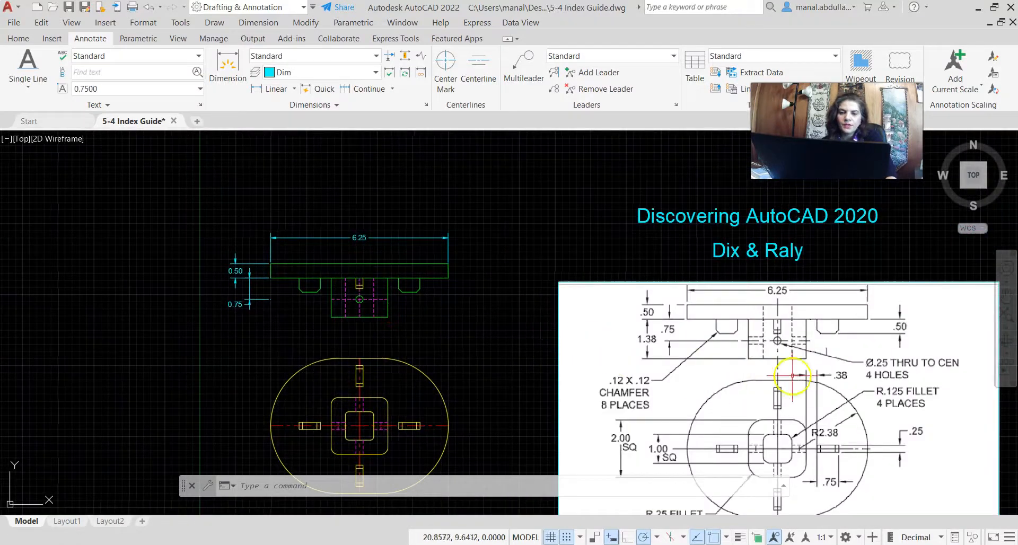
scroll(776, 357, "up", 2)
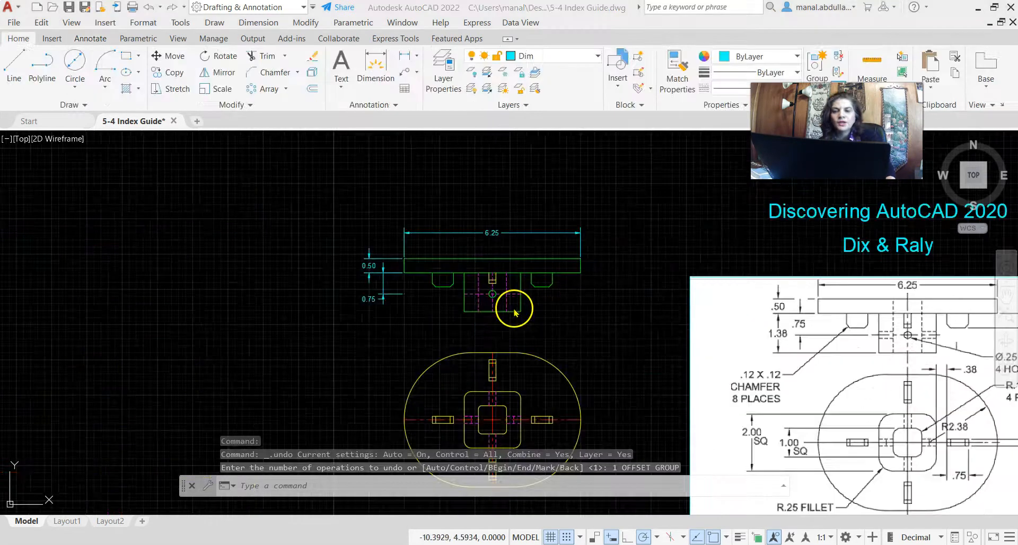
scroll(514, 305, "up", 4)
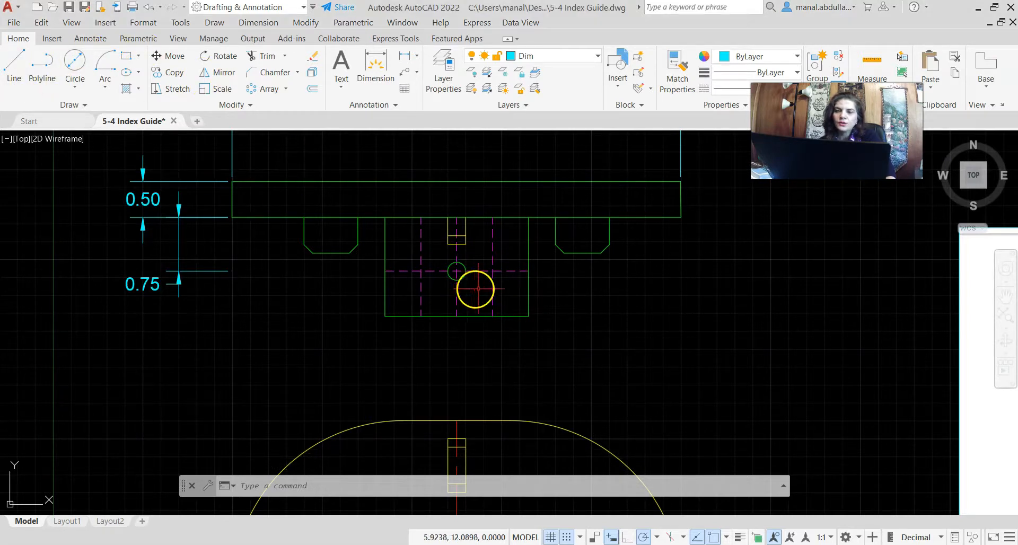
left_click(14, 68)
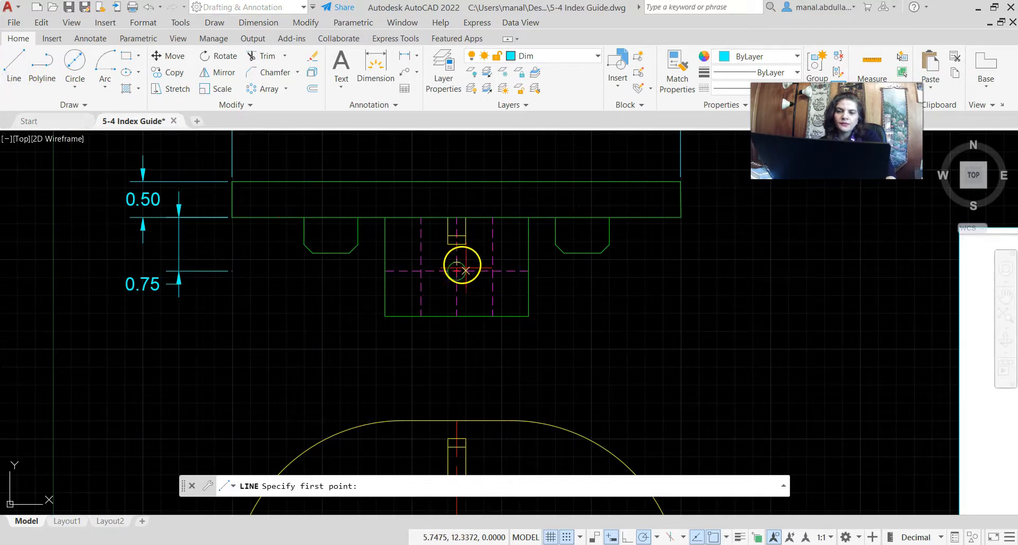
left_click(493, 262)
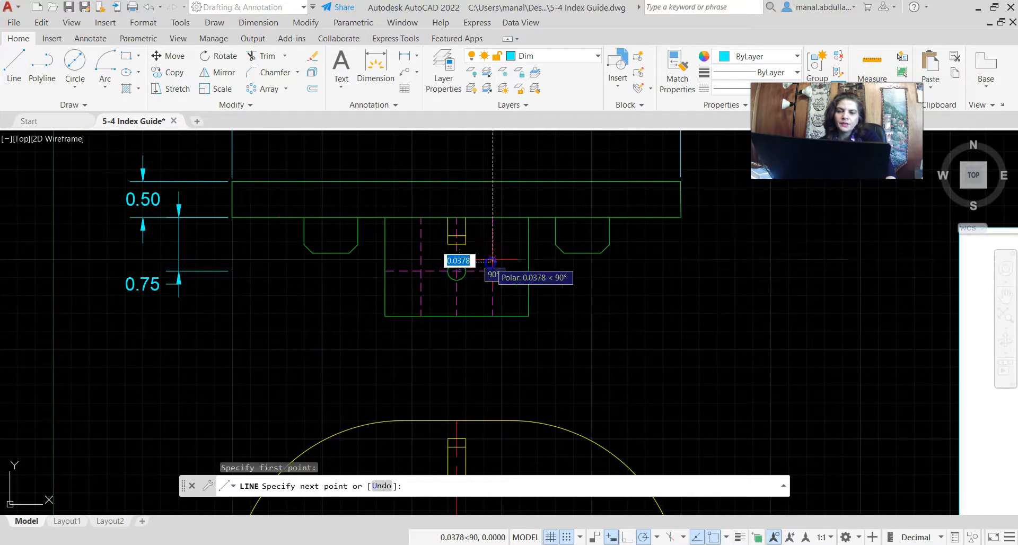
left_click(529, 262)
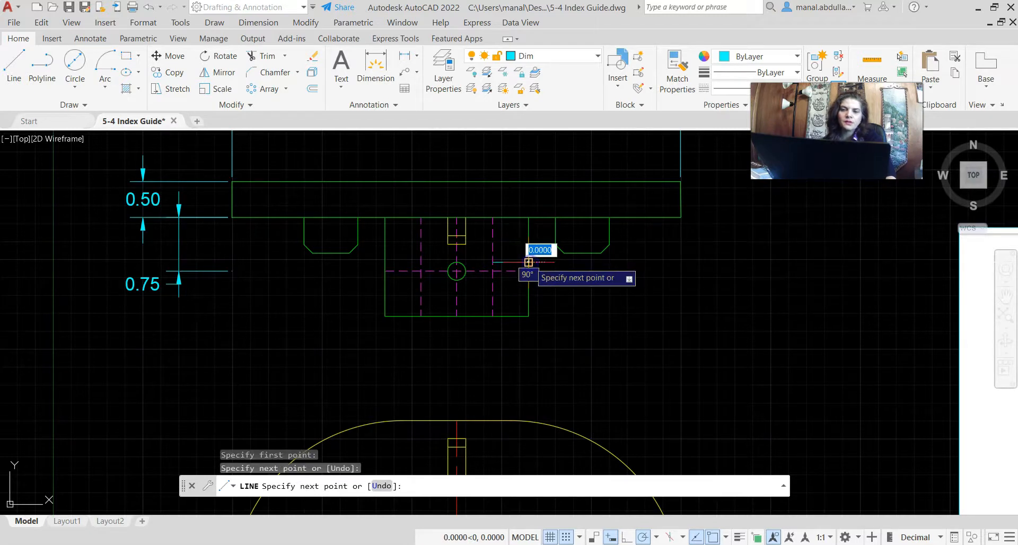
key("Return")
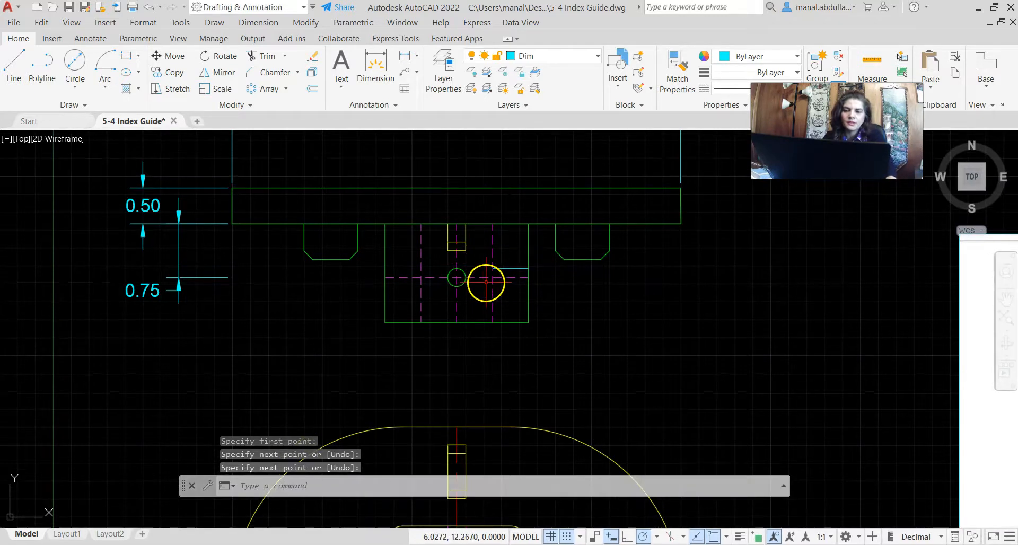
Turn grid snap off and draw a horizontal line level with the circle's bottom from the right hidden line to the block's right edge.
key("Return")
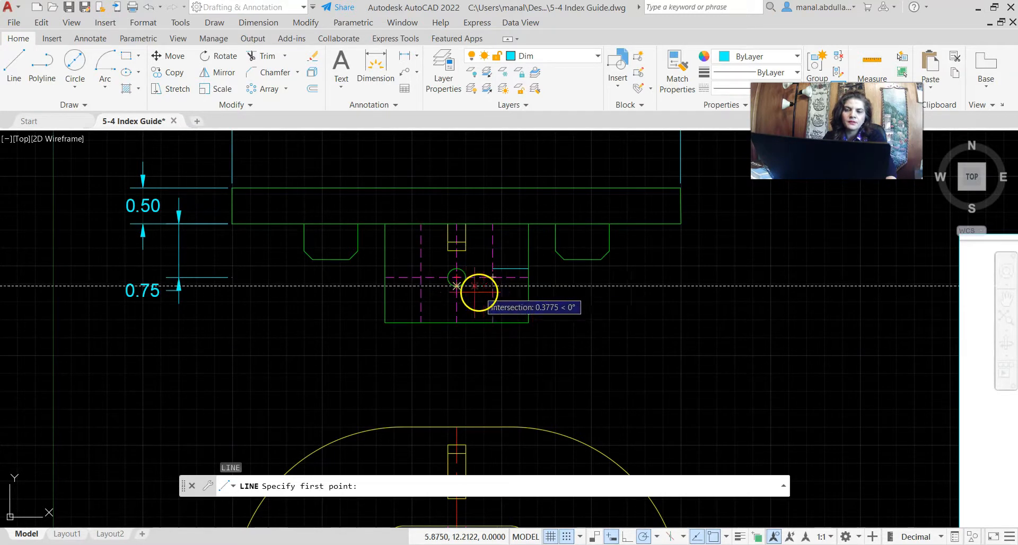
scroll(493, 289, "up", 4)
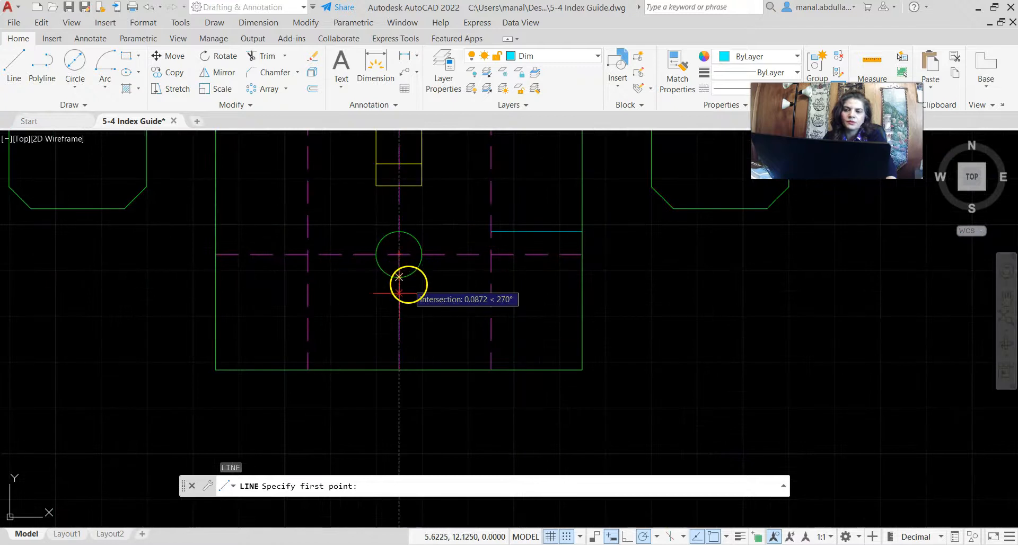
left_click(566, 537)
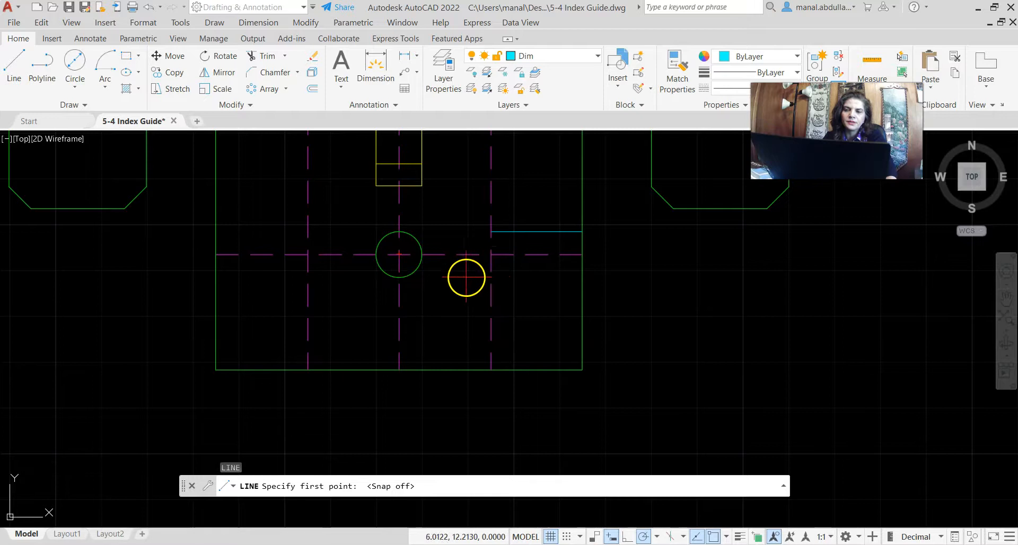
left_click(491, 277)
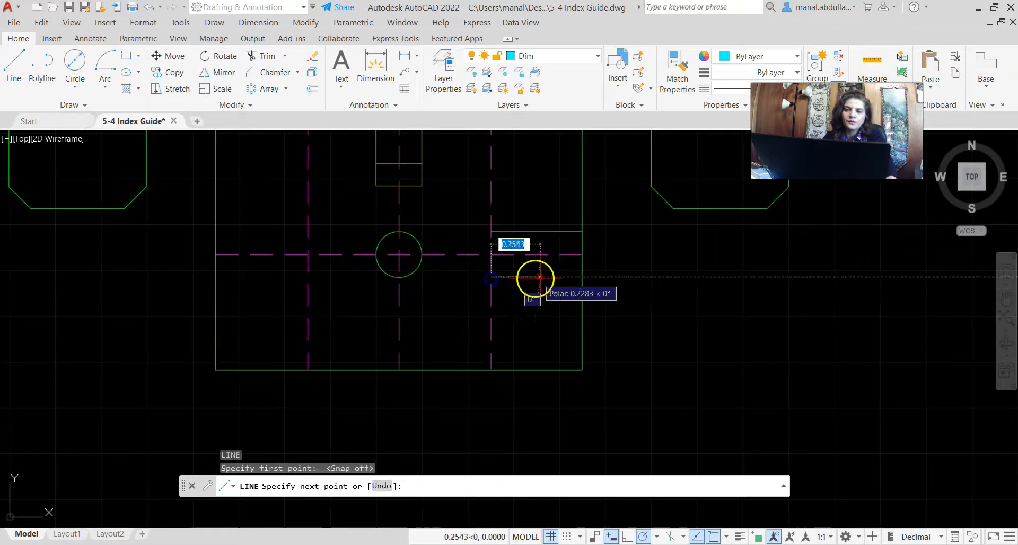
left_click(583, 277)
key("Return")
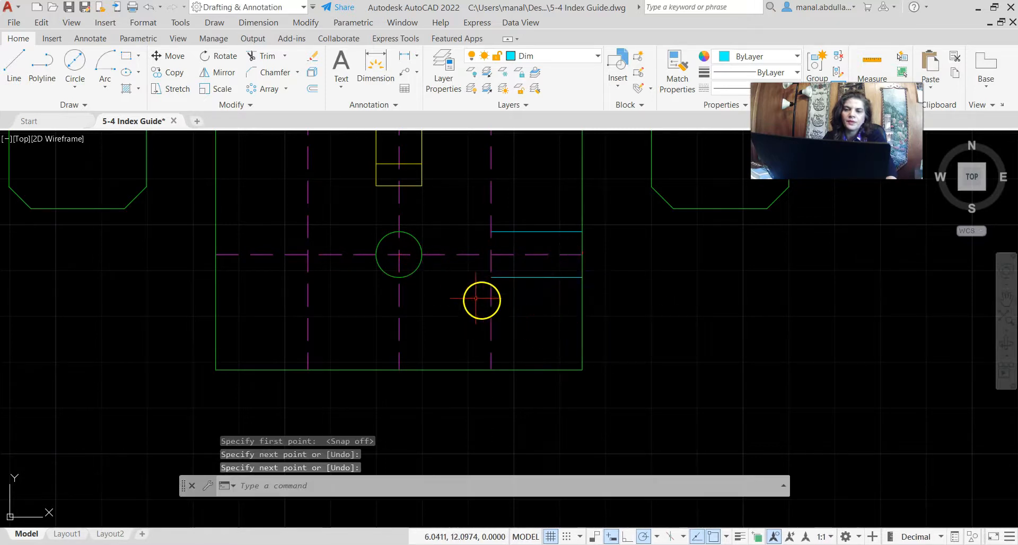
Draw two horizontal lines level with the hole circle's top and bottom, from the left vertical hidden line to the block's left edge.
key("Return")
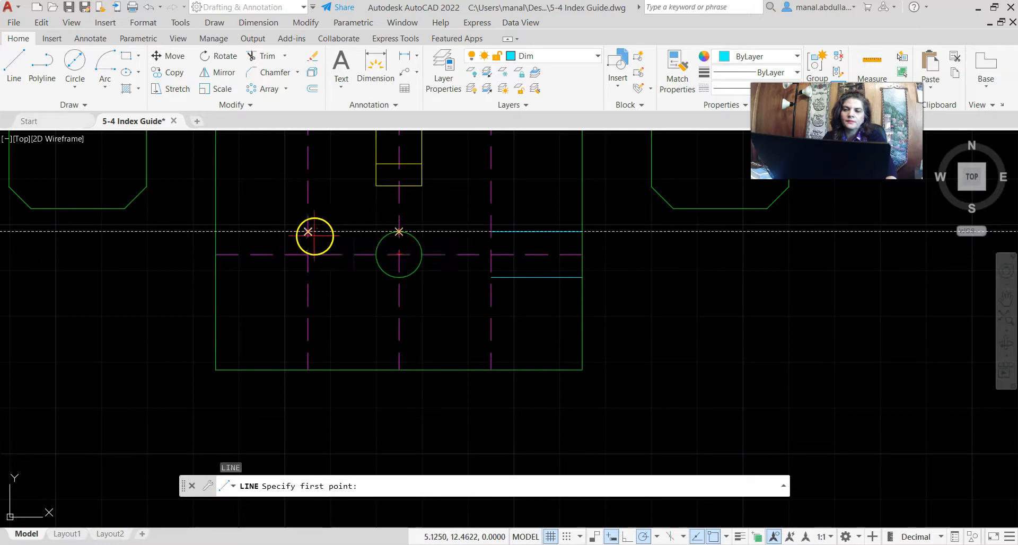
left_click(308, 232)
left_click(216, 232)
key("Return")
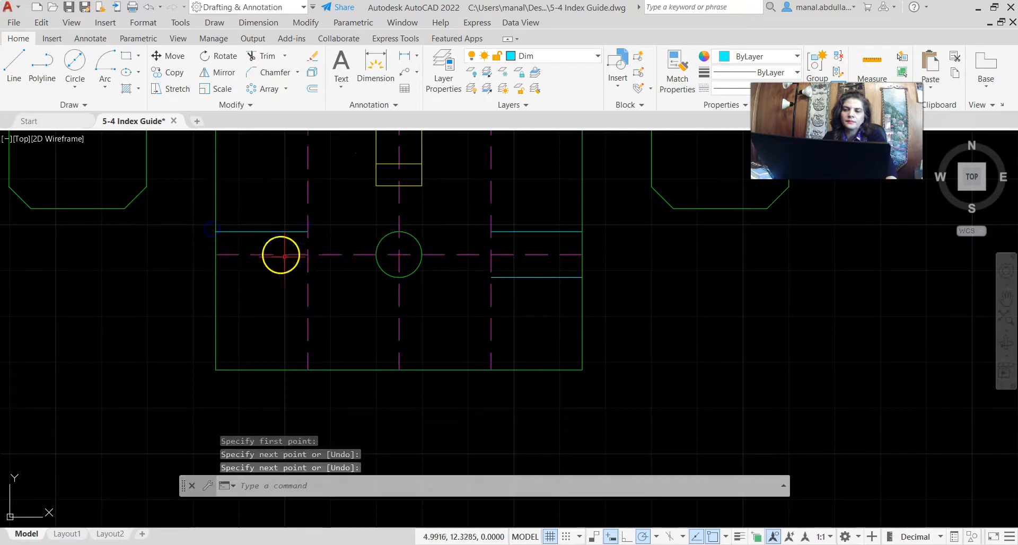
key("Return")
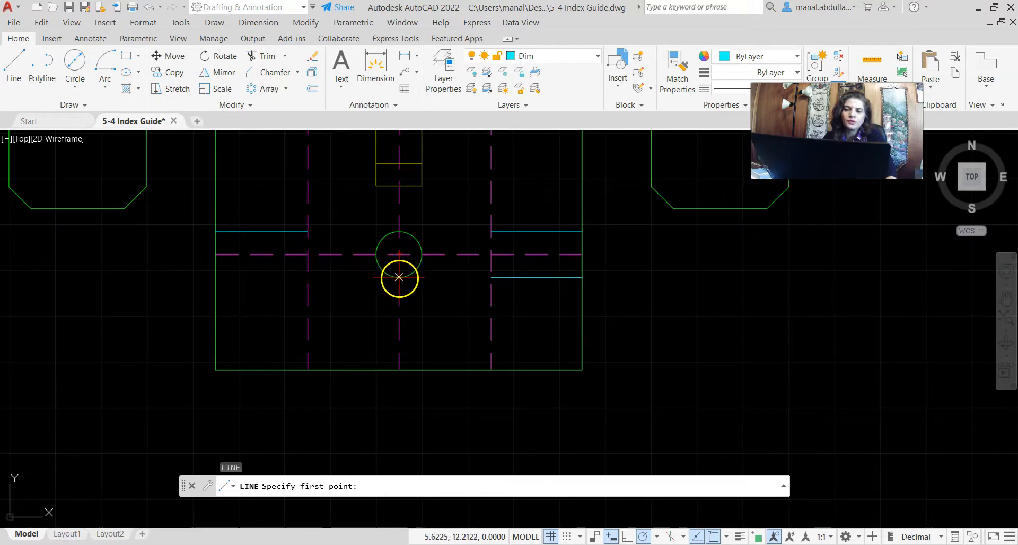
left_click(308, 277)
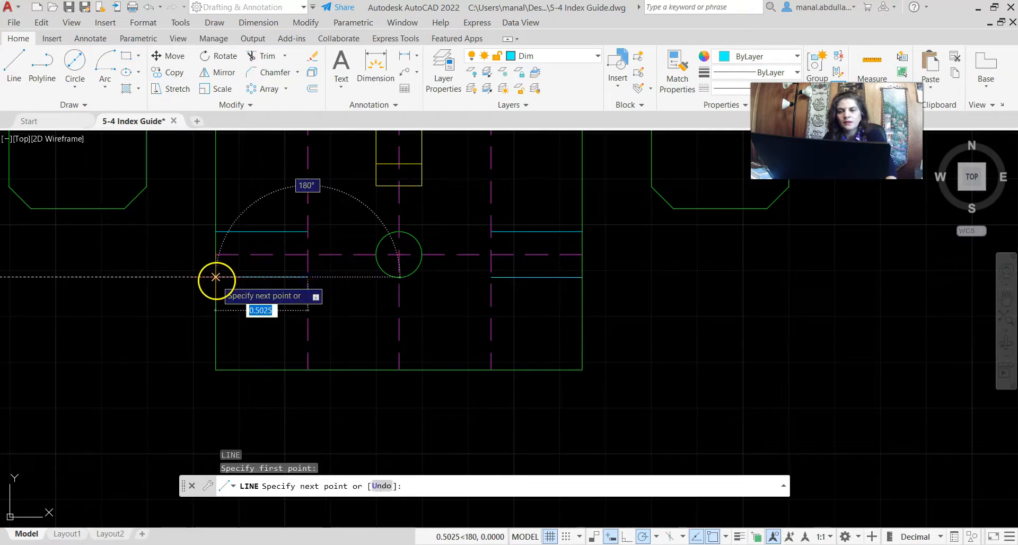
left_click(216, 277)
key("Return")
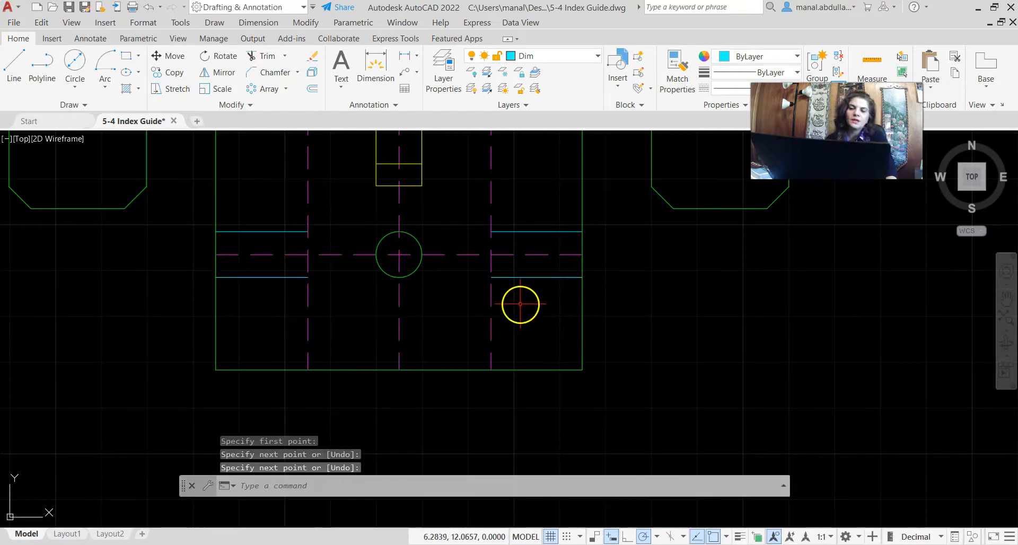
Match the properties of the right vertical hidden line onto the four new side-hole edge lines in the upper view.
left_click(683, 85)
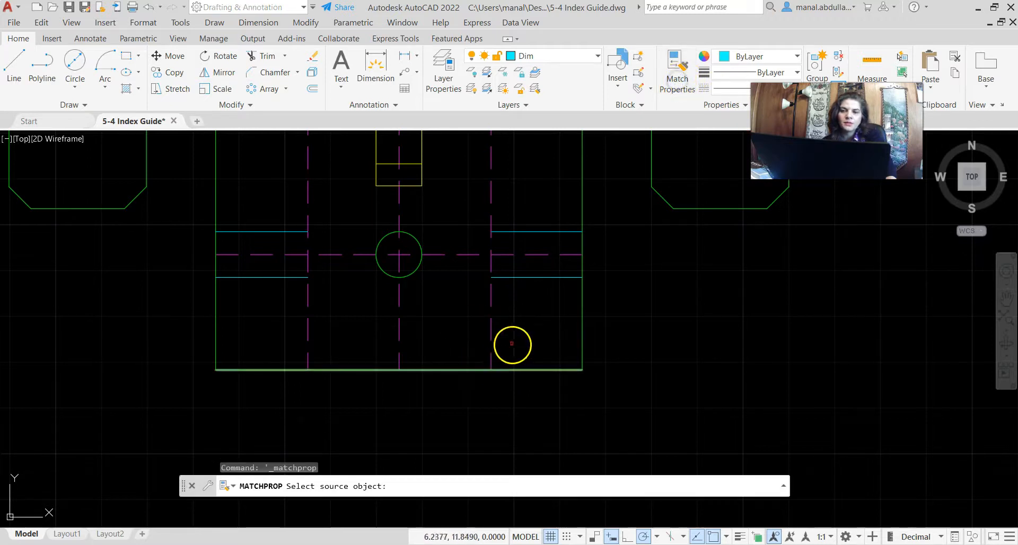
left_click(491, 330)
left_click(524, 279)
left_click(529, 231)
left_click(534, 227)
left_click(411, 238)
left_click(280, 229)
left_click(266, 243)
left_click(275, 271)
left_click(254, 284)
key("Escape")
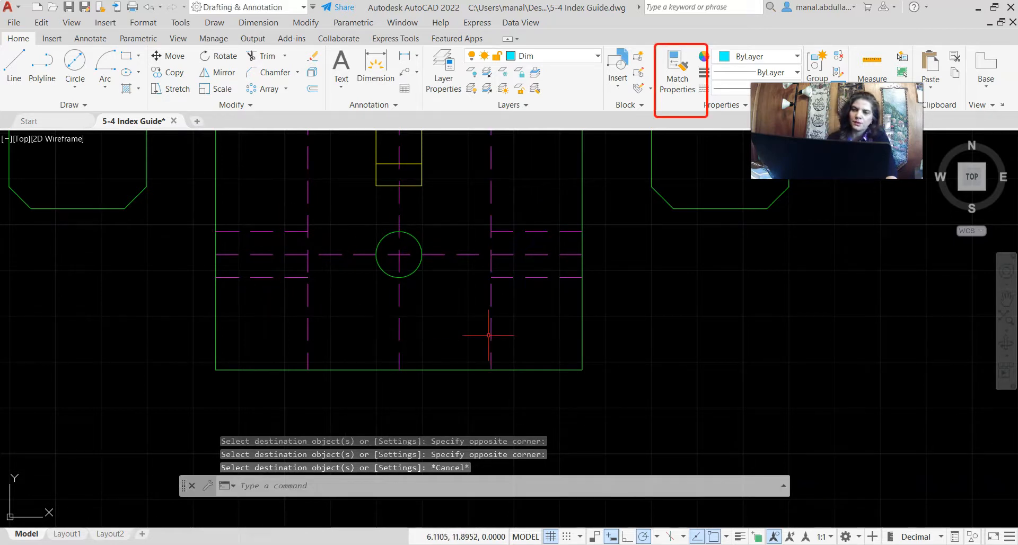
Place a horizontal linear dimension across the straight bottom edge of the outer outline, below the lower view.
scroll(493, 336, "down", 5)
scroll(597, 361, "down", 3)
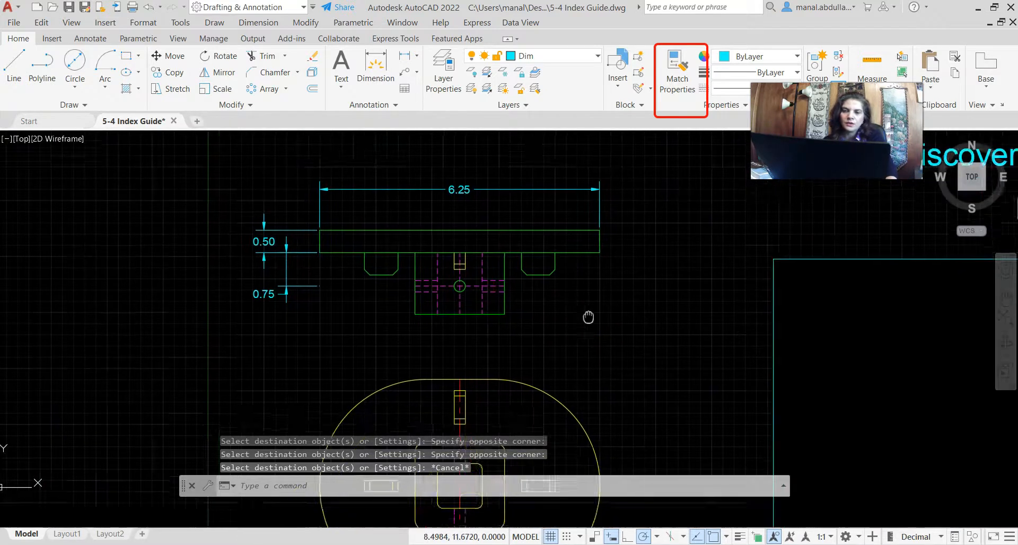
mouse_move(691, 394)
middle_mouse_down()
mouse_move(636, 314)
mouse_move(644, 345)
middle_mouse_up()
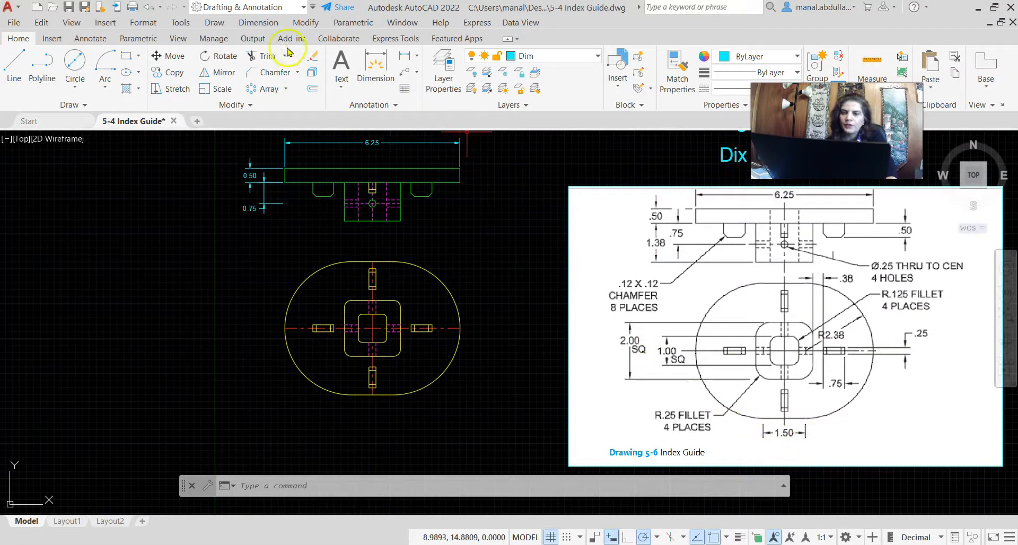
left_click(84, 37)
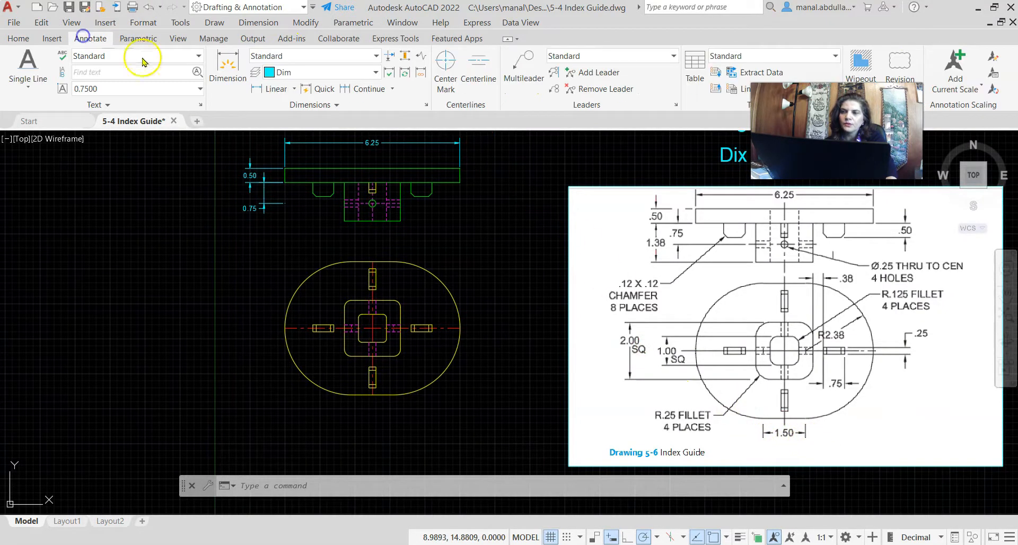
left_click(268, 89)
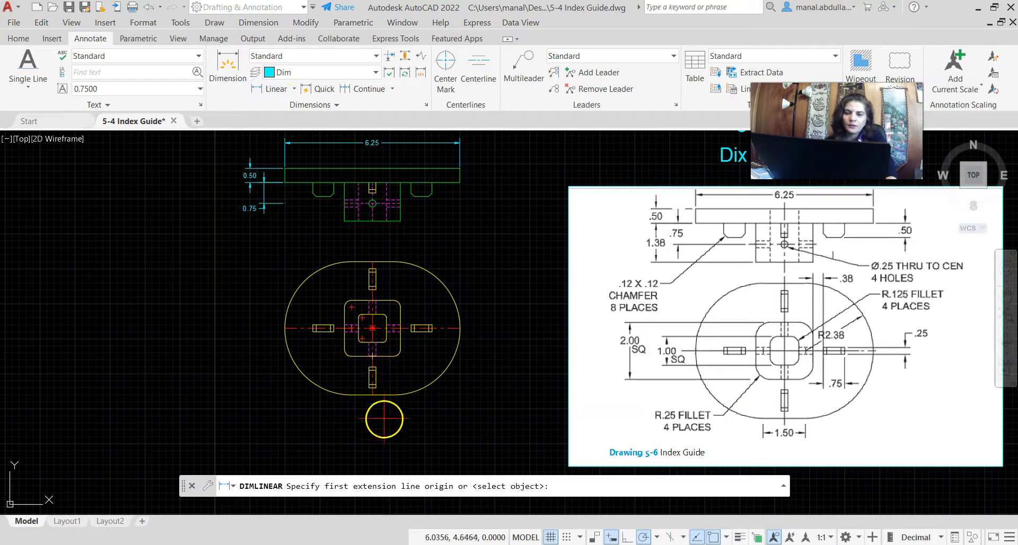
left_click(351, 395)
left_click(393, 395)
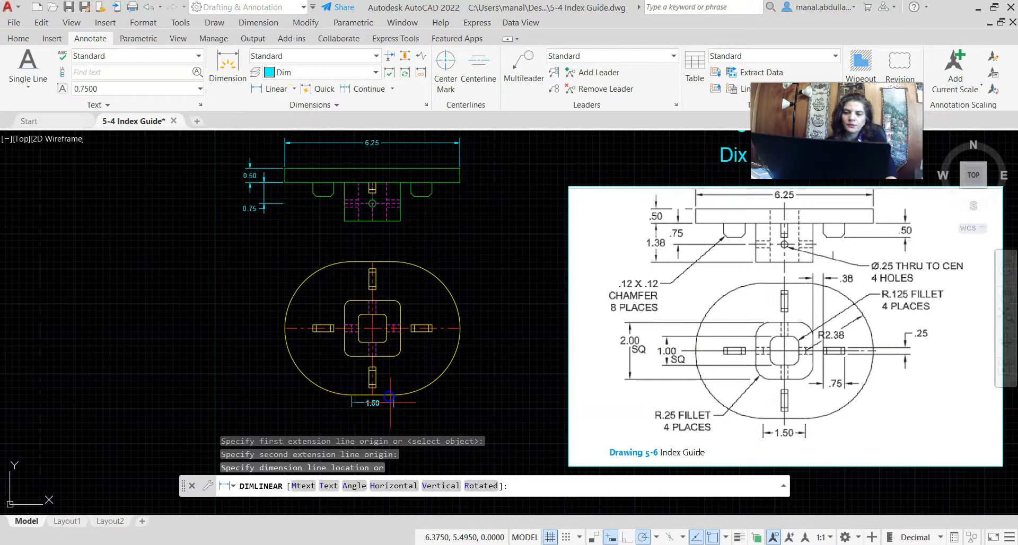
left_click(406, 421)
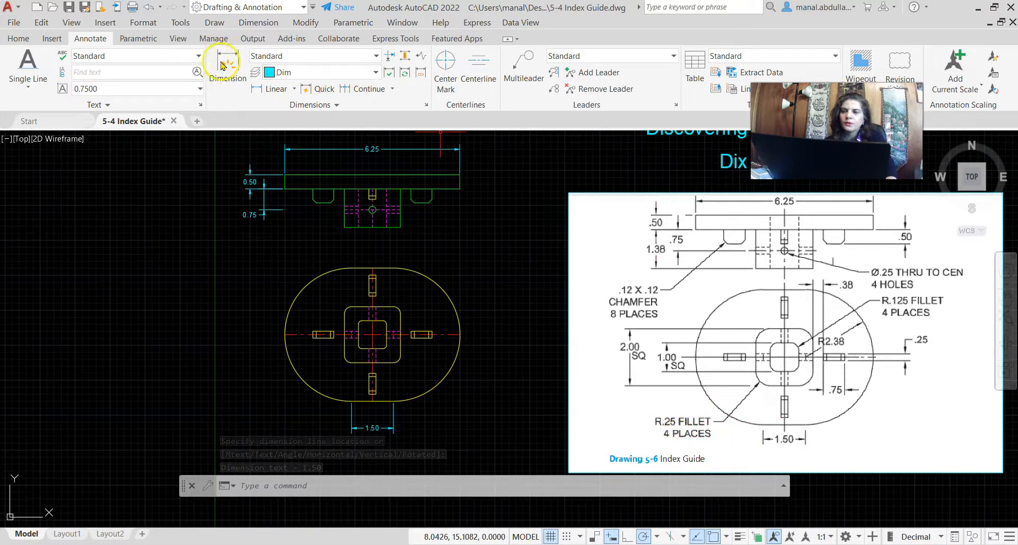
Add a radius dimension to the outer square's lower-left fillet, with its text outside the outline at the lower left.
left_click(295, 89)
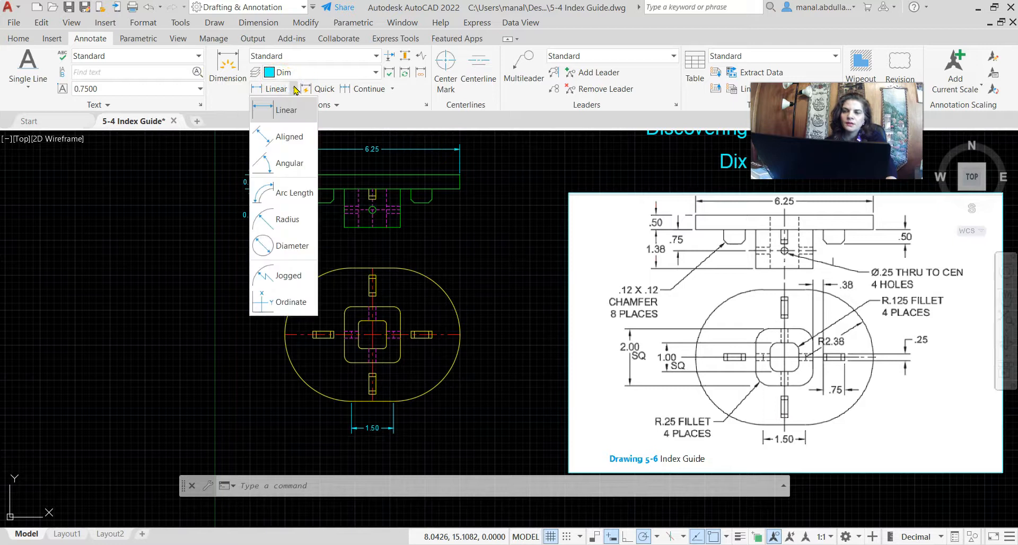
left_click(282, 219)
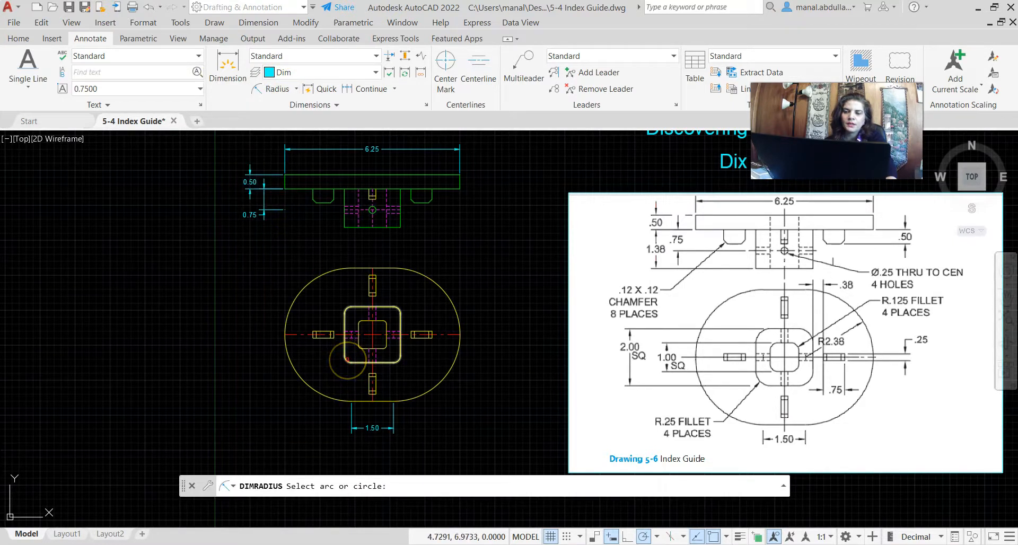
left_click(347, 360)
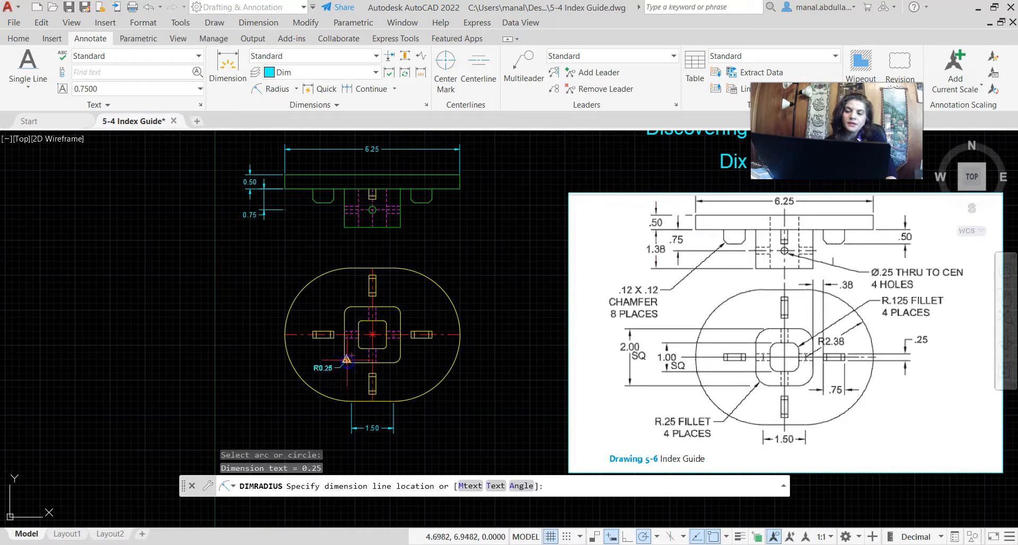
left_click(300, 403)
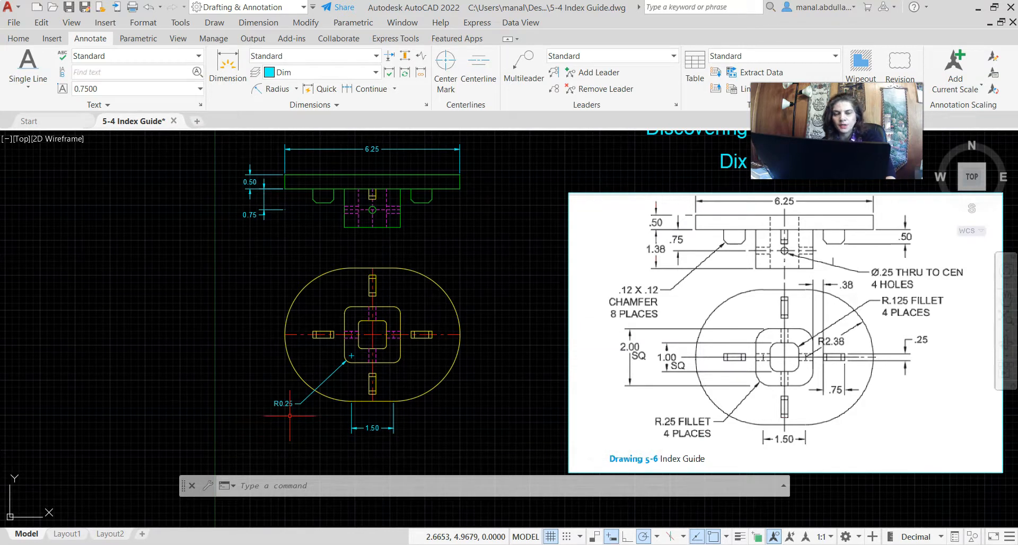
Replace the fillet radius dimension's text with "R .25 FILLET 4 PLACES".
scroll(297, 413, "up", 2)
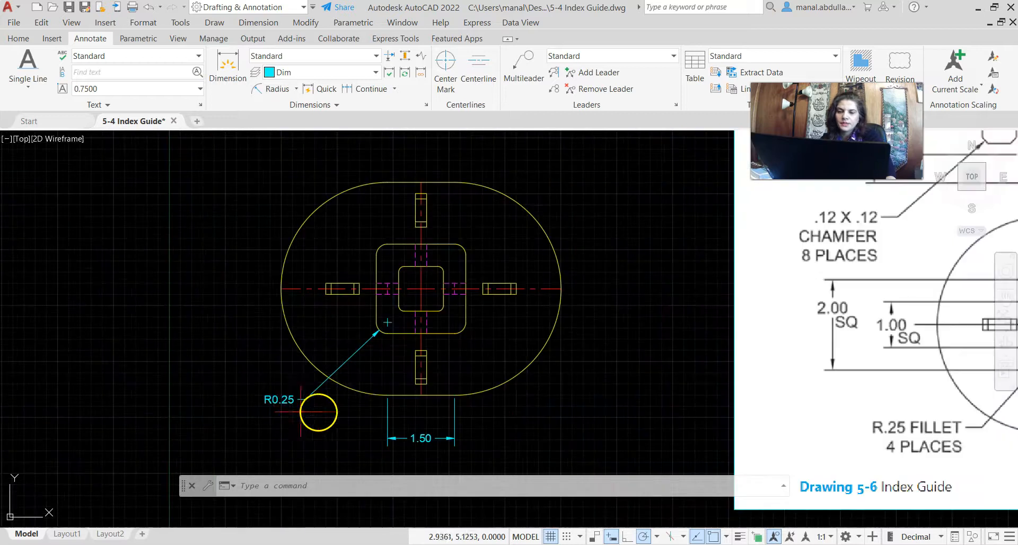
scroll(575, 357, "down", 2)
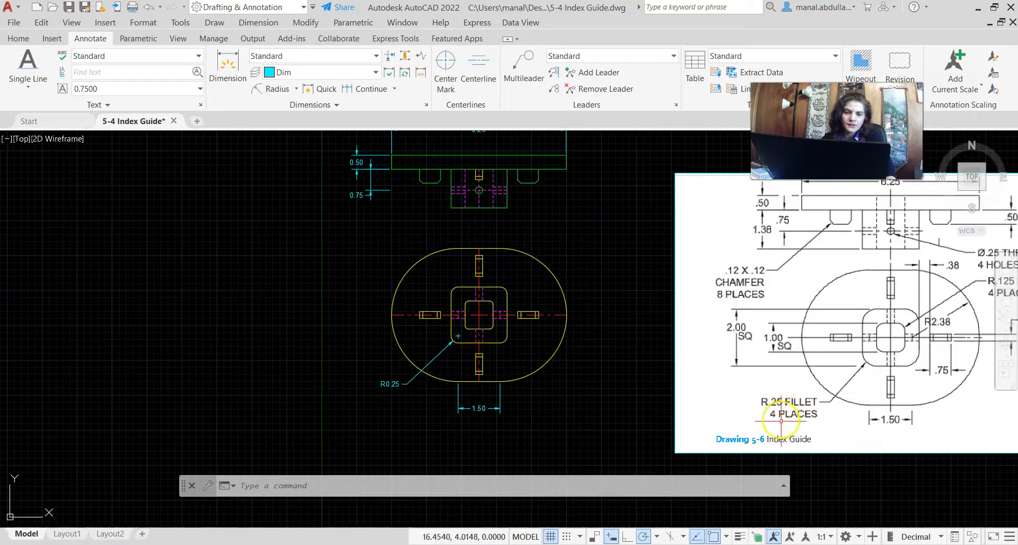
scroll(361, 385, "up", 2)
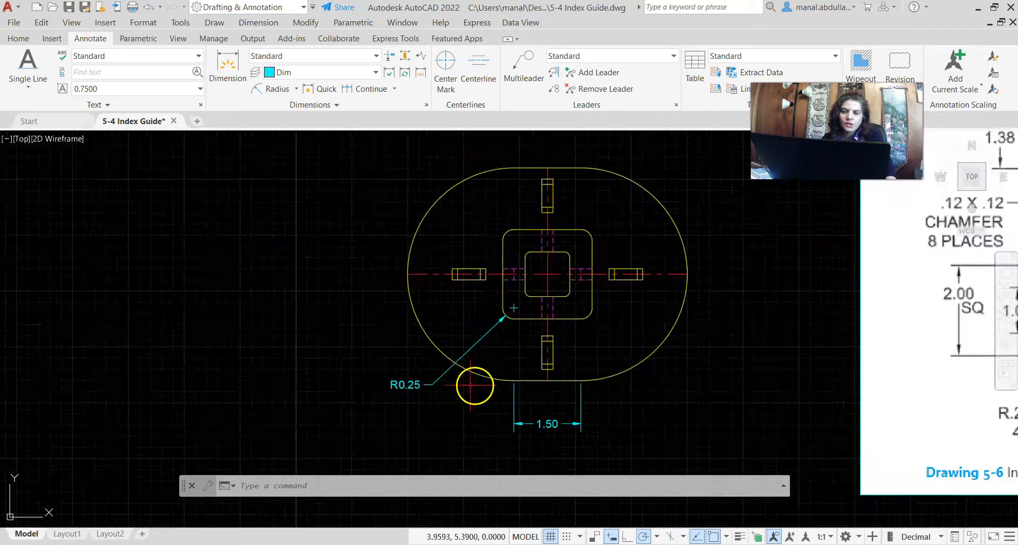
double_click(414, 385)
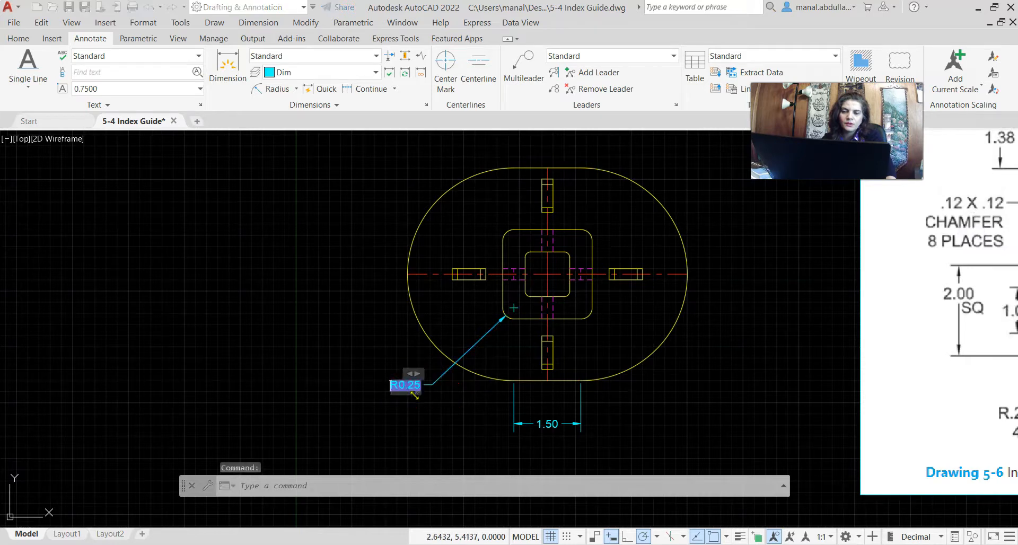
scroll(909, 387, "down", 2)
middle_click_drag(909, 390, 639, 364)
key("F7")
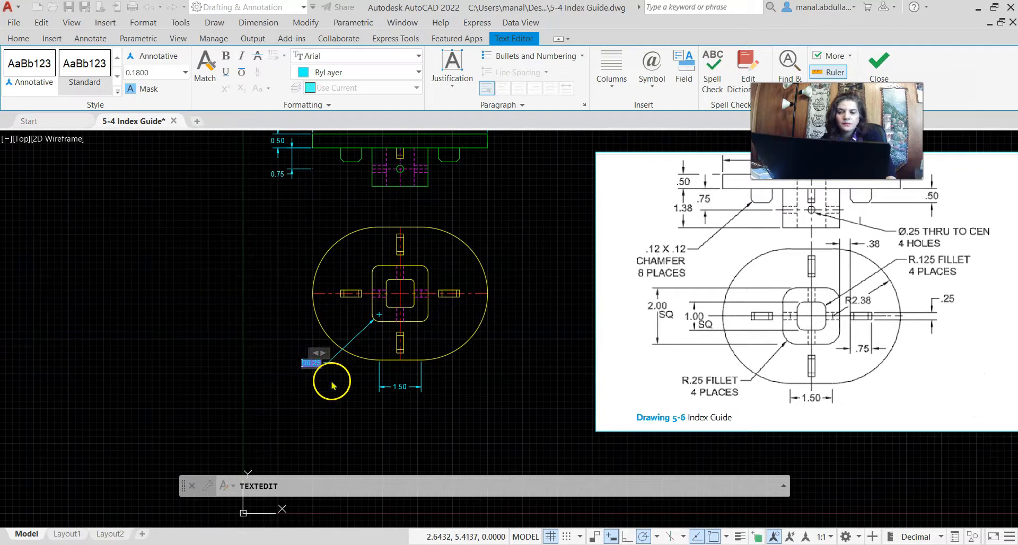
scroll(326, 385, "up", 2)
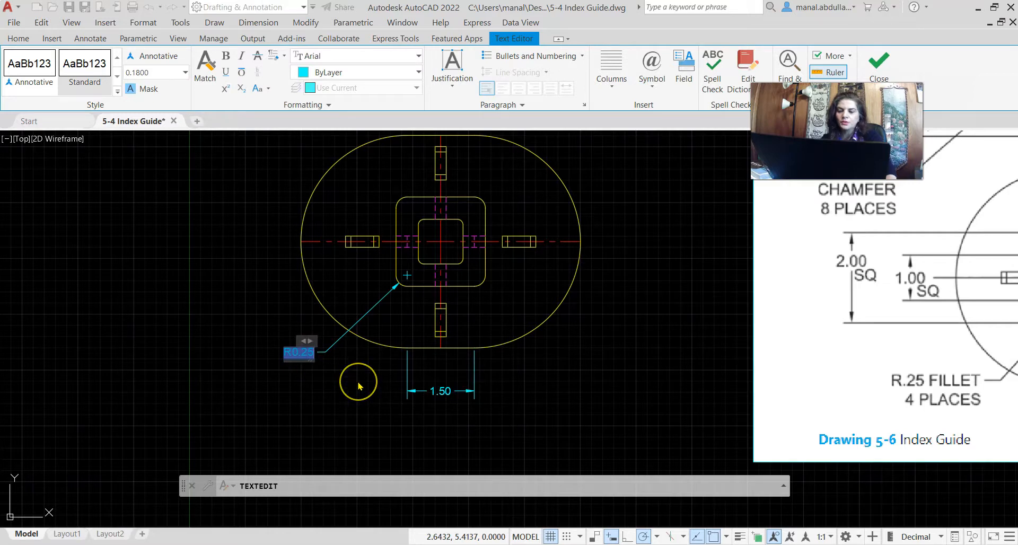
type("R")
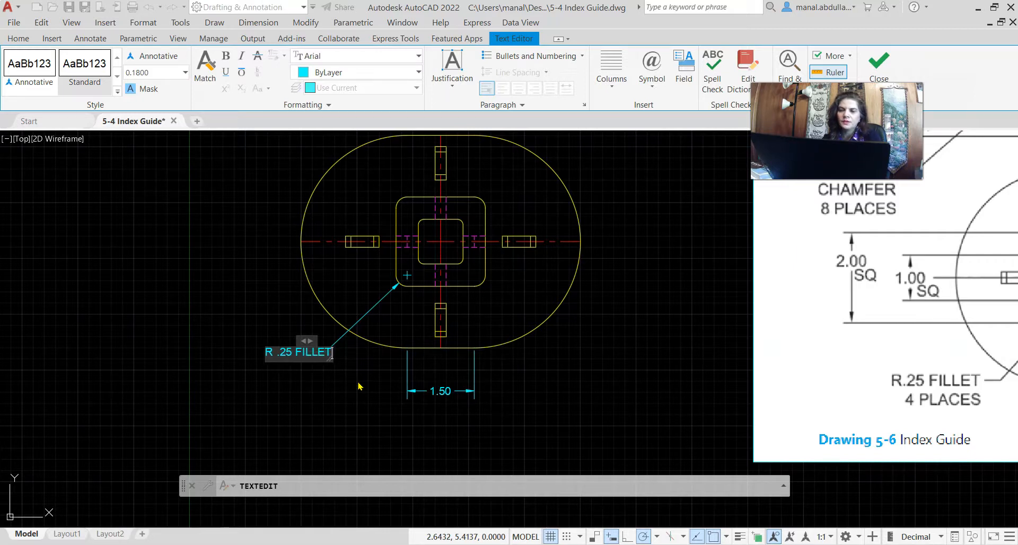
type("4 PLACES")
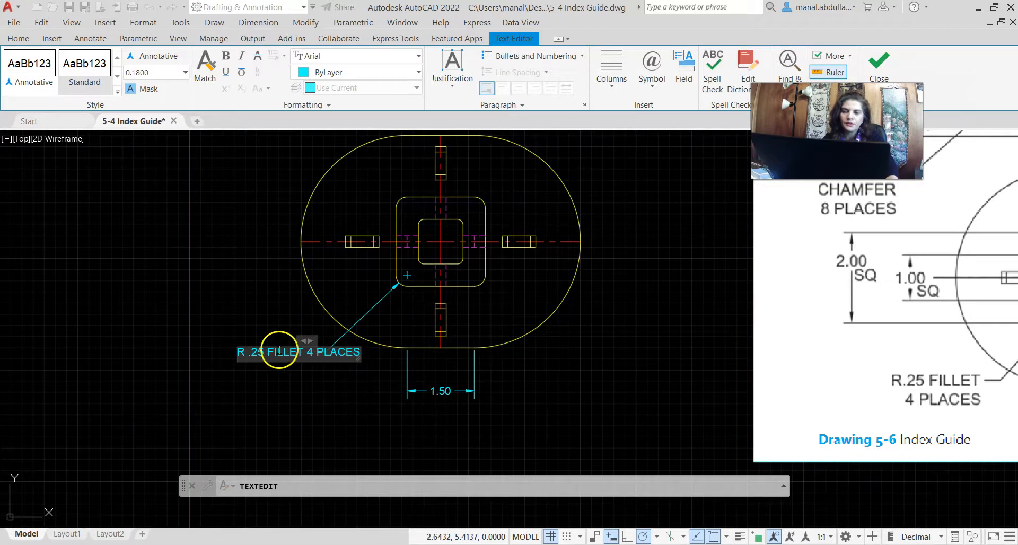
left_click(315, 374)
Break the fillet note before "4 PLACES" so that it reads on two lines.
left_click(261, 352)
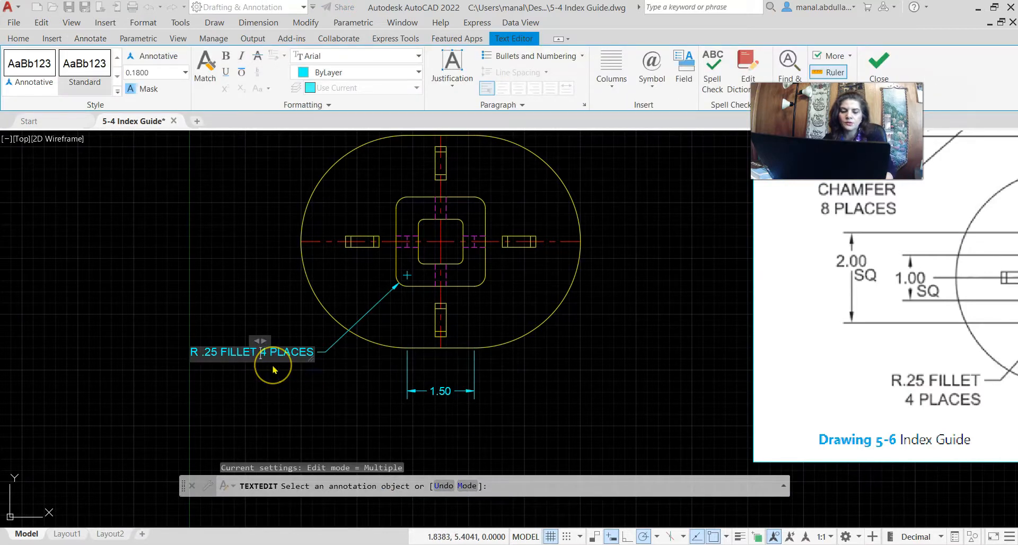
key("Return")
left_click(280, 388)
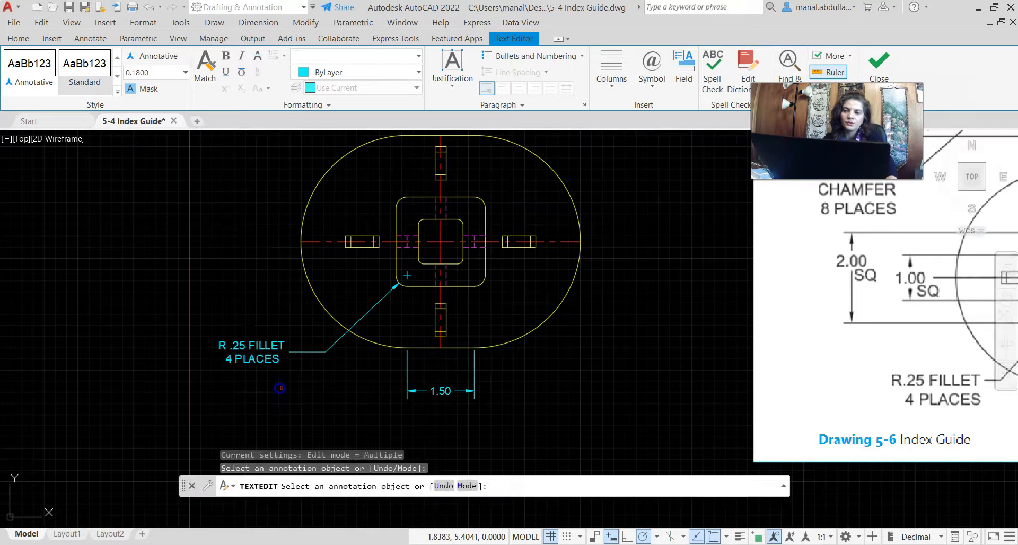
Add a diameter dimension to the hole circle in the upper view, with its text below and to the right of the block.
scroll(533, 351, "down", 2)
middle_click_drag(810, 347, 674, 374)
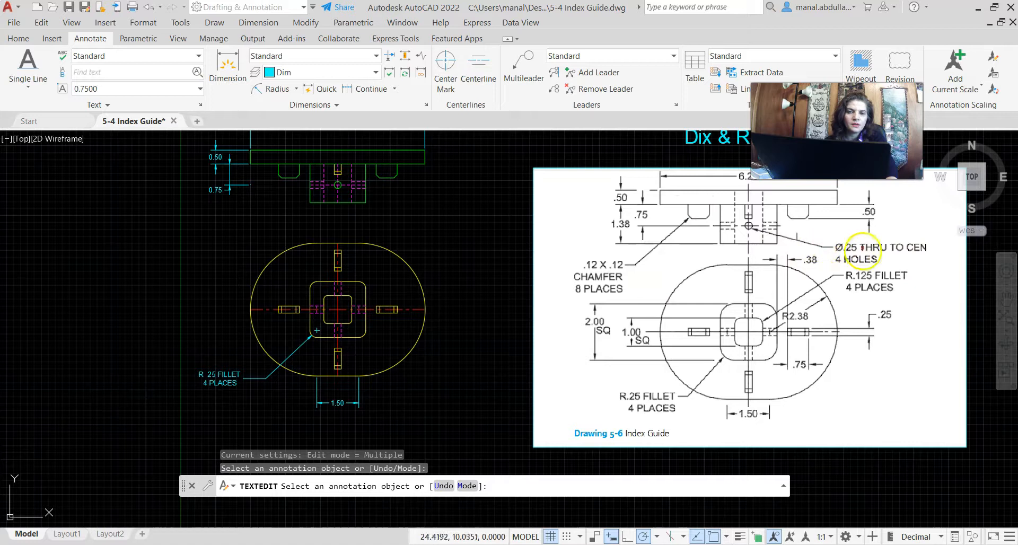
left_click(297, 89)
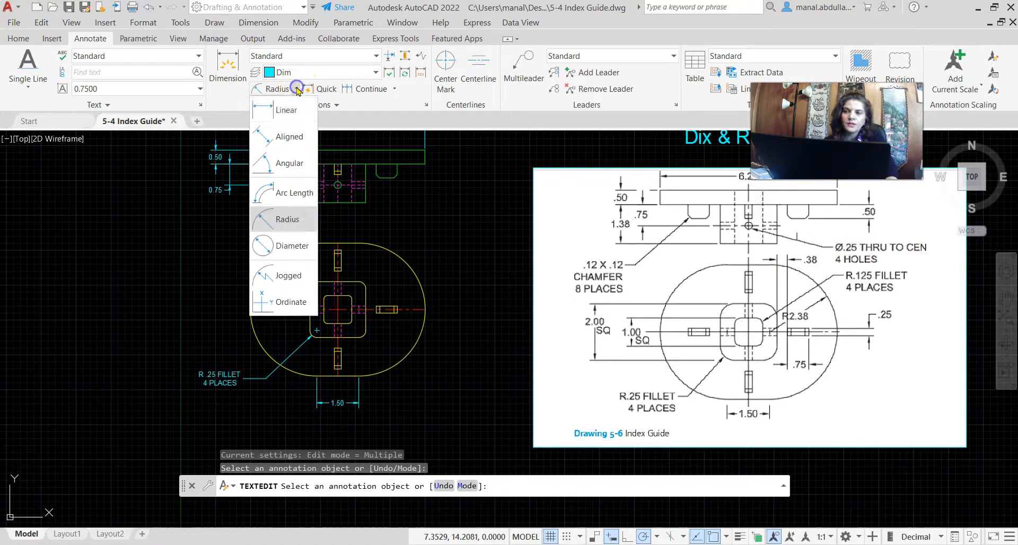
left_click(284, 246)
scroll(345, 183, "up", 2)
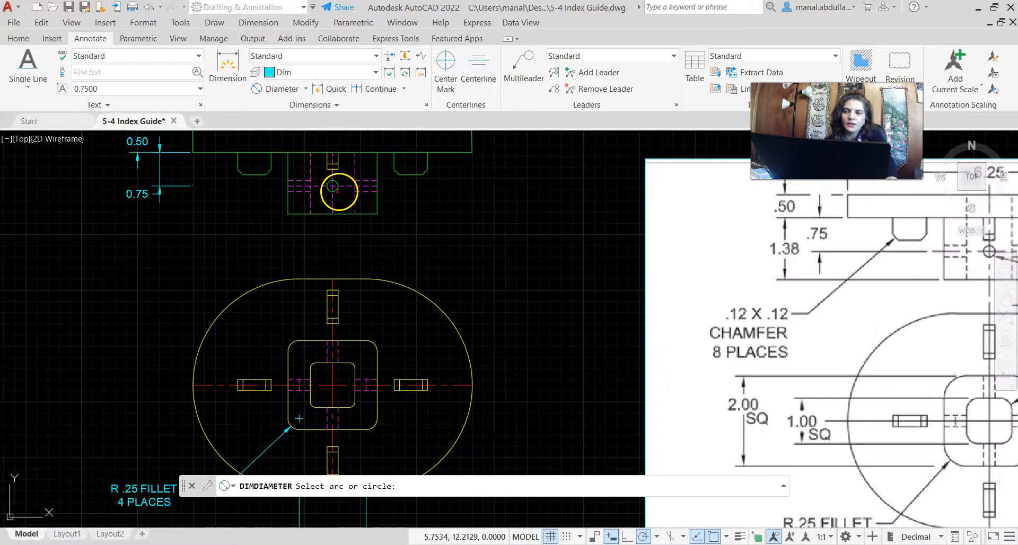
left_click(336, 189)
left_click(392, 224)
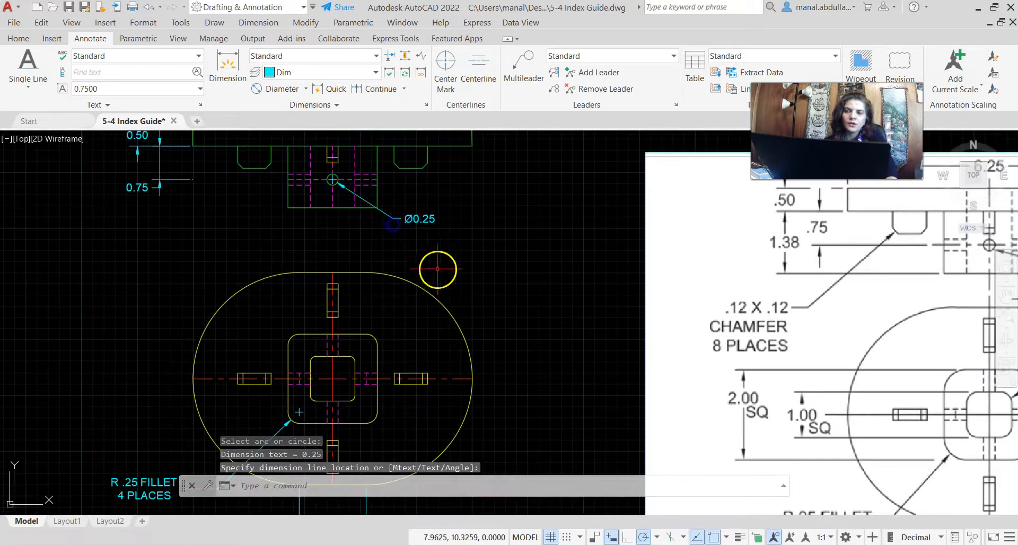
Replace the hole diameter dimension's text with "Ø .25 THRU TO CEN 4 HOLES", breaking it before "4 HOLES" so it reads on two lines.
scroll(573, 296, "down", 2)
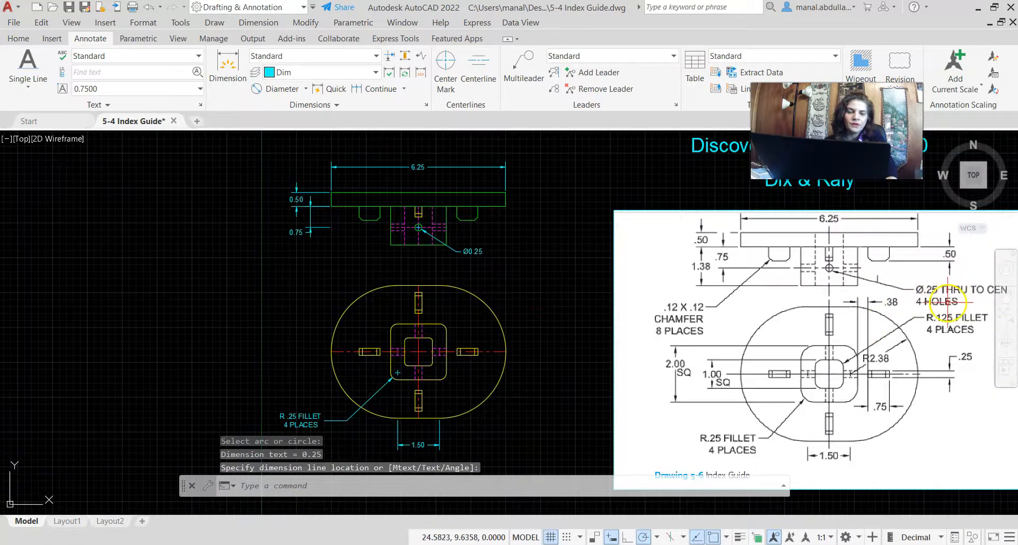
double_click(472, 252)
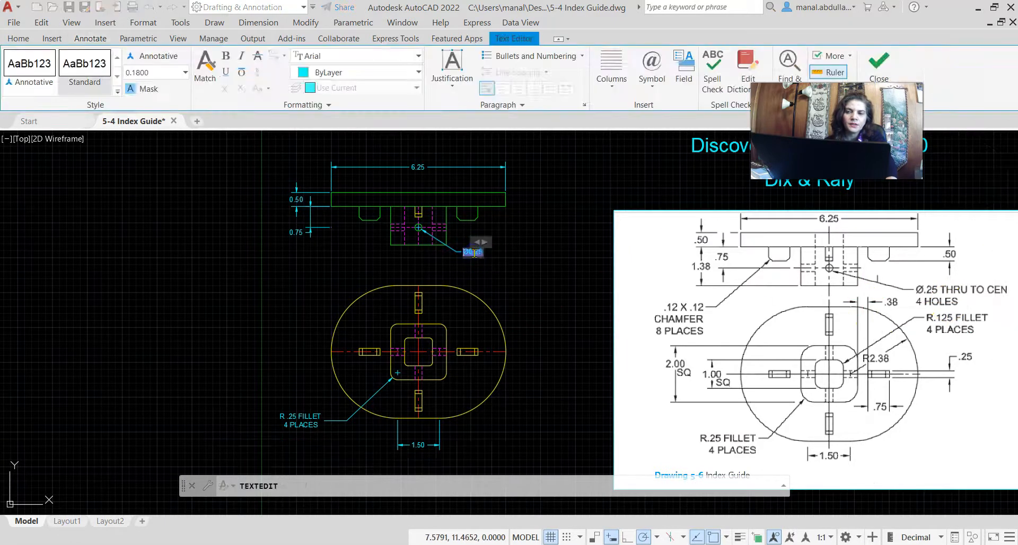
scroll(472, 253, "up", 4)
double_click(466, 252)
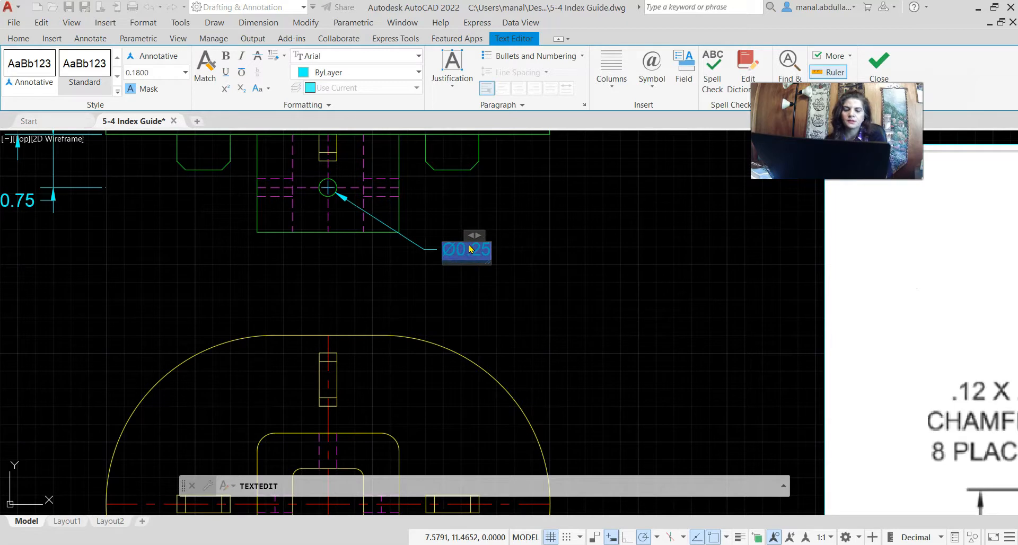
key("Delete")
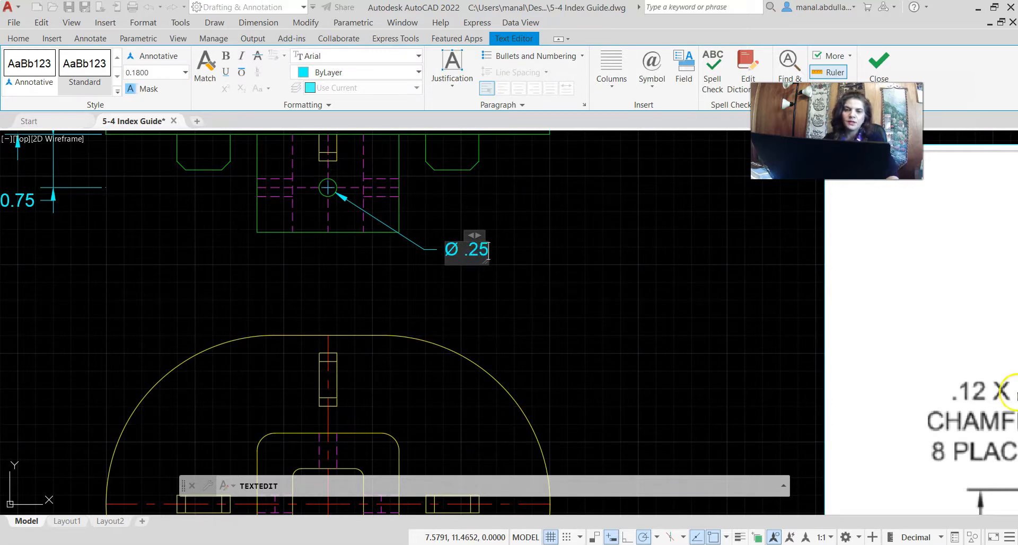
scroll(997, 393, "down", 4)
mouse_move(570, 341)
middle_mouse_down()
mouse_move(550, 338)
mouse_move(566, 363)
middle_mouse_up()
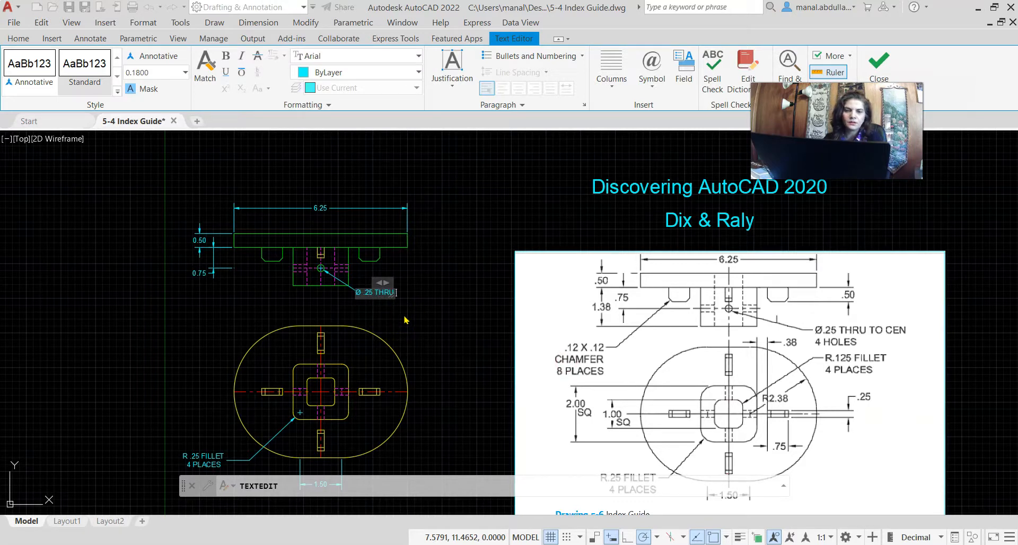
type("4 HOLES")
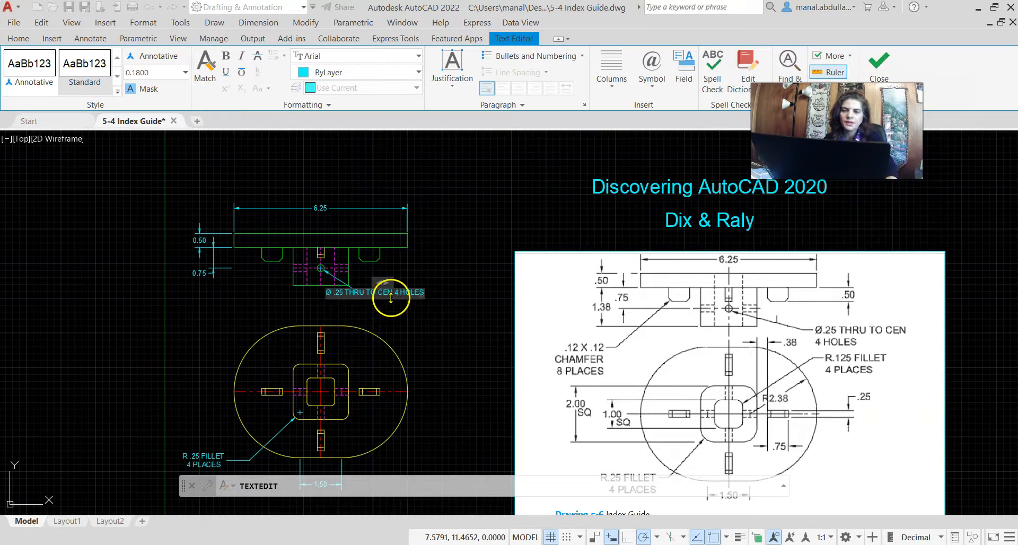
key("Return")
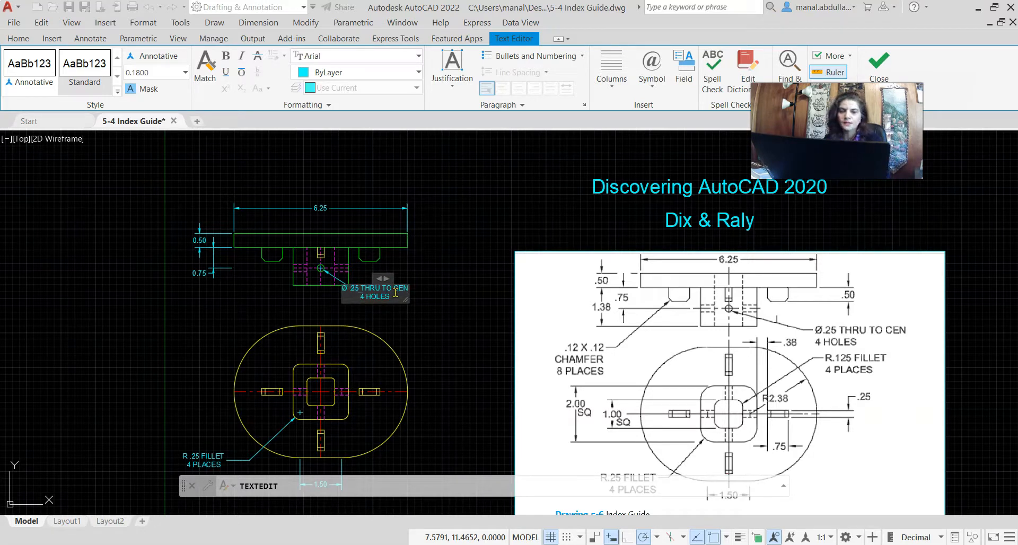
left_click(408, 336)
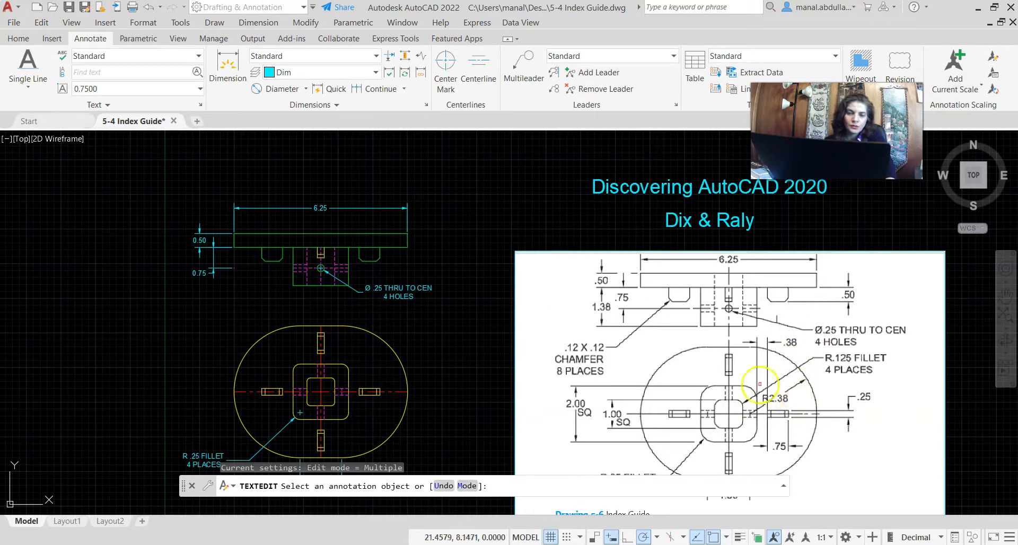
Add a radius dimension to the large right-hand arc of the lower view's outline, with its text inside the outline.
left_click(306, 89)
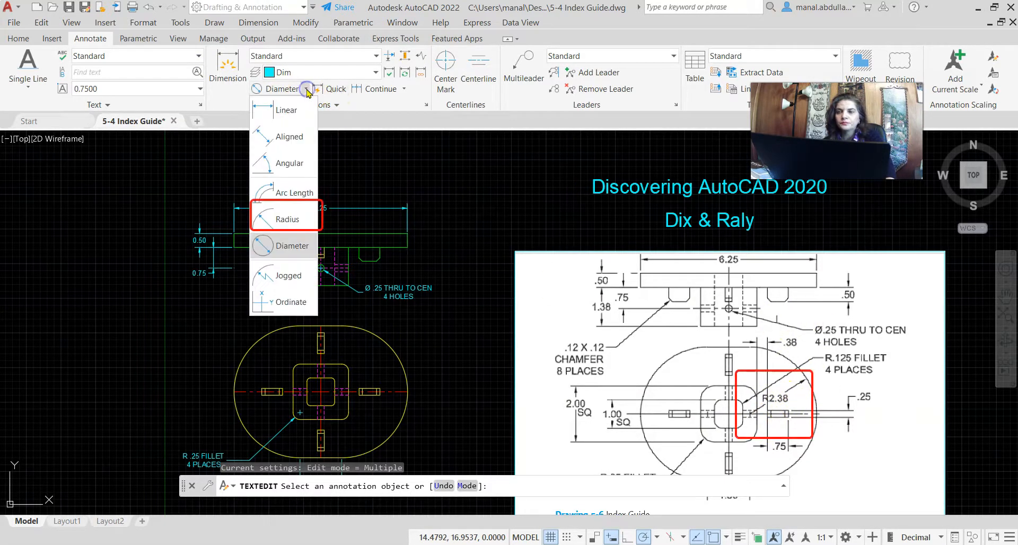
left_click(286, 219)
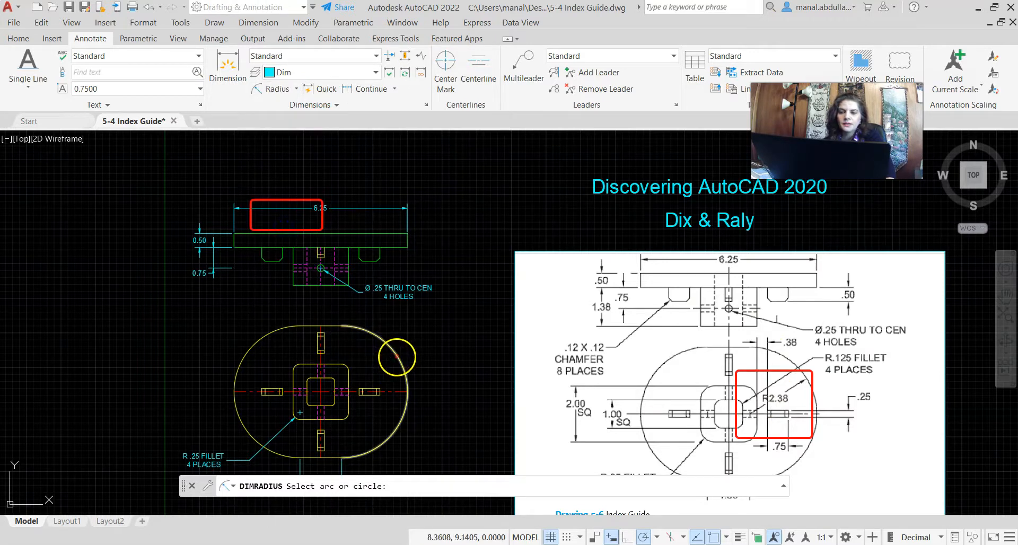
left_click(396, 354)
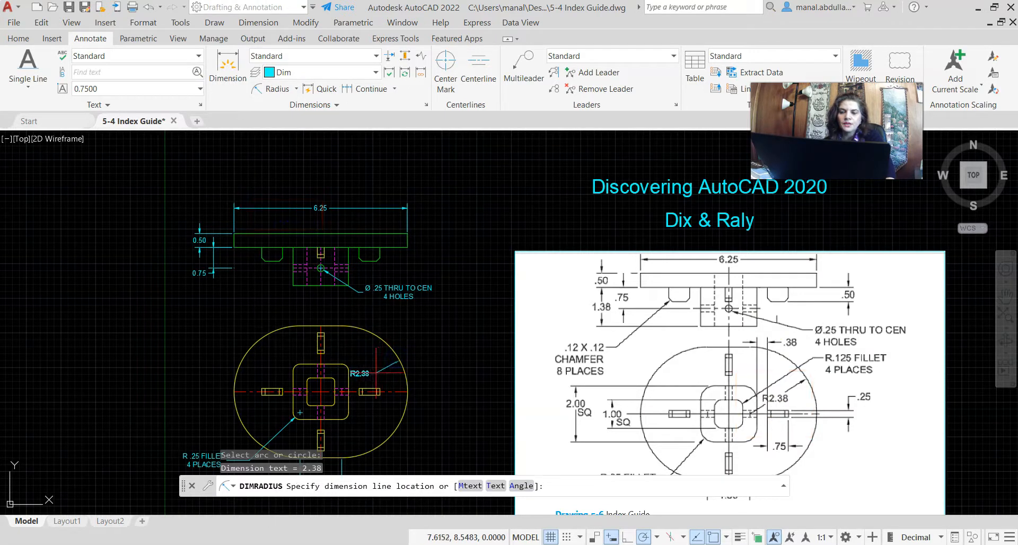
left_click(376, 372)
scroll(376, 409, "up", 4)
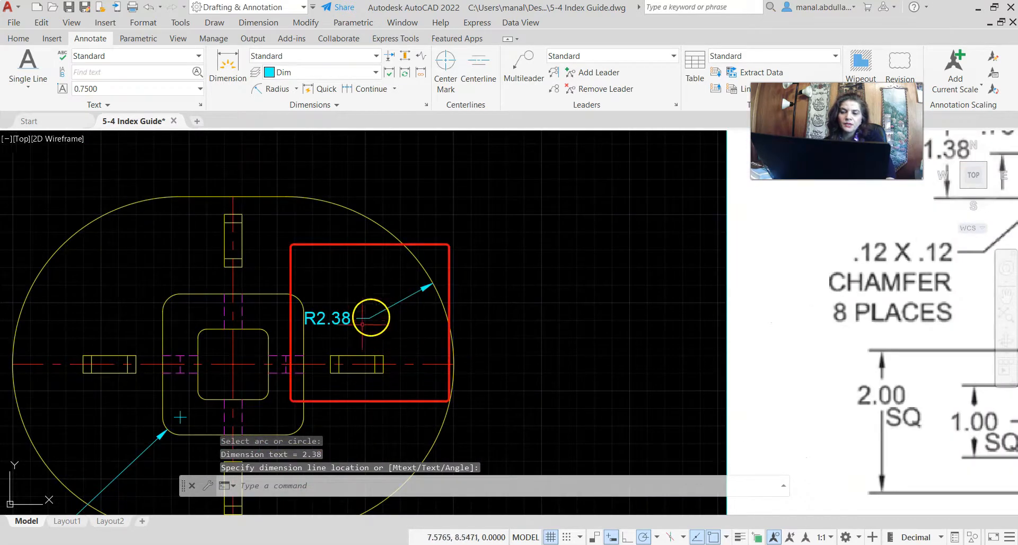
scroll(843, 414, "down", 5)
mouse_move(918, 425)
middle_mouse_down()
mouse_move(901, 385)
mouse_move(649, 370)
middle_mouse_up()
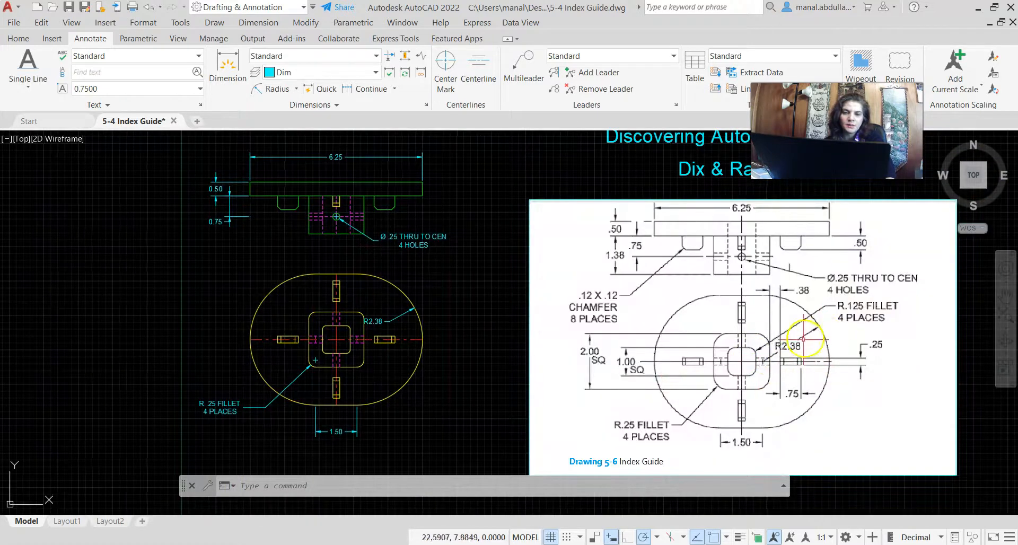
Move only the text of the large arc's radius dimension so it sits in line with the dimension line, between arc centre and arrowhead.
scroll(385, 335, "up", 4)
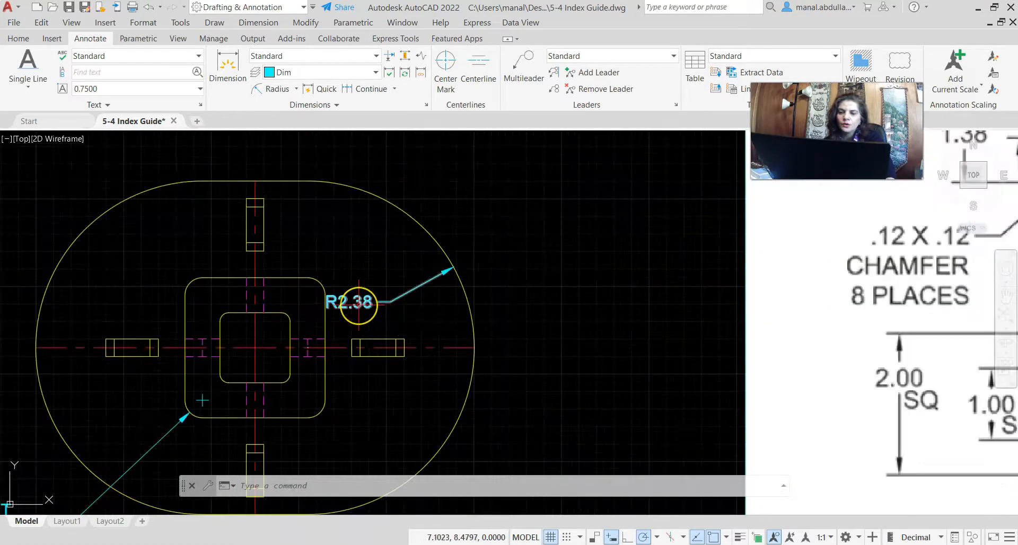
left_click(357, 304)
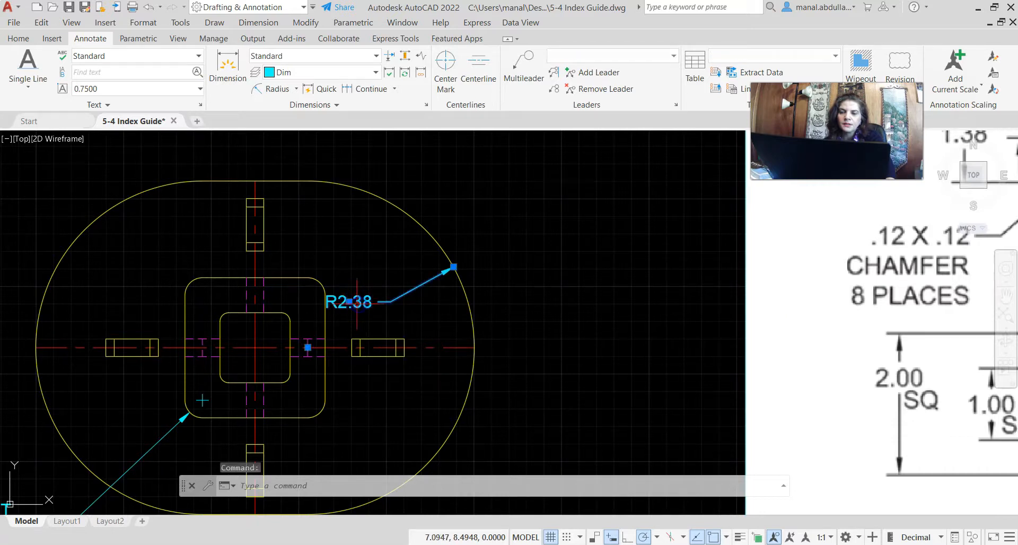
mouse_move(349, 302)
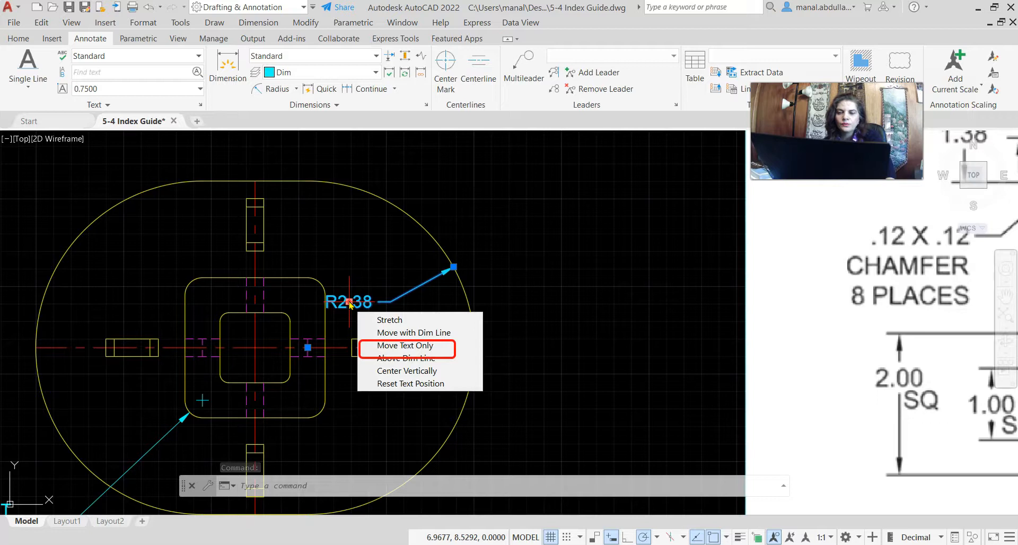
left_click(413, 347)
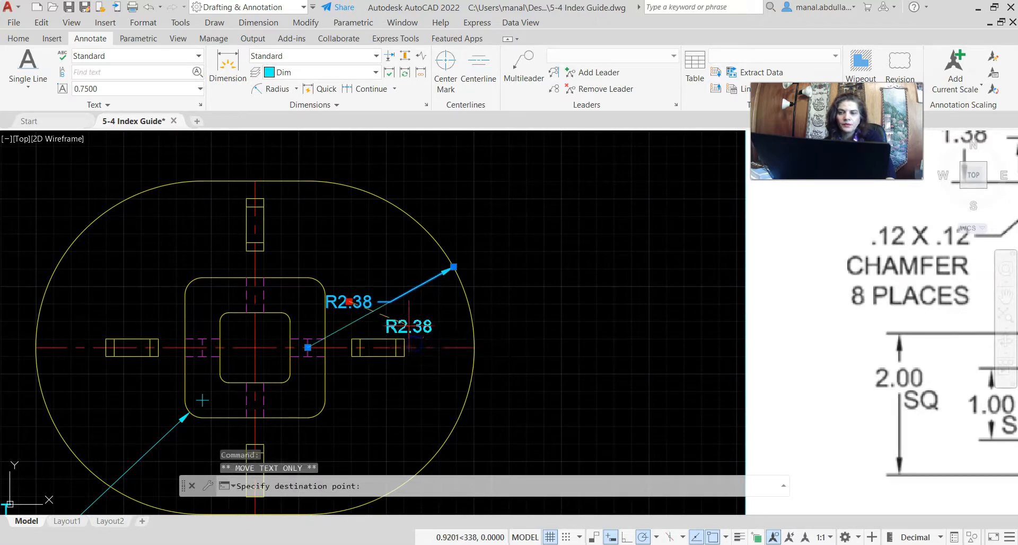
left_click(386, 305)
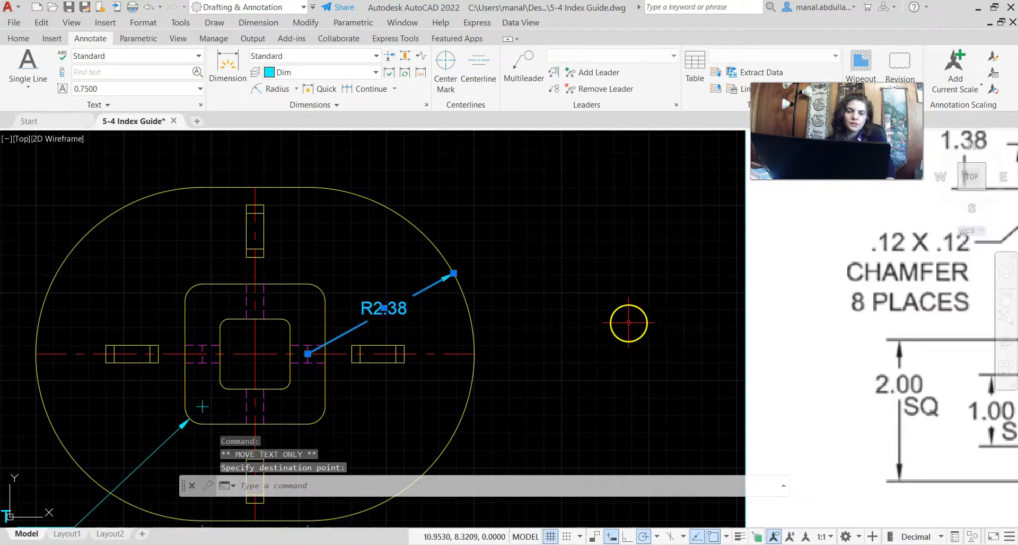
scroll(629, 323, "down", 5)
middle_click_drag(829, 374, 689, 373)
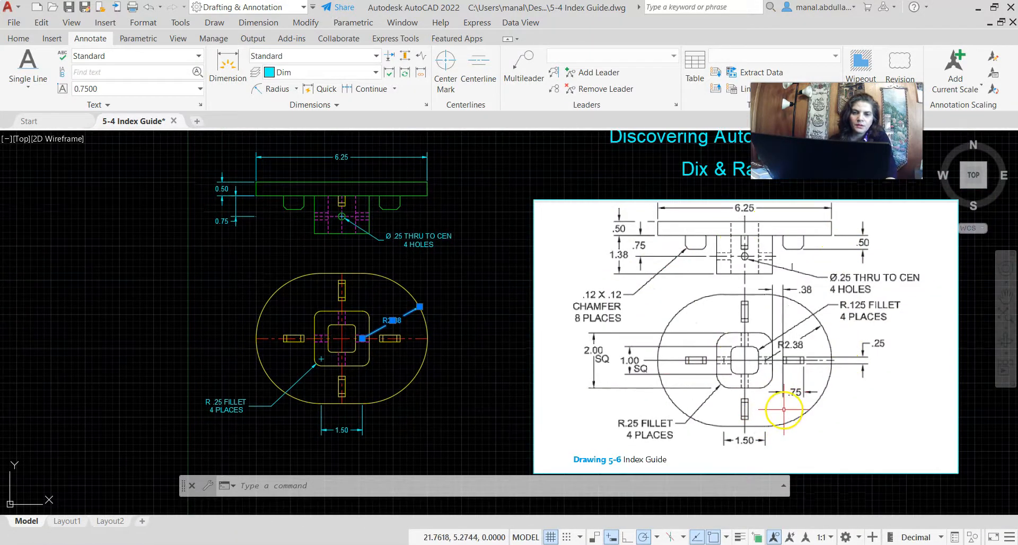
key("Escape")
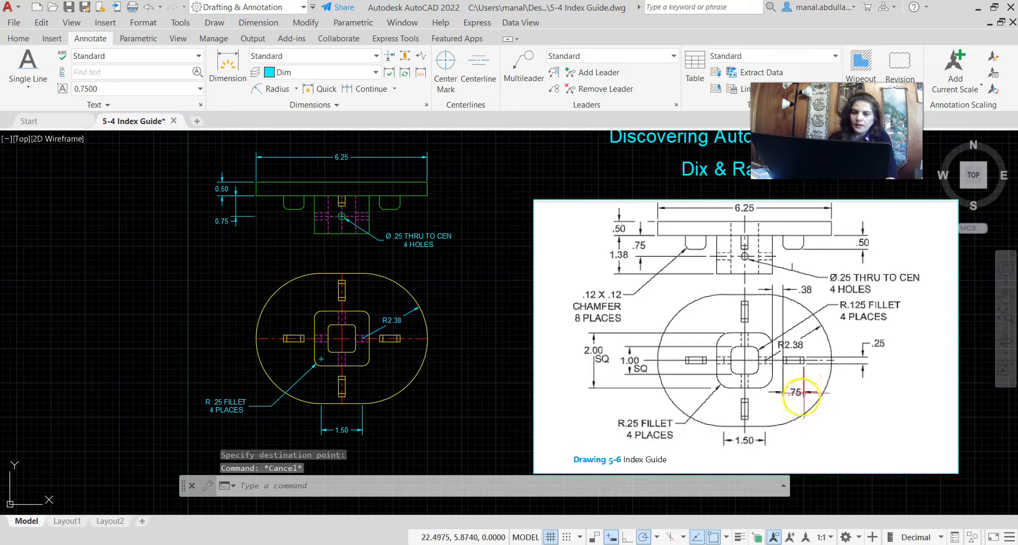